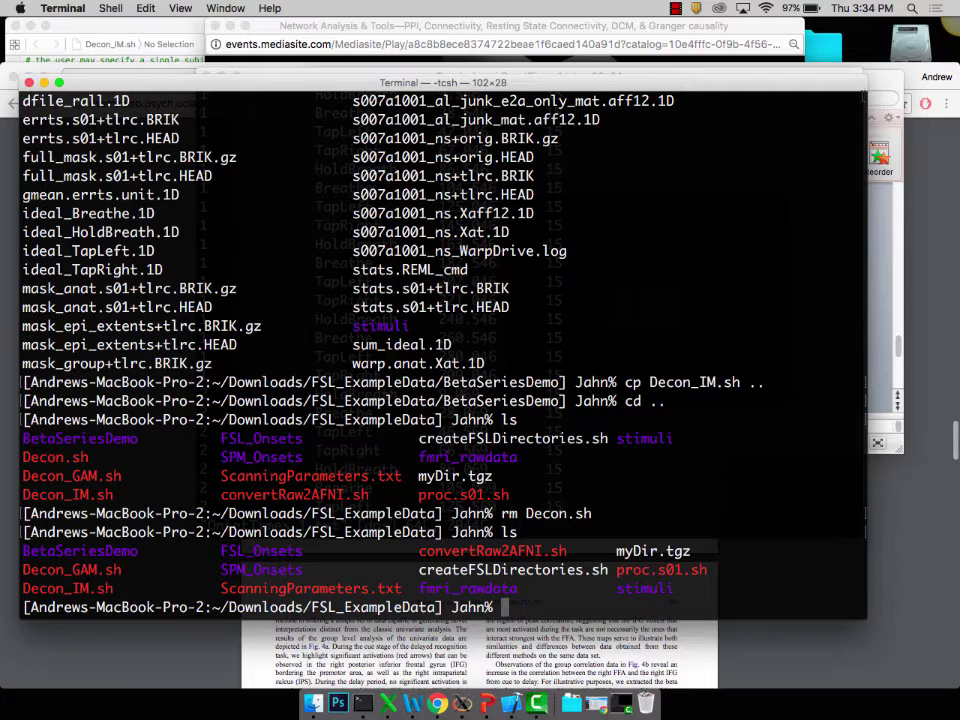
Open the pages.iu.edu course web page in a new Chrome tab.
click(437, 703)
key(cmd+t)
text(my)
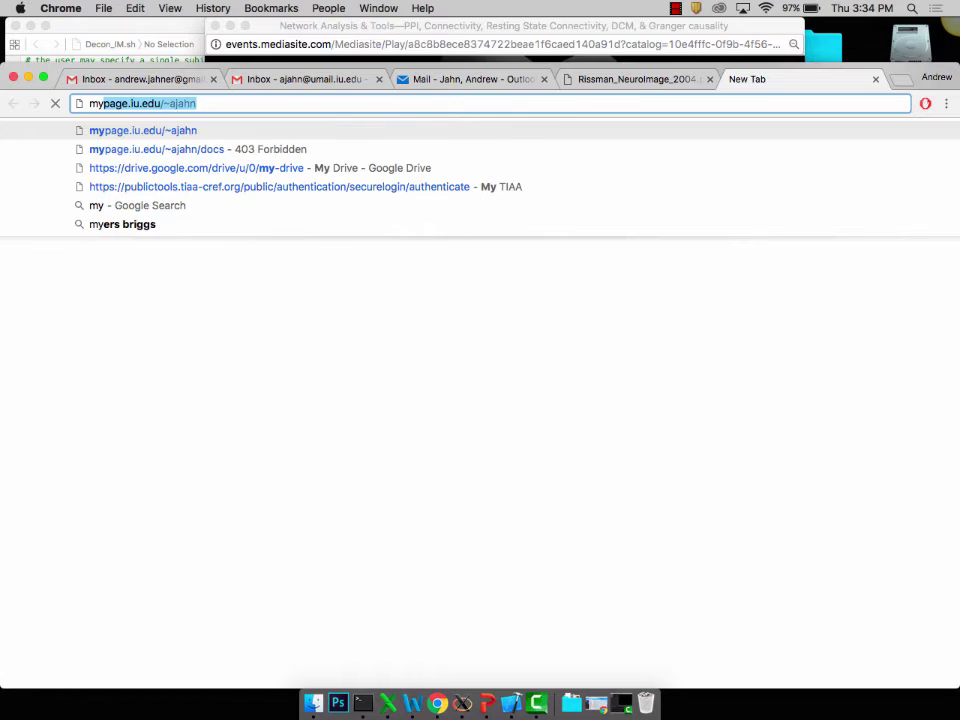
key(Return)
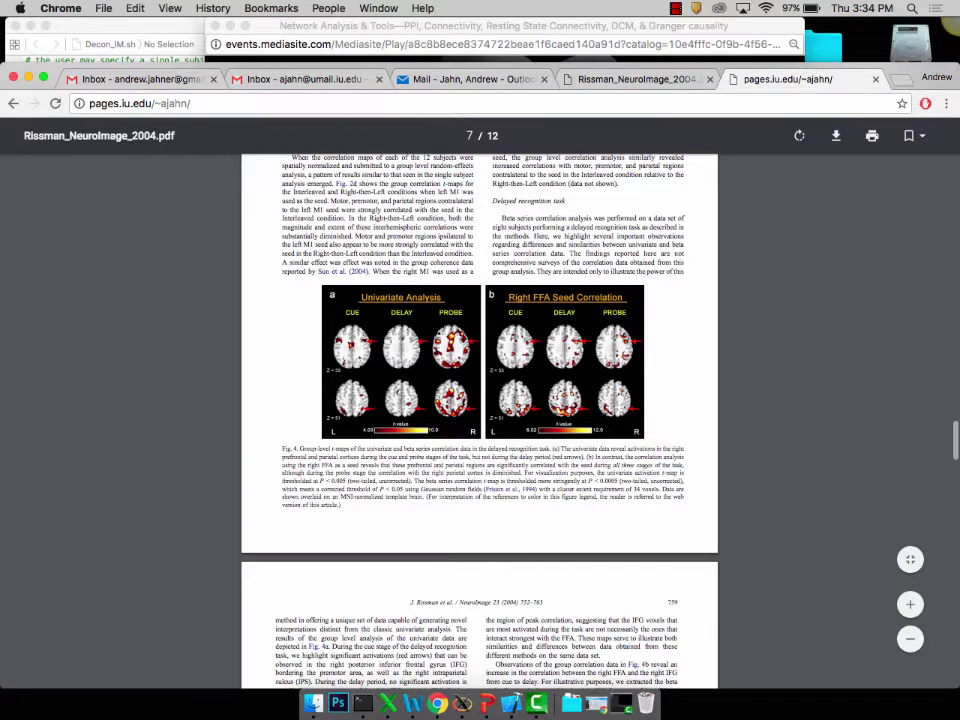
click(14, 103)
text(my)
key(Return)
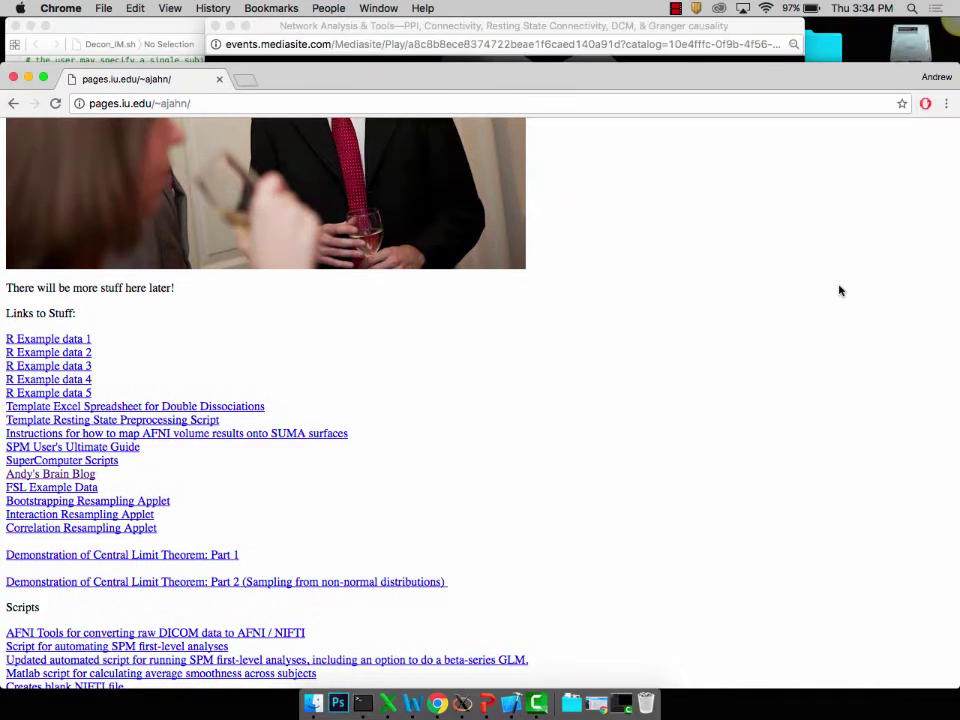
Download the Week 3 Stimulus Directory archive myDir.tgz and open it.
scroll(840, 290, down, 7)
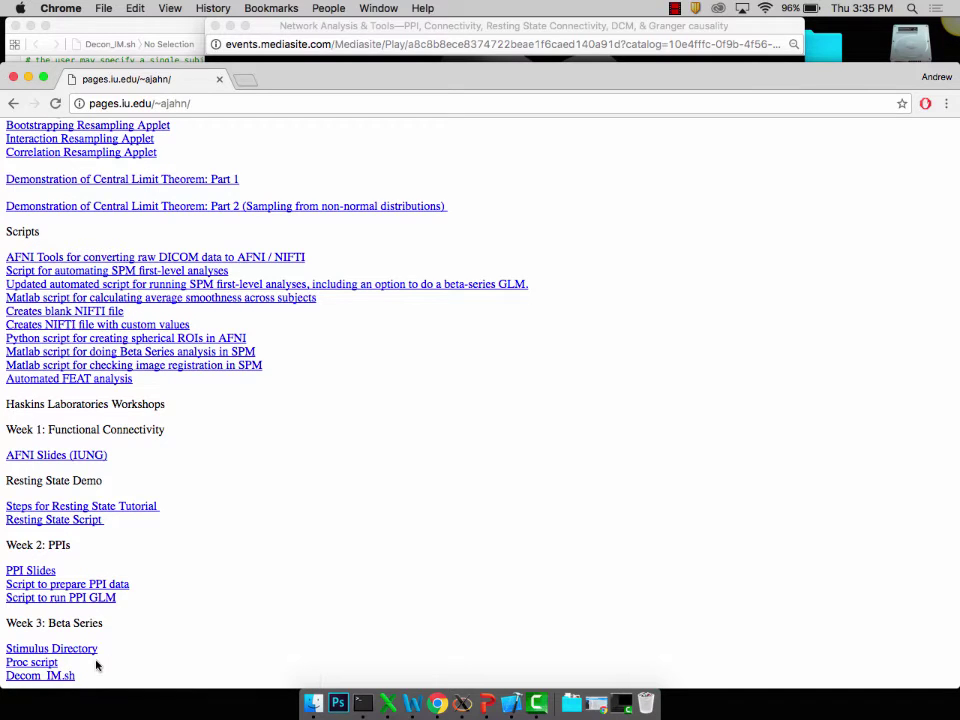
click(80, 650)
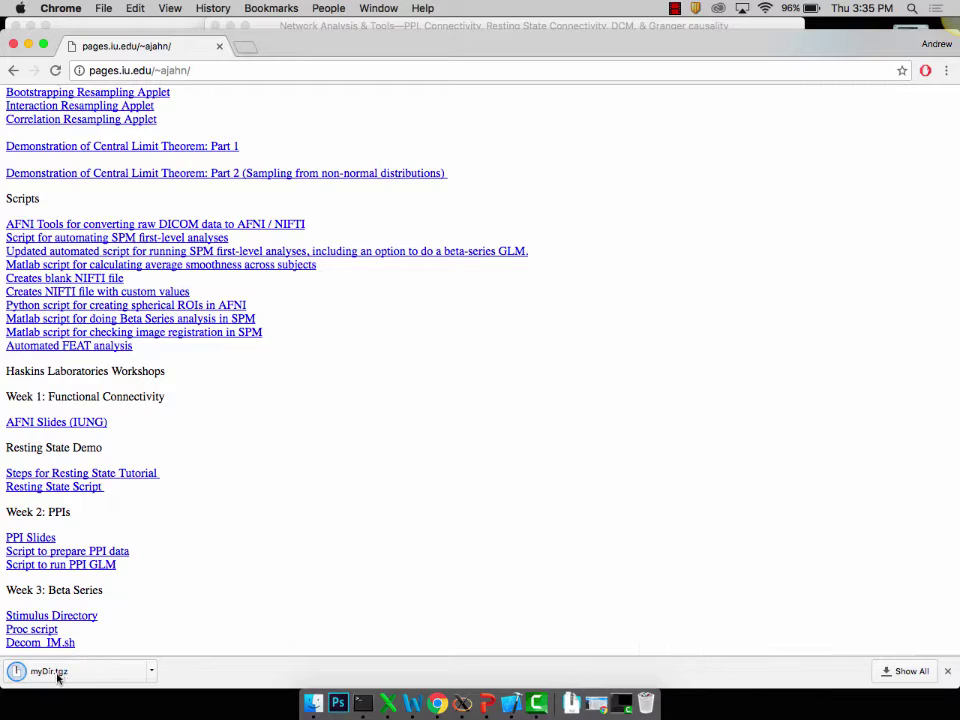
click(57, 678)
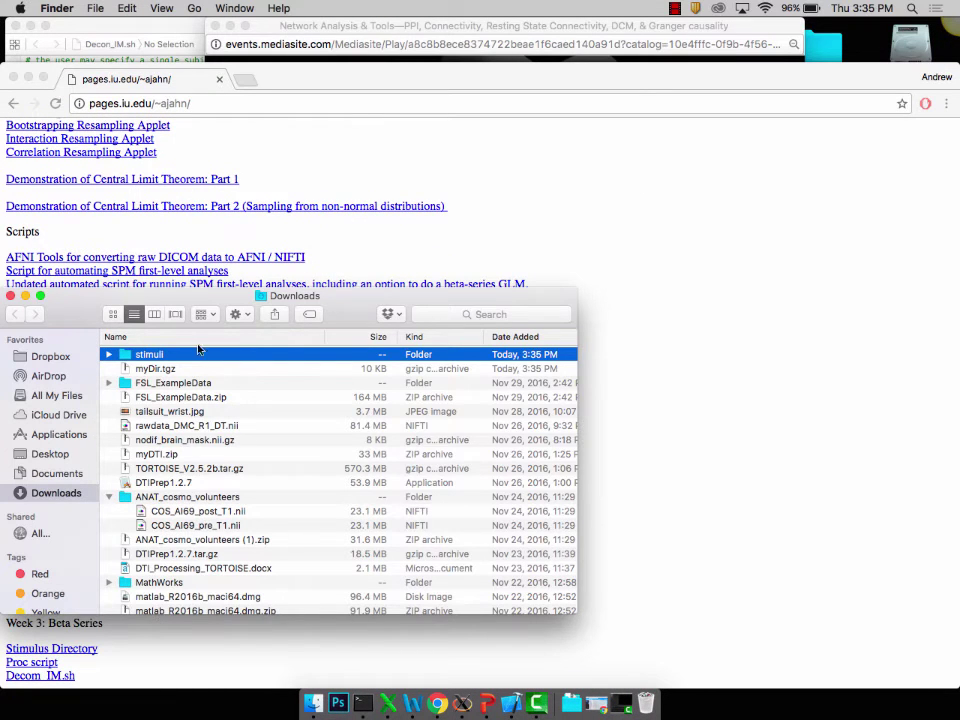
double_click(181, 358)
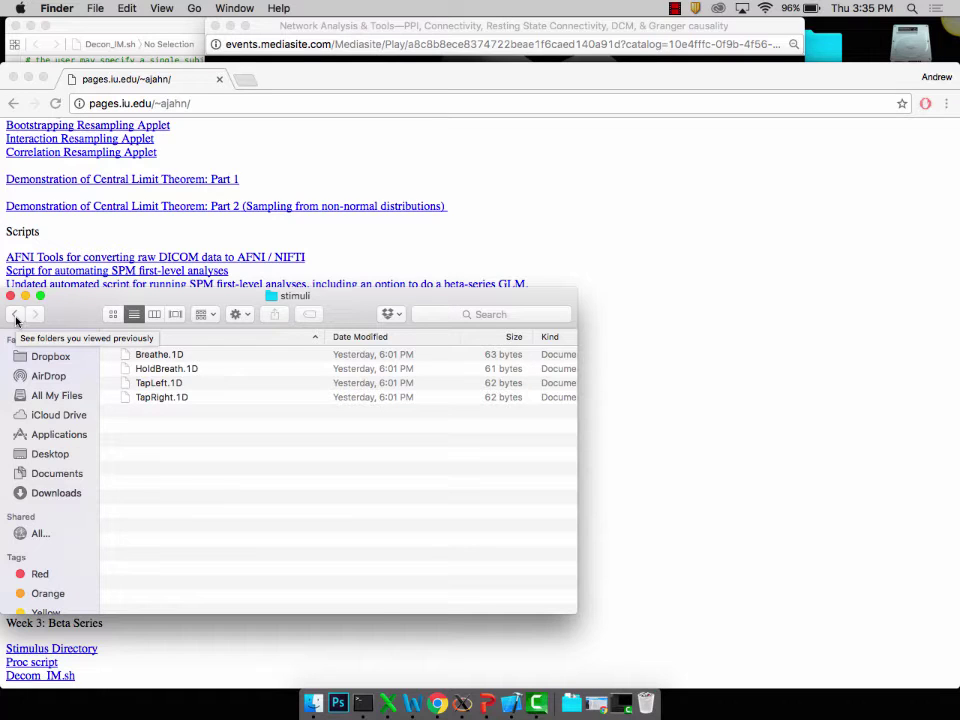
click(16, 318)
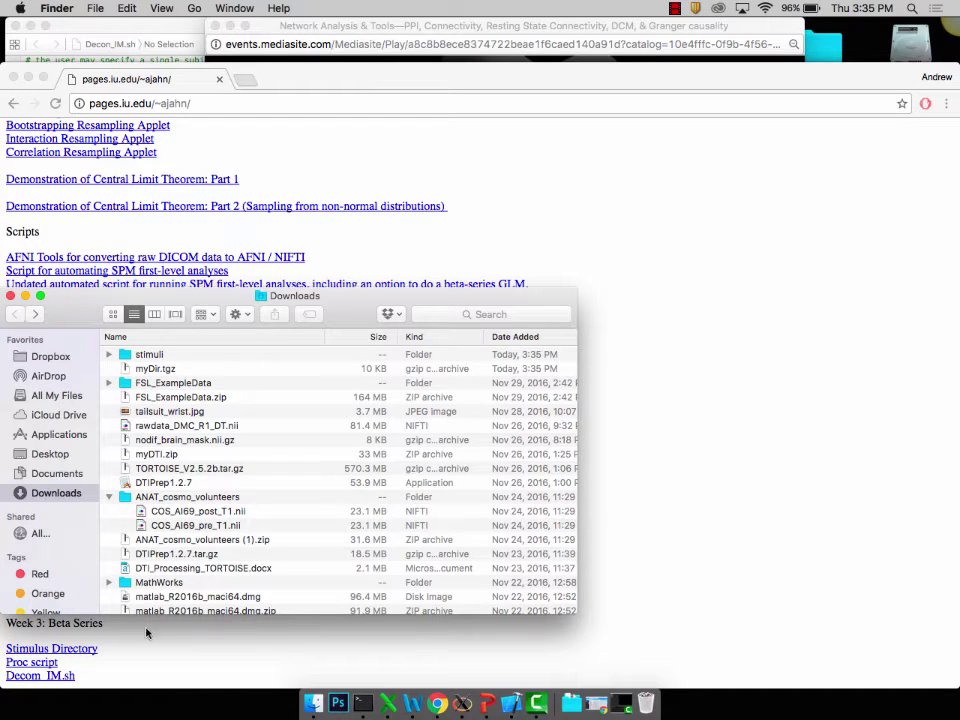
Download the Decon_IM.sh script from Chrome, then go back to Terminal.
click(137, 676)
click(57, 676)
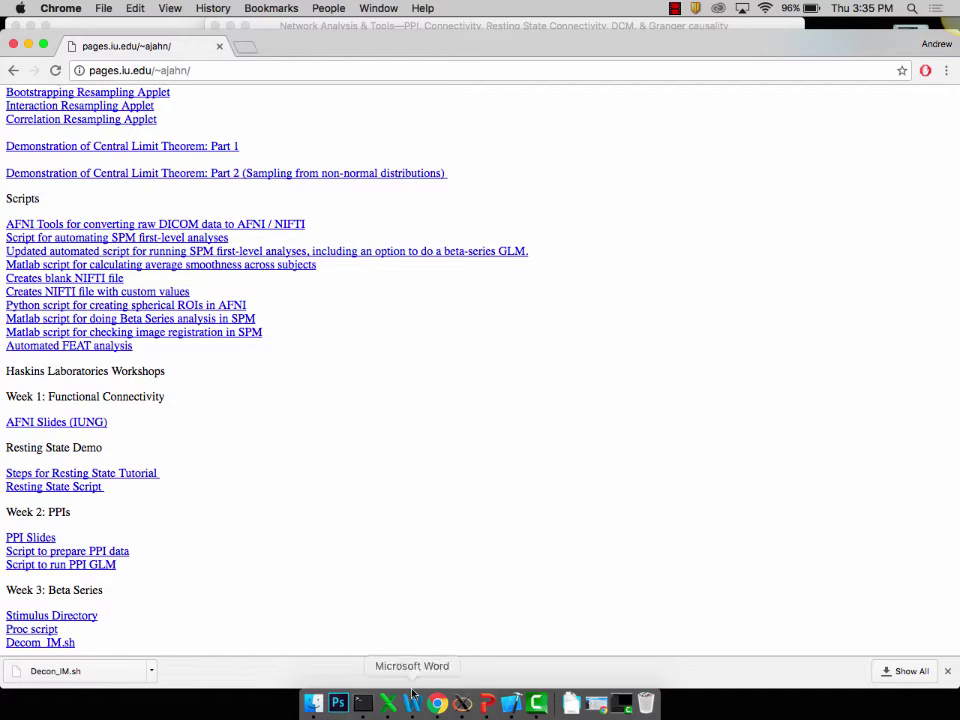
click(363, 704)
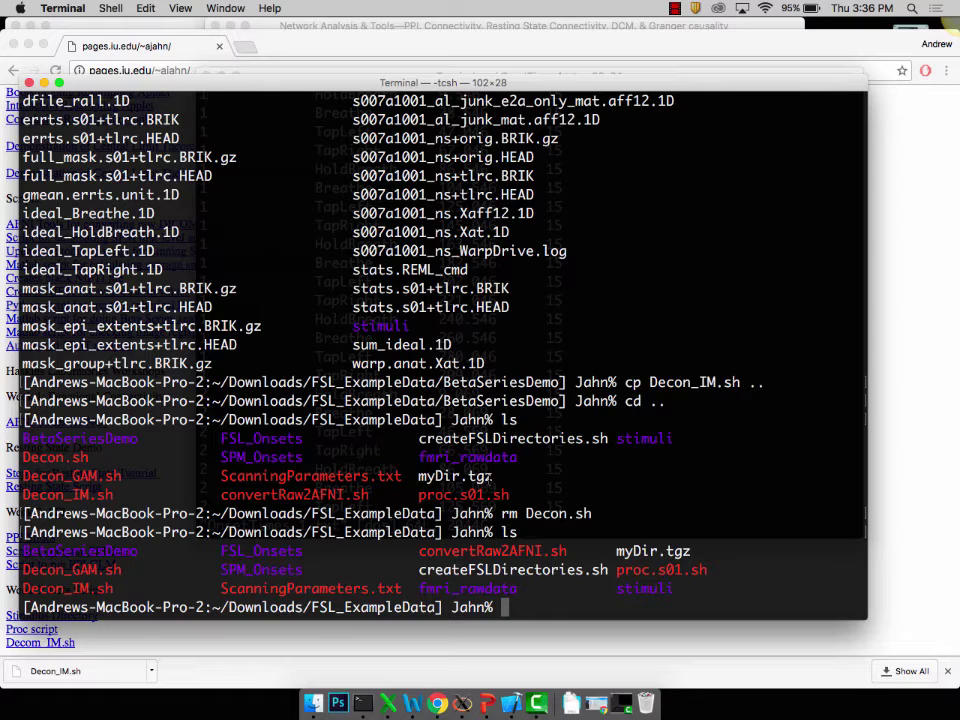
List ~/Downloads with ls -lrt to see the newest downloads last.
text(ls ~/Downloads/)
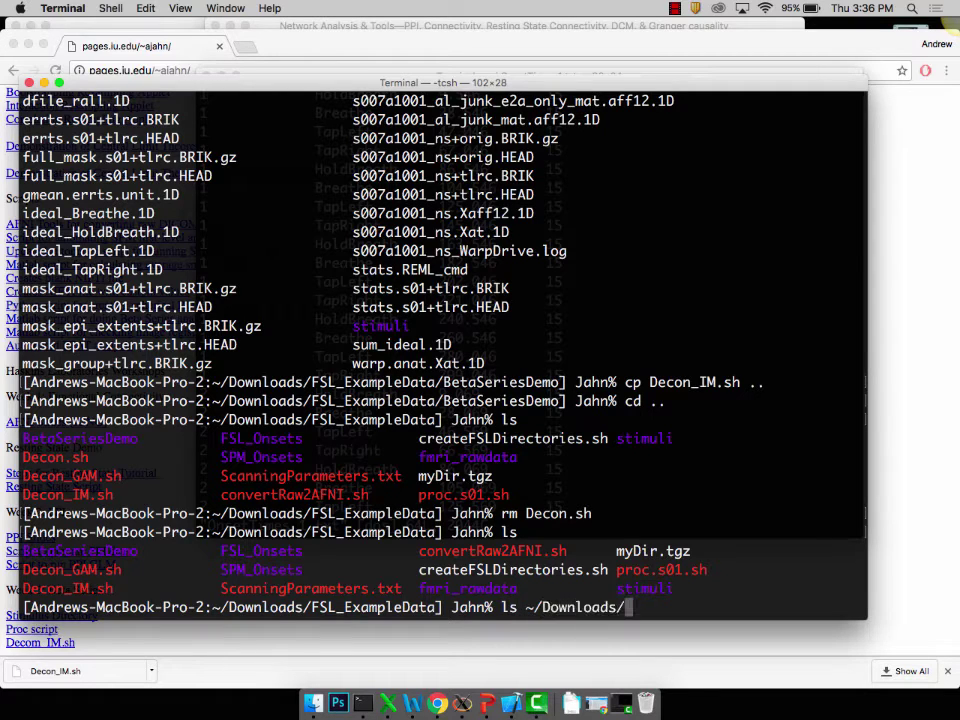
key(Return)
key(Up)
key(Right)
text(-lrt)
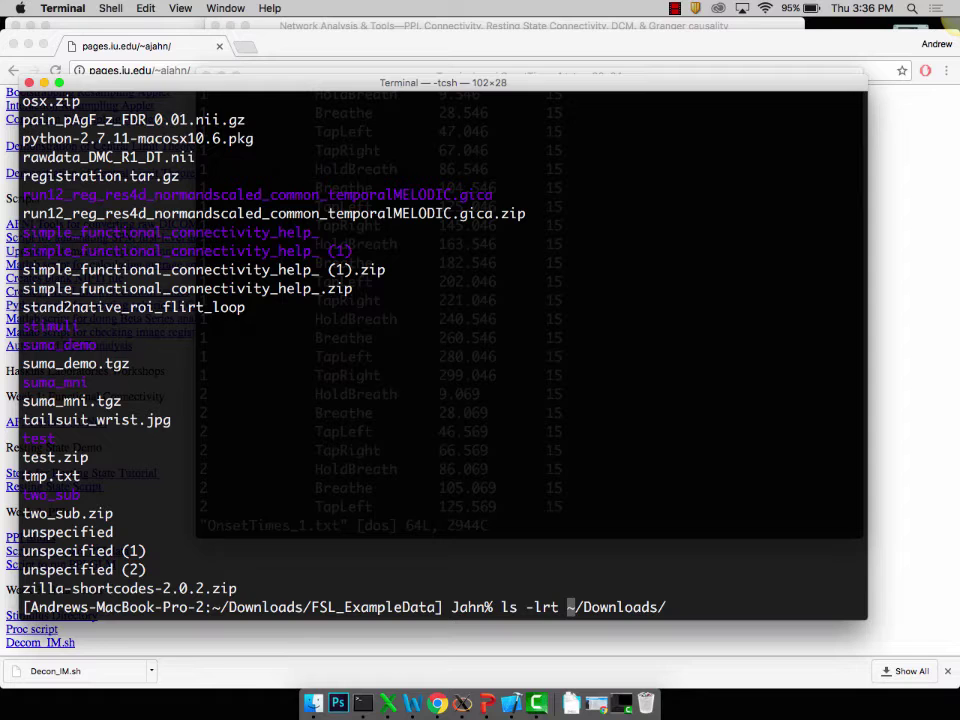
key(Return)
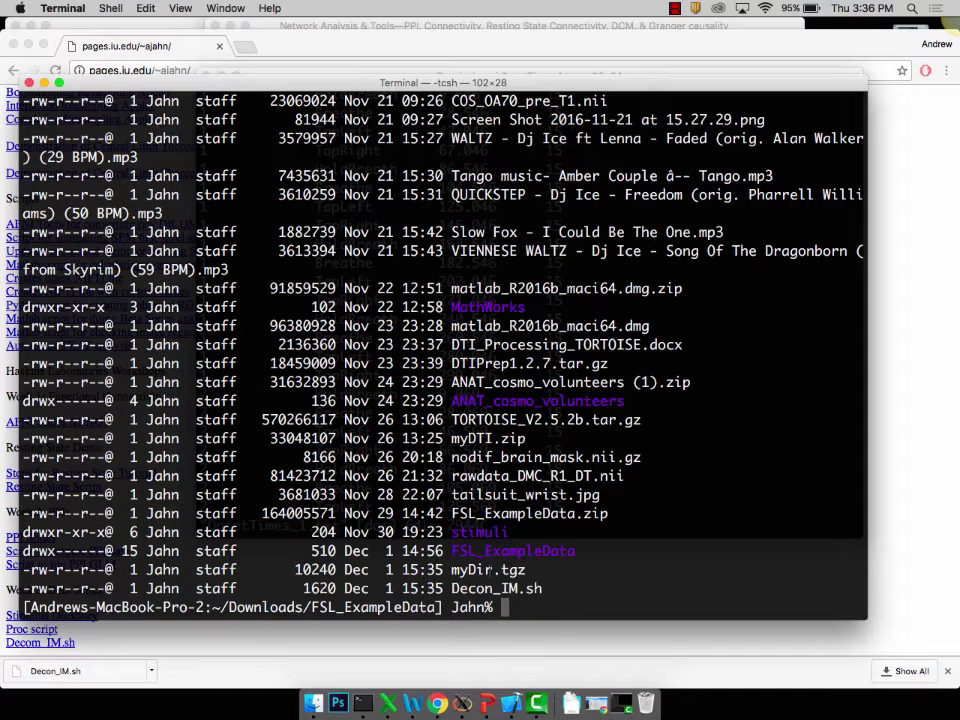
Move stimuli and Decon_IM.sh from ~/Downloads into the current folder, then list it.
double_click(505, 532)
double_click(500, 588)
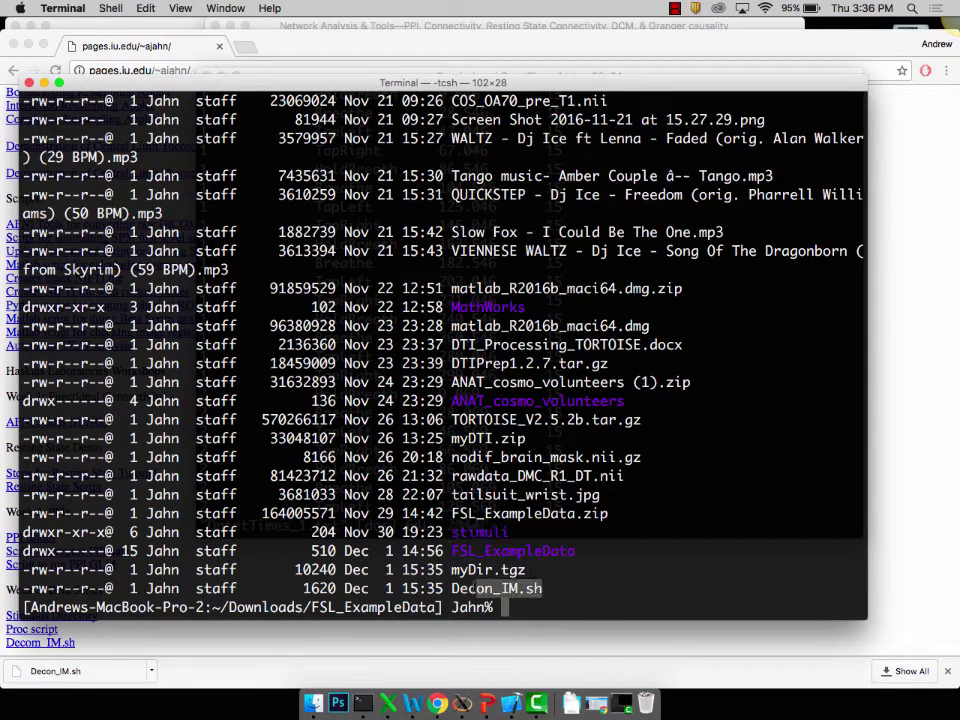
text(mv ~/Downloads/)
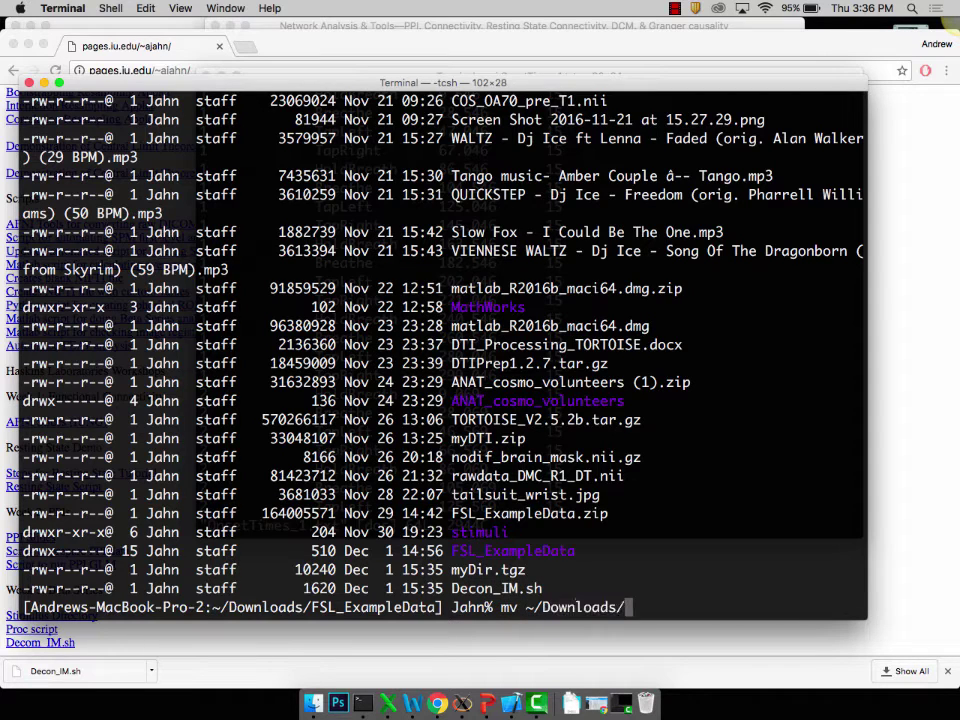
text(sti)
key(Tab)
key(BackSpace)
text(~/Downloads/)
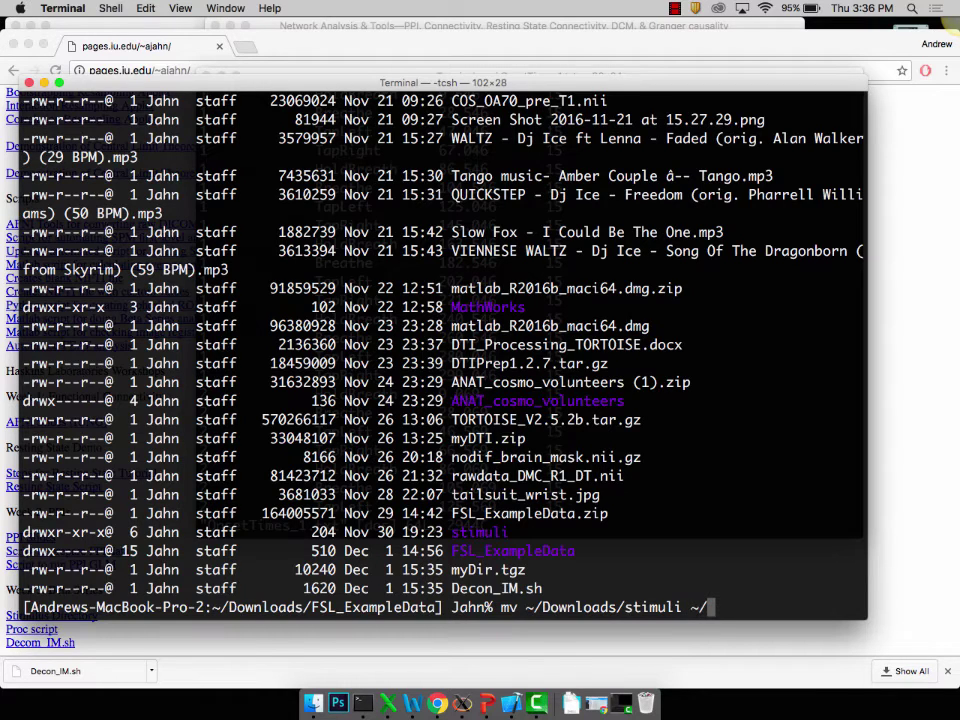
text(Dec)
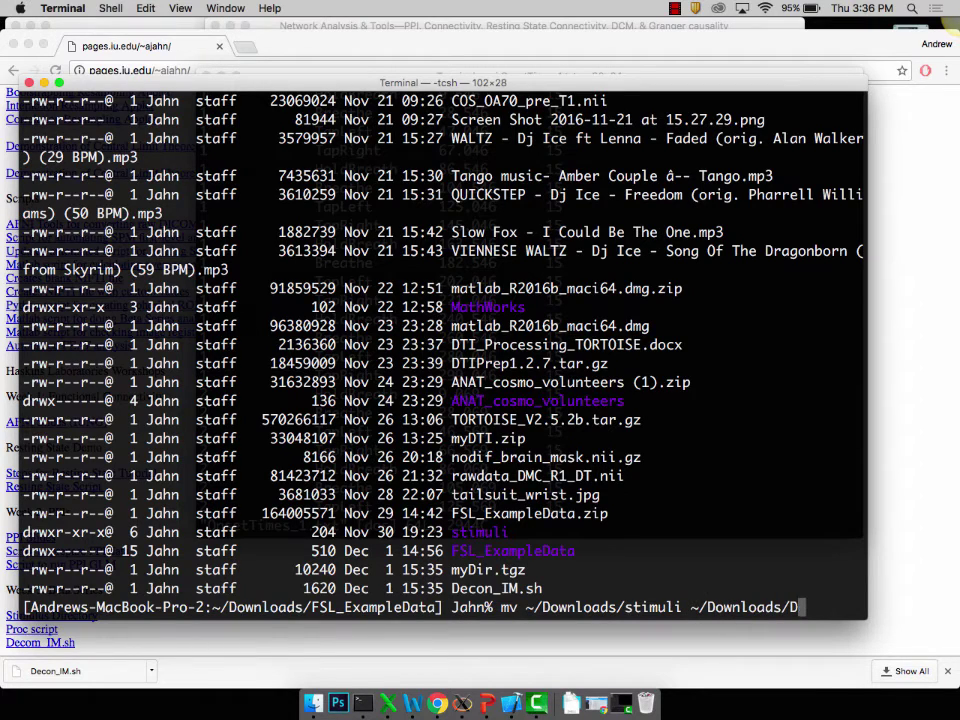
key(Tab)
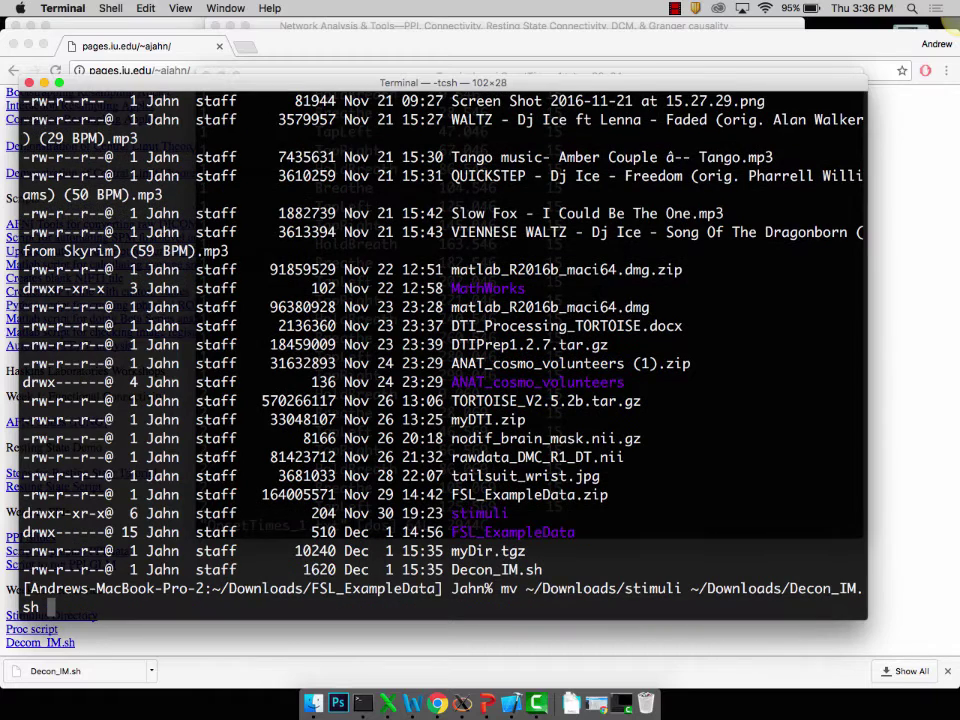
key(Return)
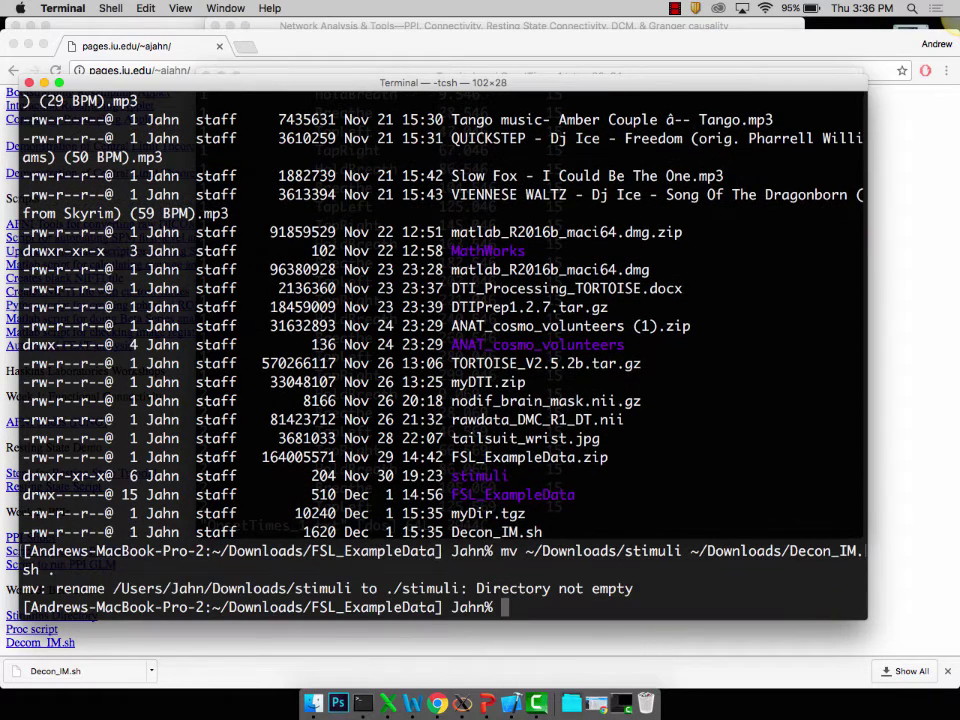
text(ls)
key(Return)
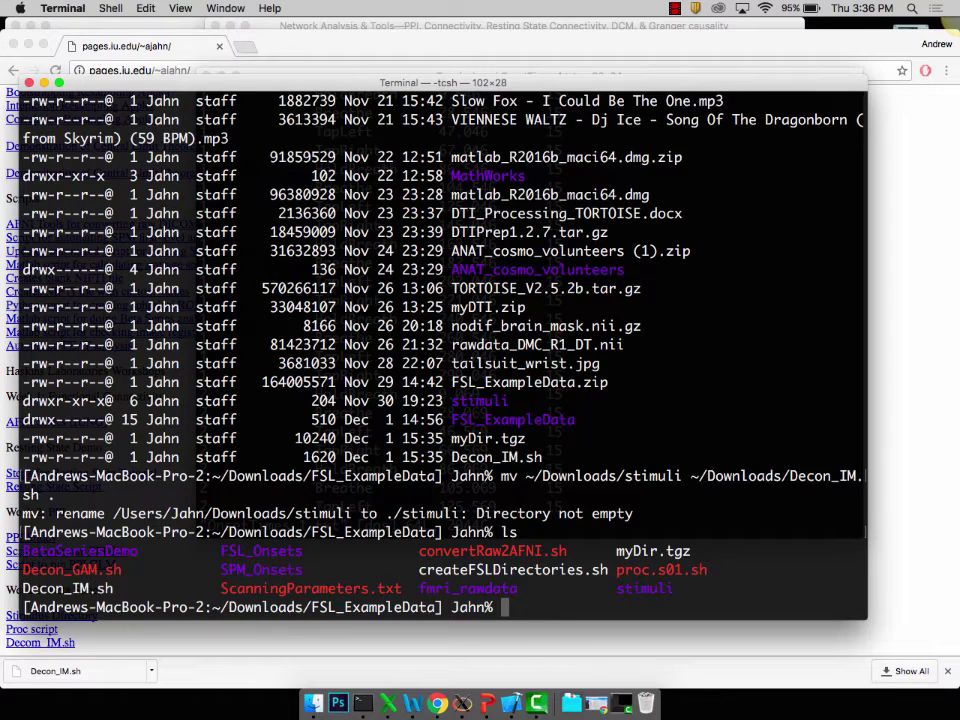
Retry moving the stimuli folder here with mv -R and then plain mv.
text(mv -R ~/Downloads/stim)
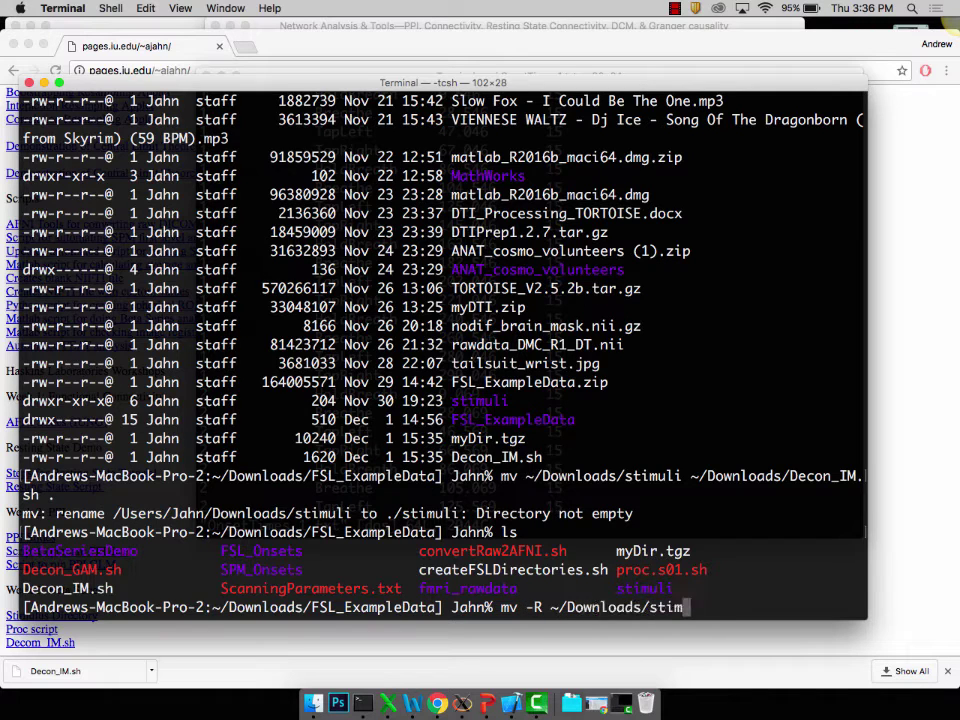
key(Tab)
key(BackSpace)
text(.)
key(Return)
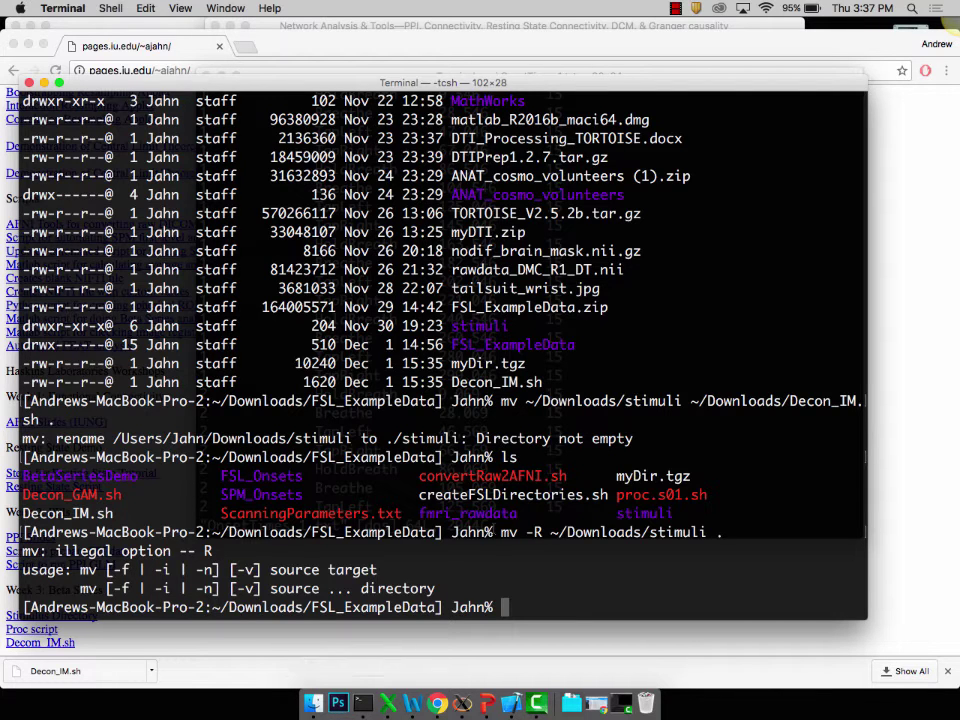
text(ls)
key(Return)
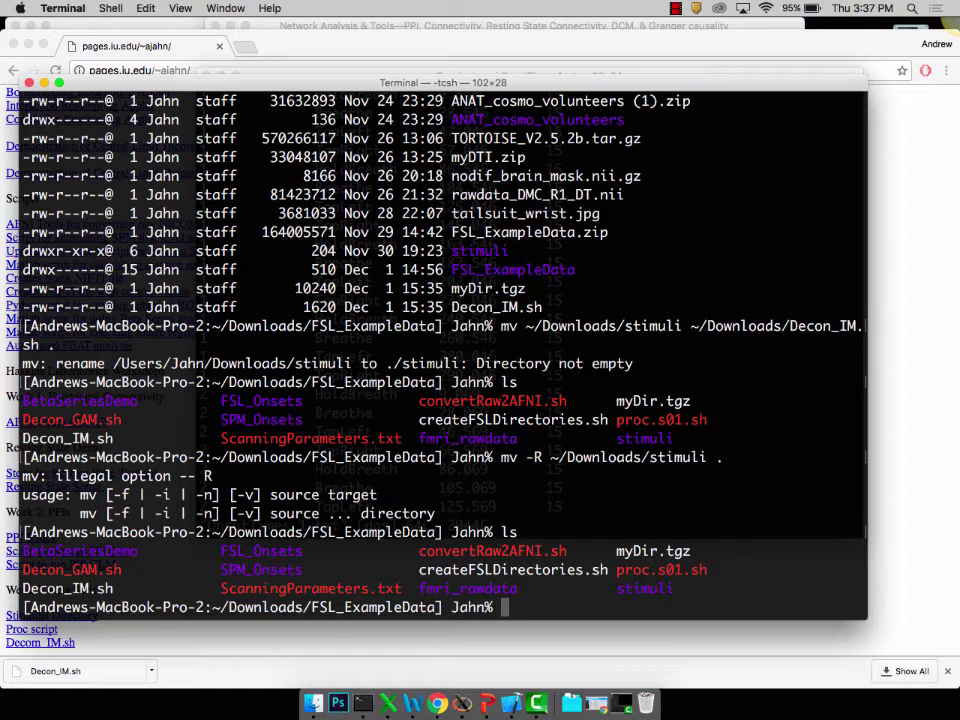
text(mv ~/Downloads/stim)
key(Tab)
text(.)
key(Return)
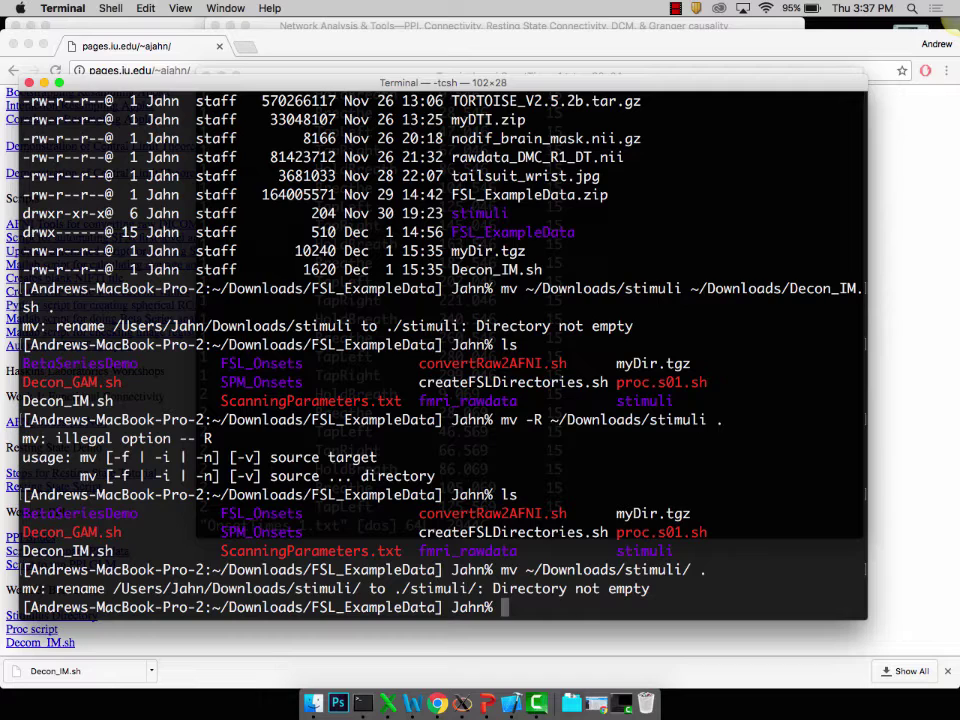
Launch uber_subject.py from the Terminal.
text(uber_su)
key(Tab)
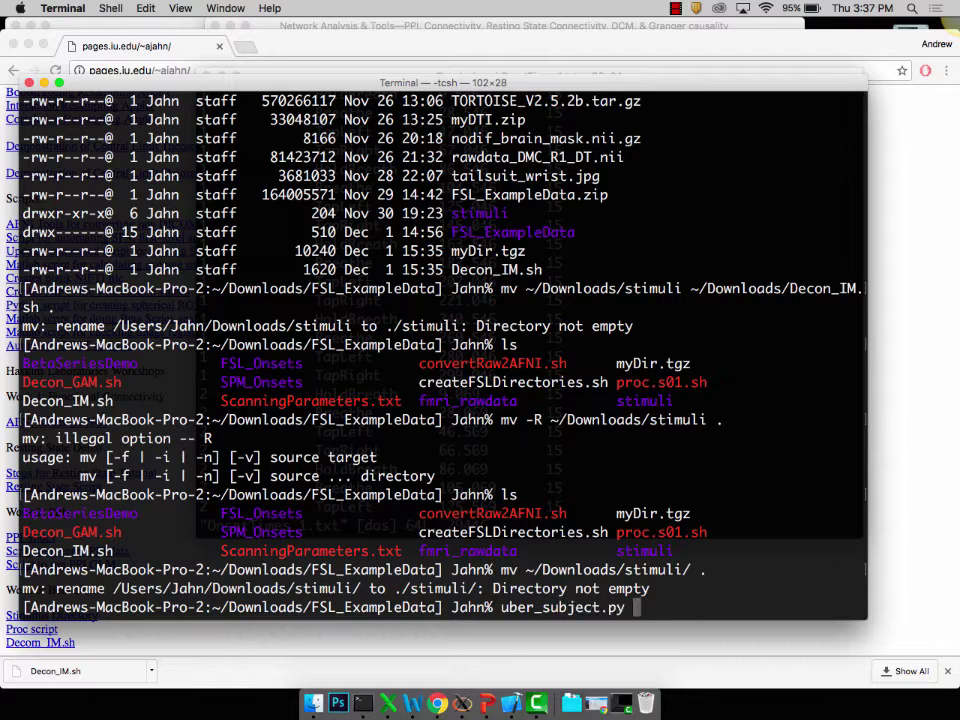
key(Return)
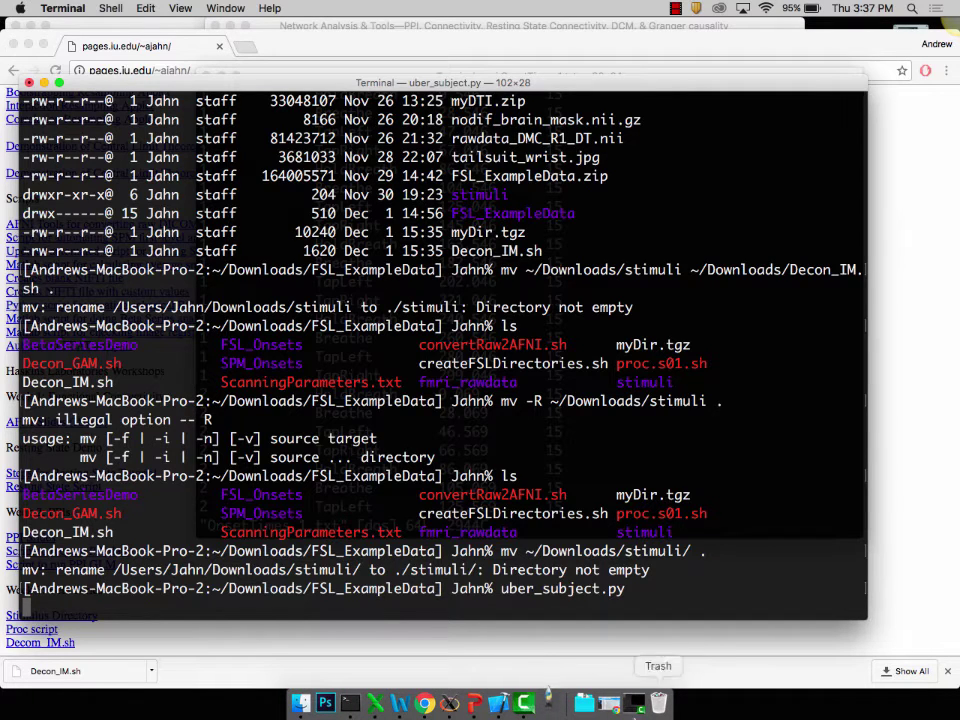
Enter subject ID s01 and group ID BetaSeries, and tick analysis initialization.
click(556, 706)
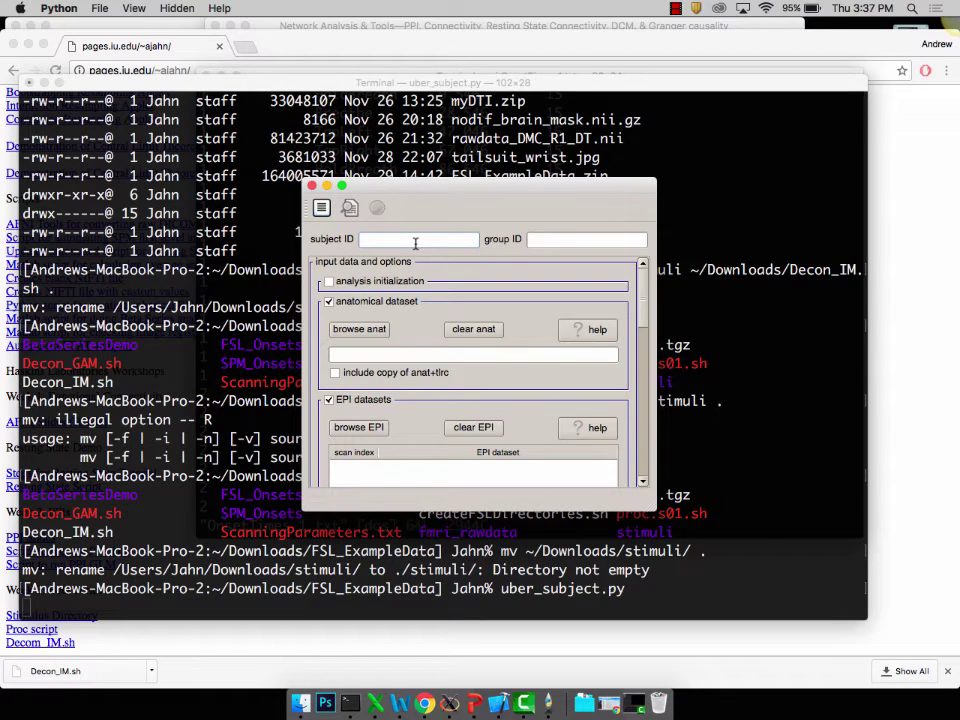
text(s01)
key(Tab)
text(BetaSeries)
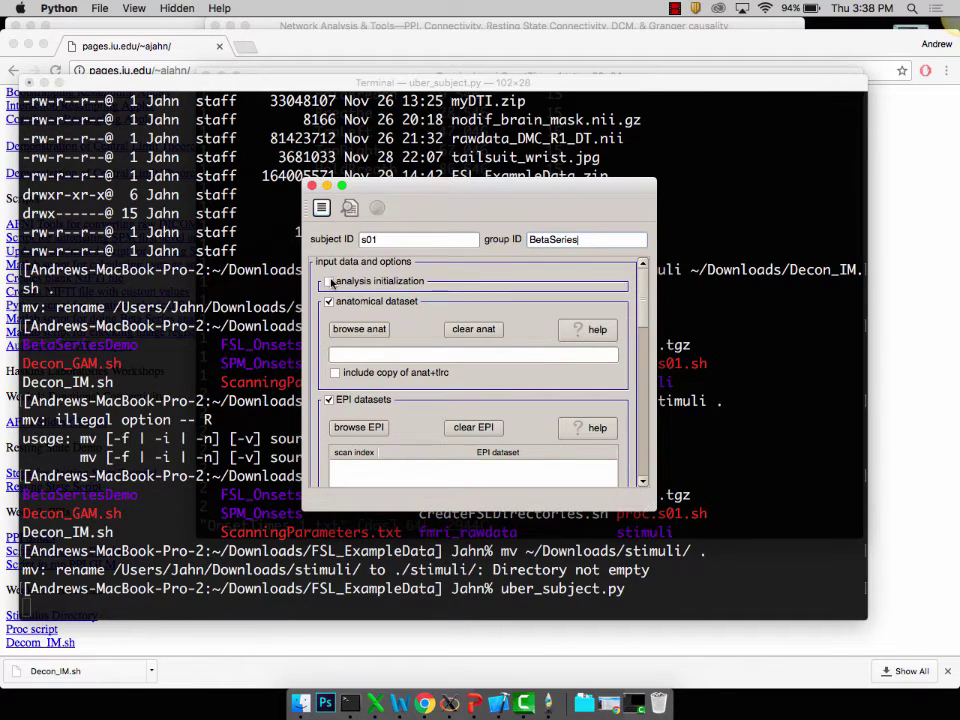
click(330, 282)
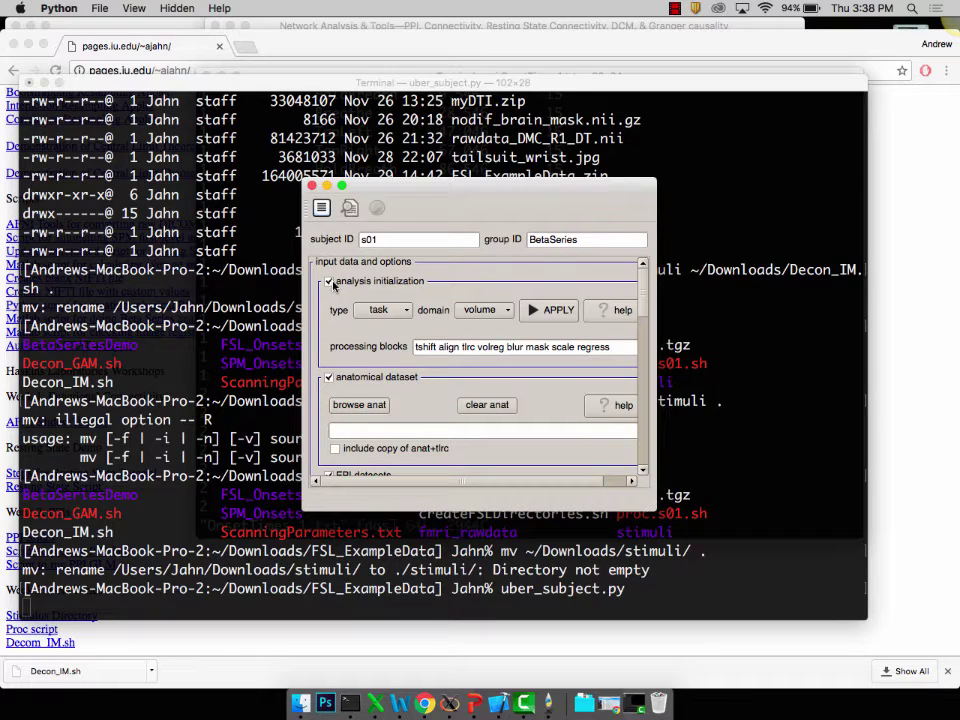
scroll(335, 345, down, 3)
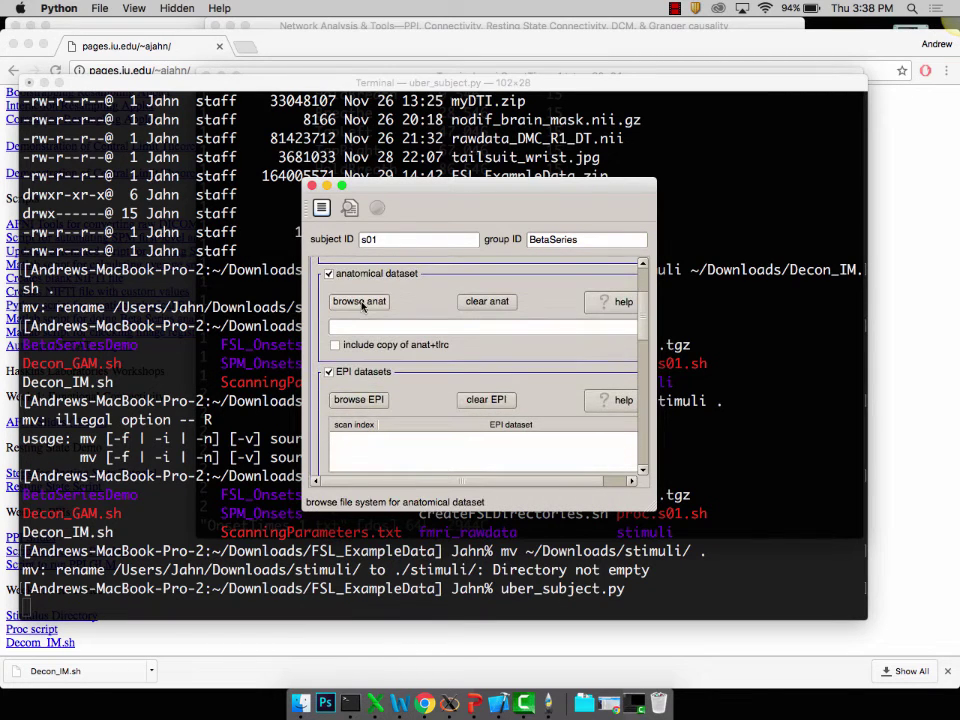
Choose s007a1001.nii.gz in fmri_rawdata as the anatomical dataset.
click(362, 306)
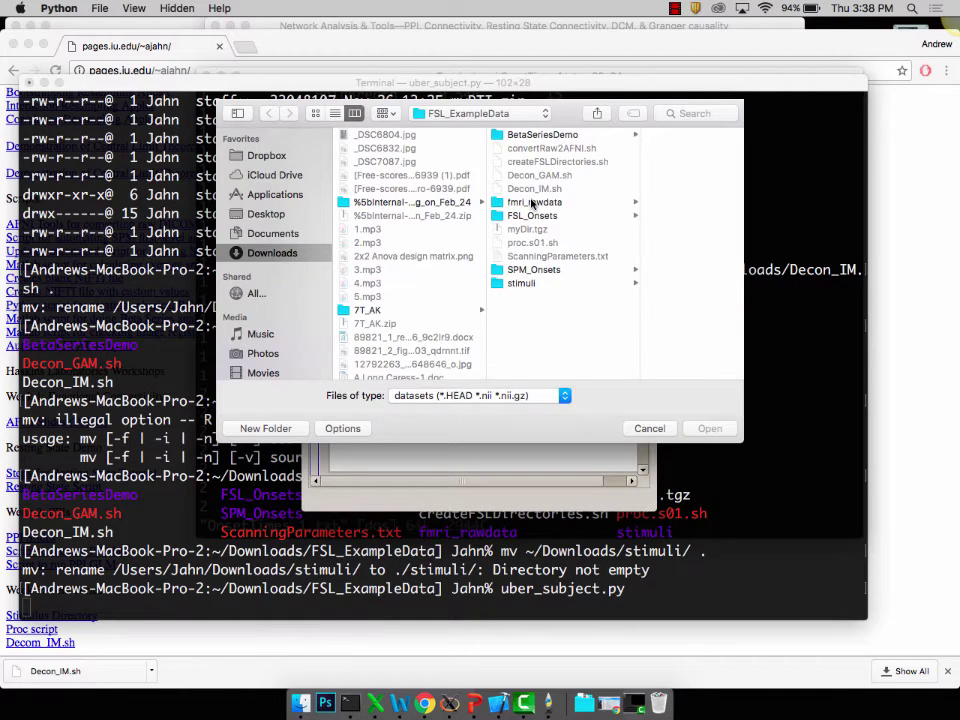
click(534, 202)
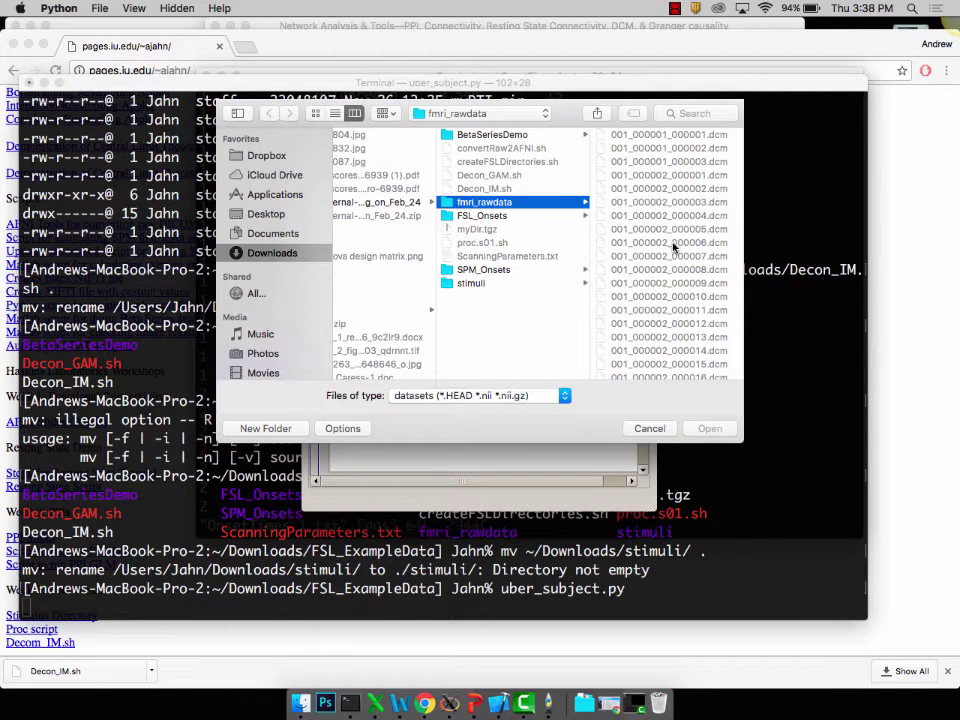
scroll(674, 245, down, 20)
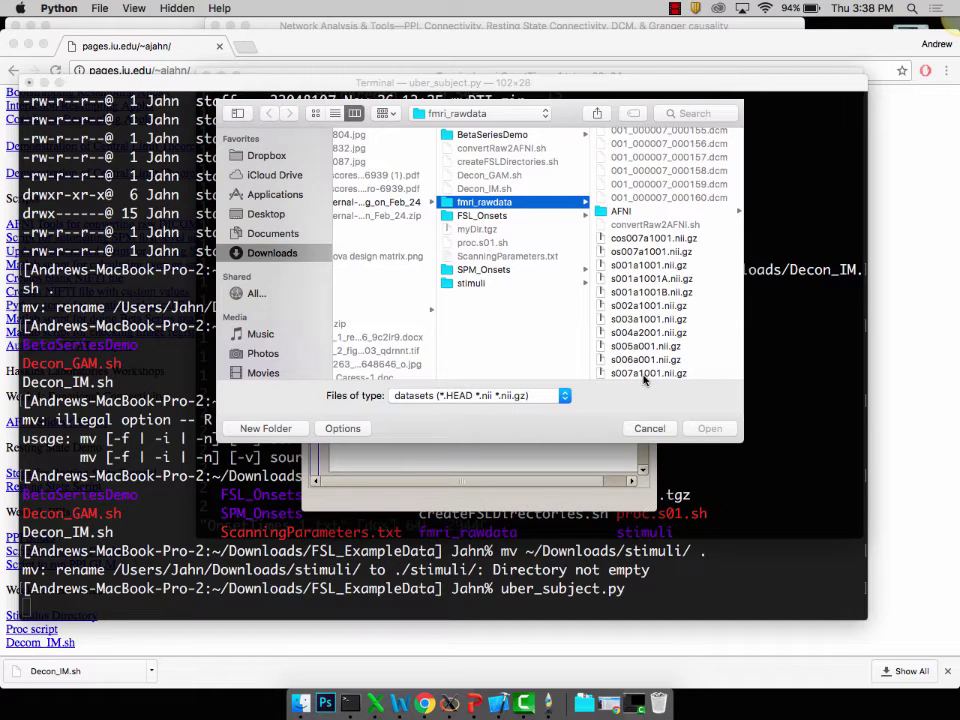
click(645, 374)
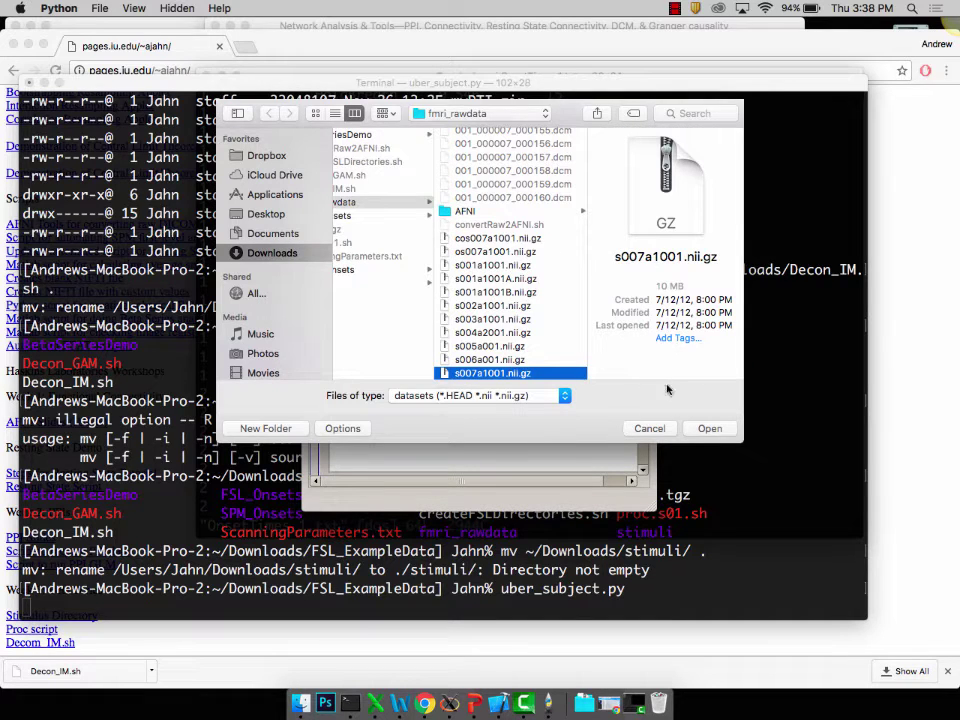
click(705, 428)
scroll(422, 379, down, 3)
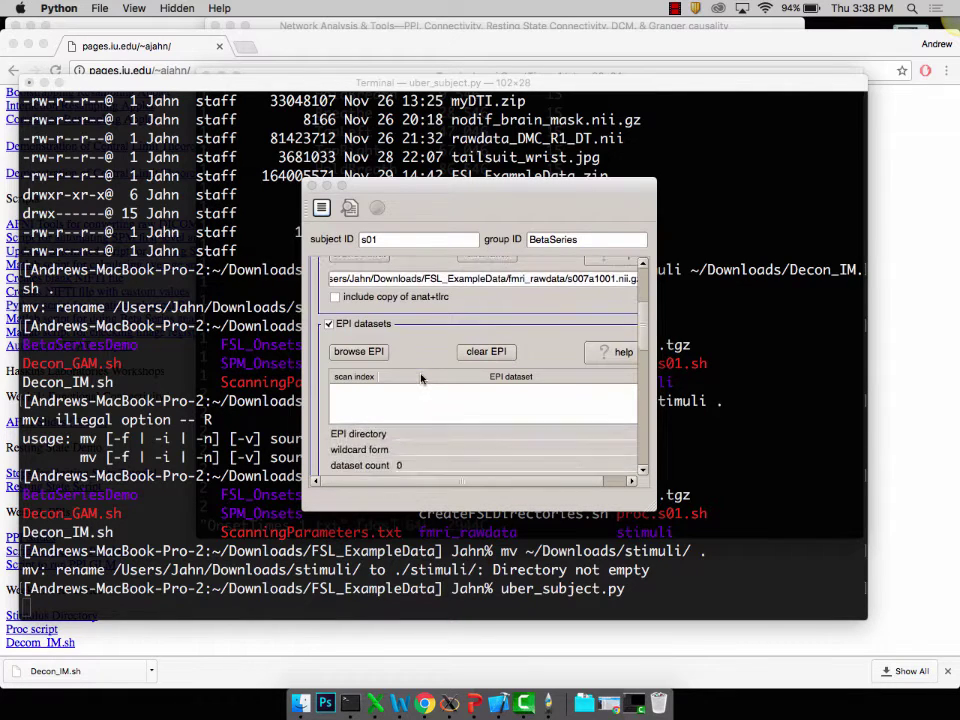
Add s005a001.nii.gz from fmri_rawdata as the single EPI run.
click(359, 343)
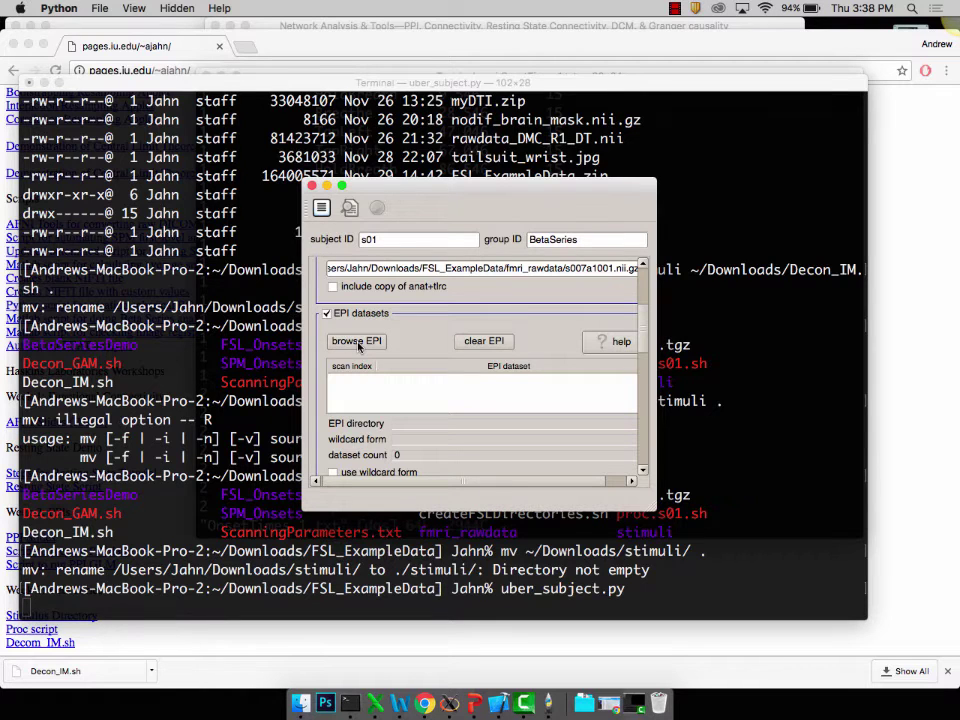
click(359, 343)
scroll(431, 311, down, 5)
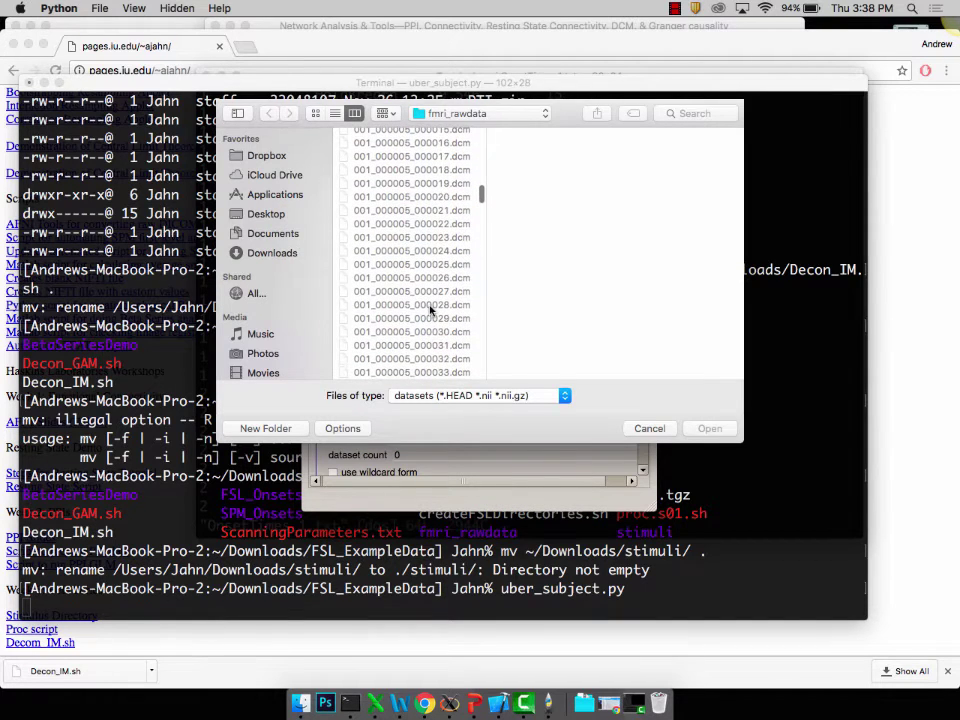
scroll(431, 311, down, 20)
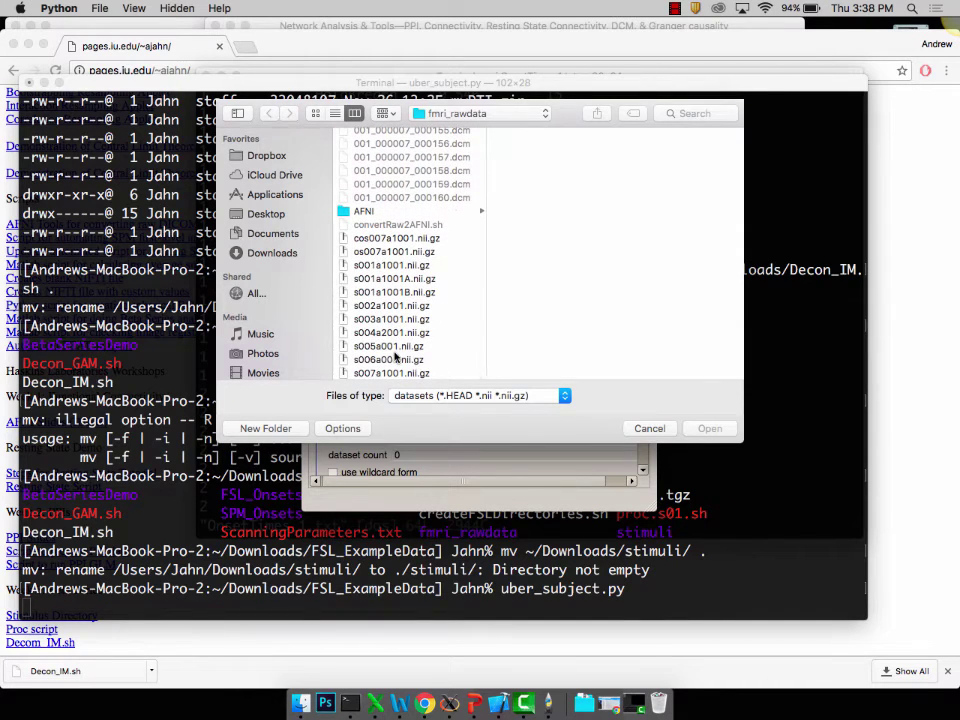
click(392, 347)
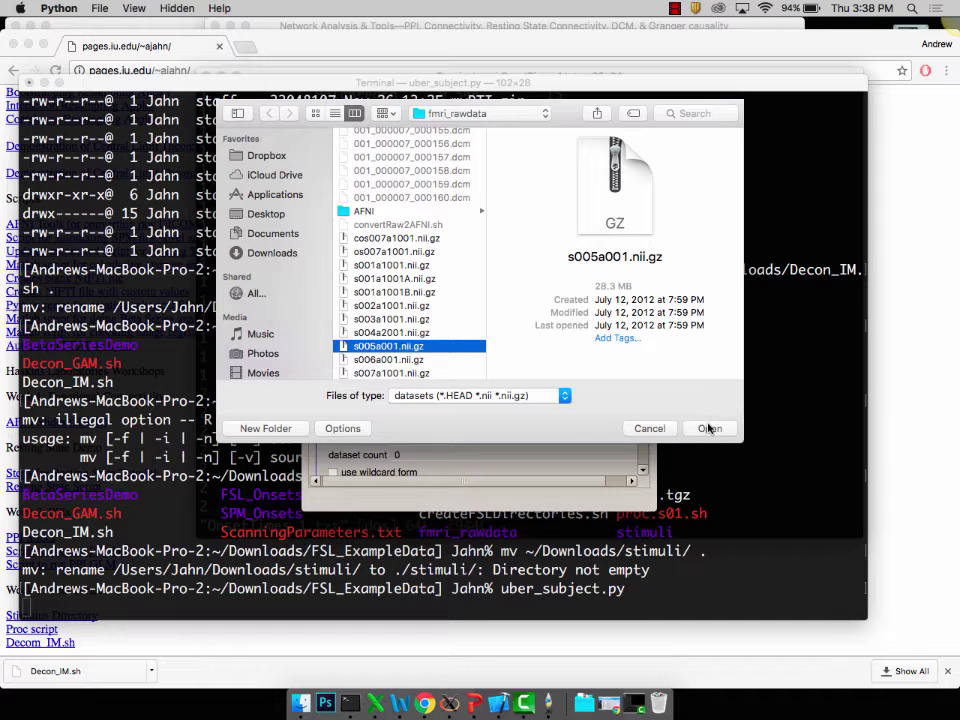
click(709, 428)
scroll(410, 358, down, 3)
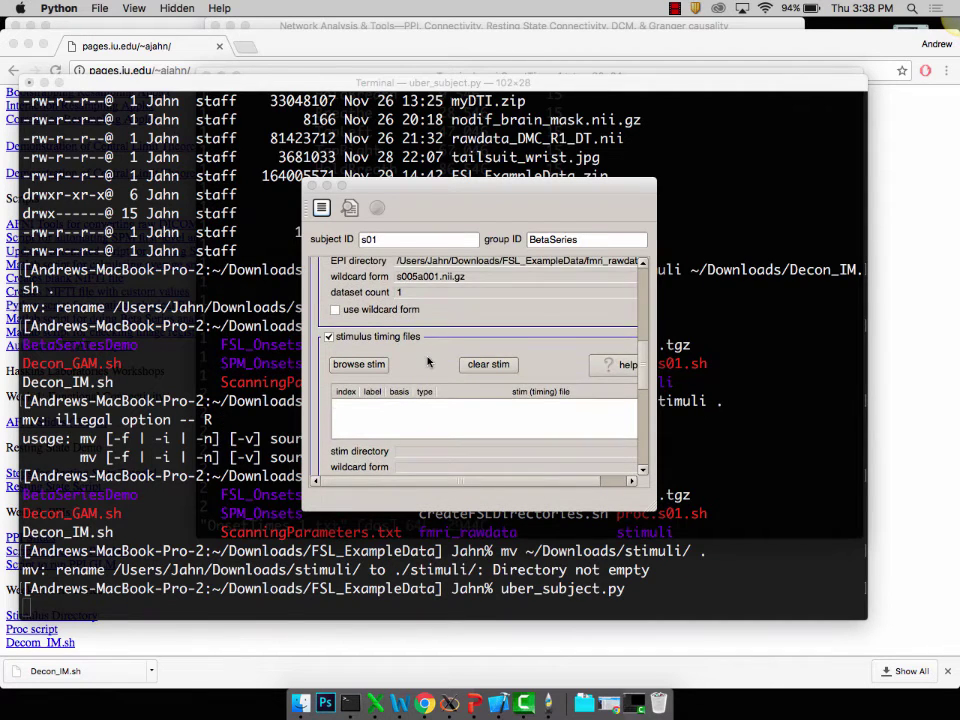
In FSL_ExampleData/stimuli, select Breathe.1D through TapRight.1D as stimulus timing files.
click(358, 367)
click(358, 367)
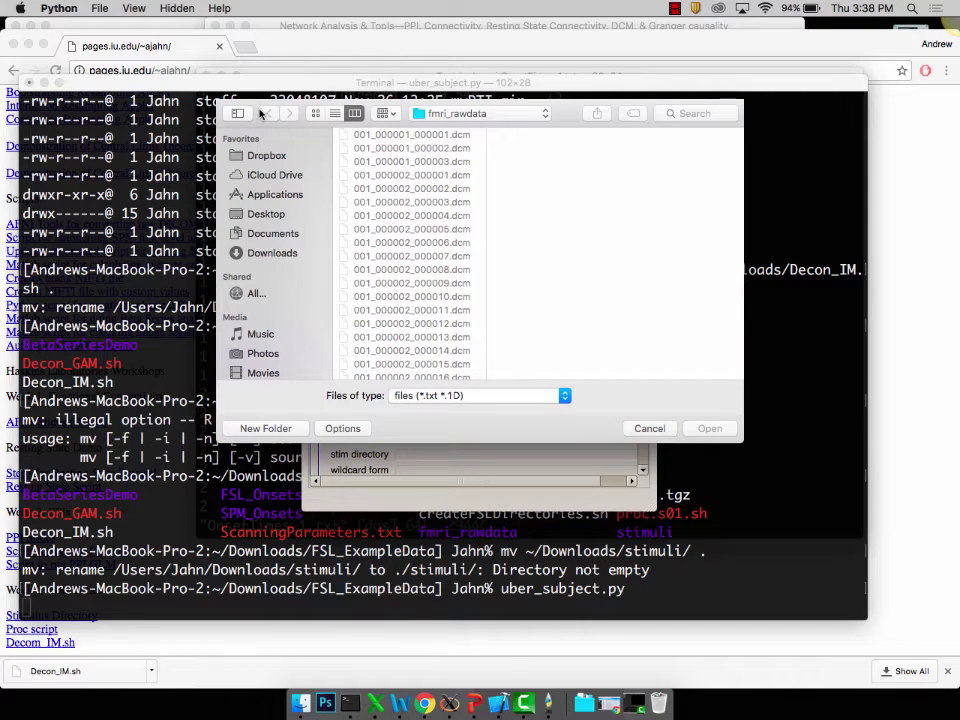
click(465, 117)
click(450, 129)
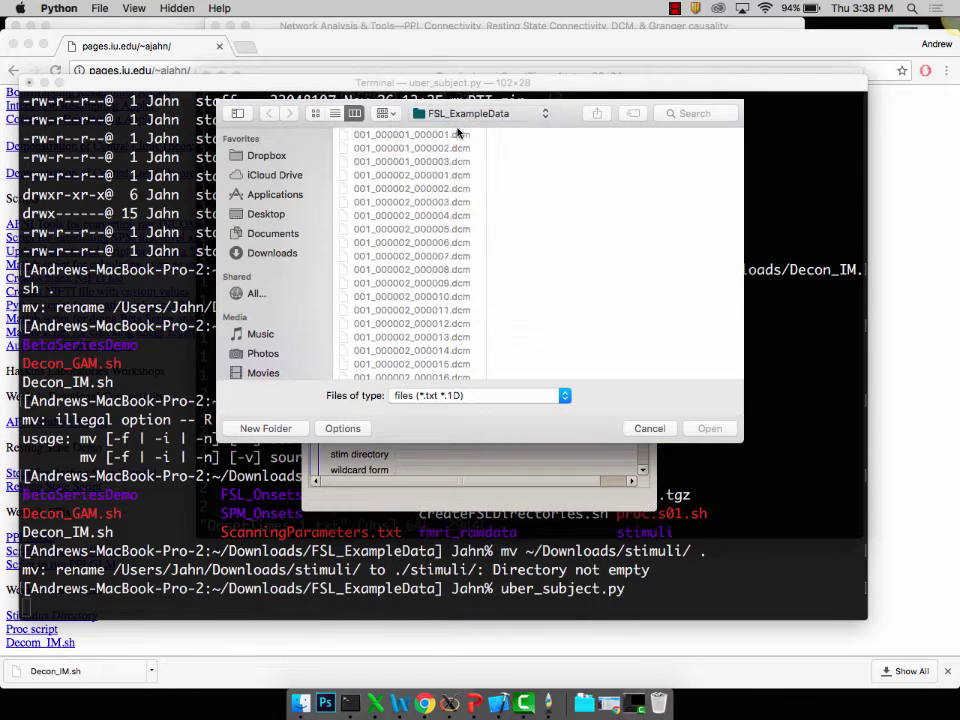
click(521, 283)
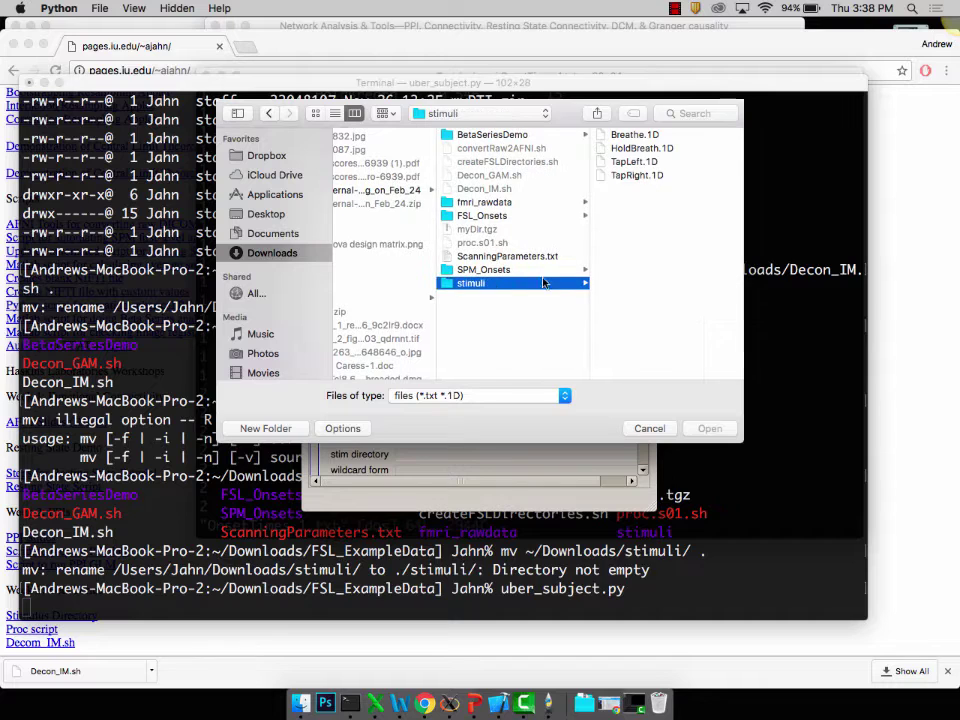
click(634, 134)
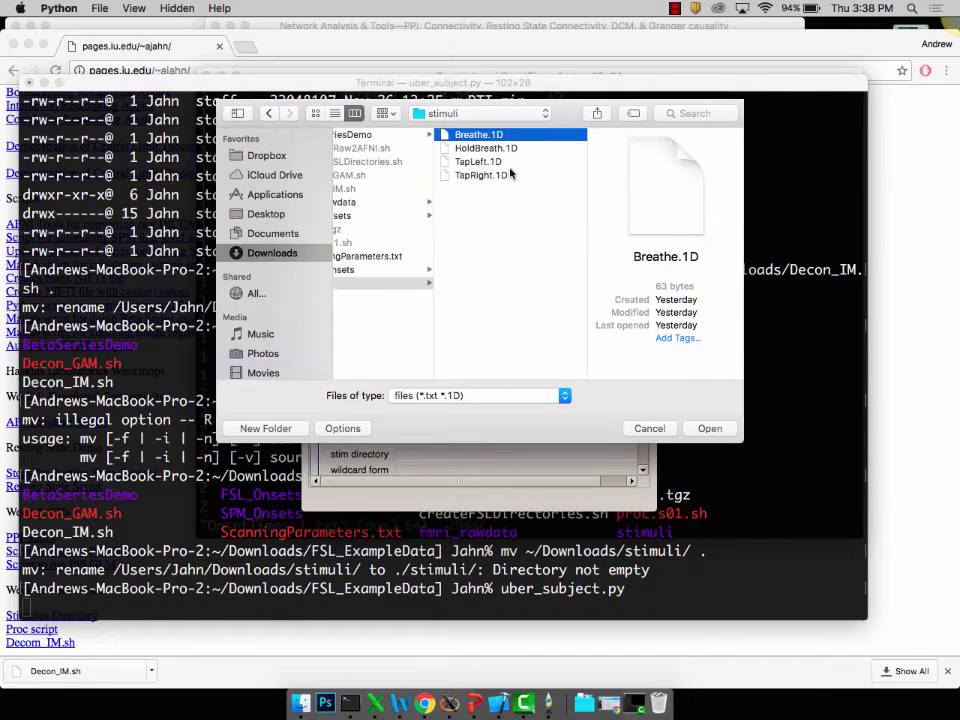
shift+click(495, 177)
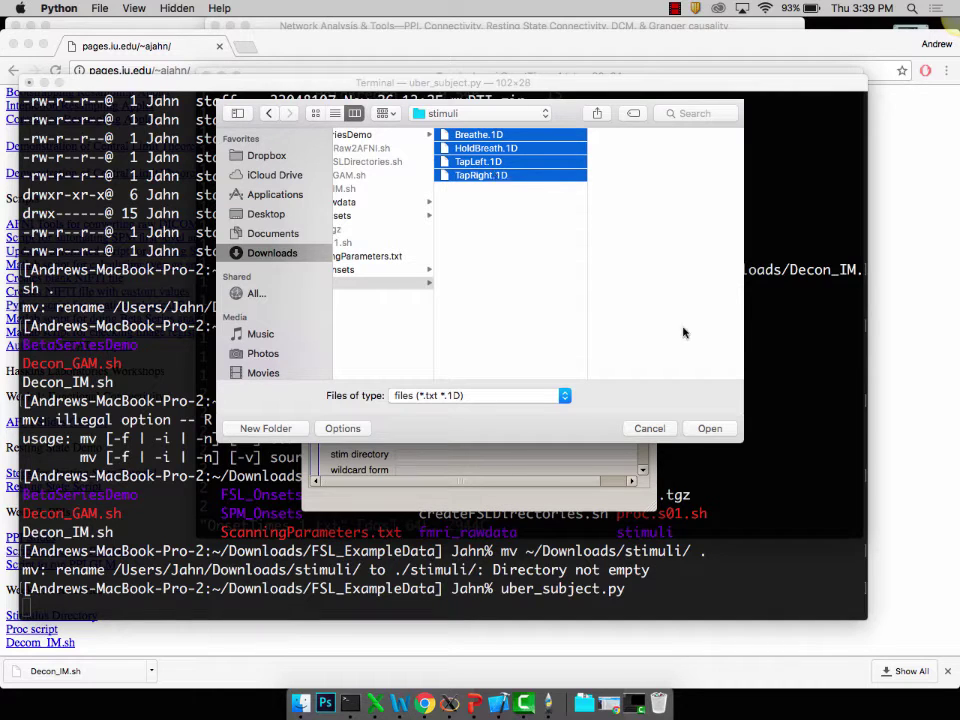
Load the four selected .1D timing files into the stimulus list.
click(709, 430)
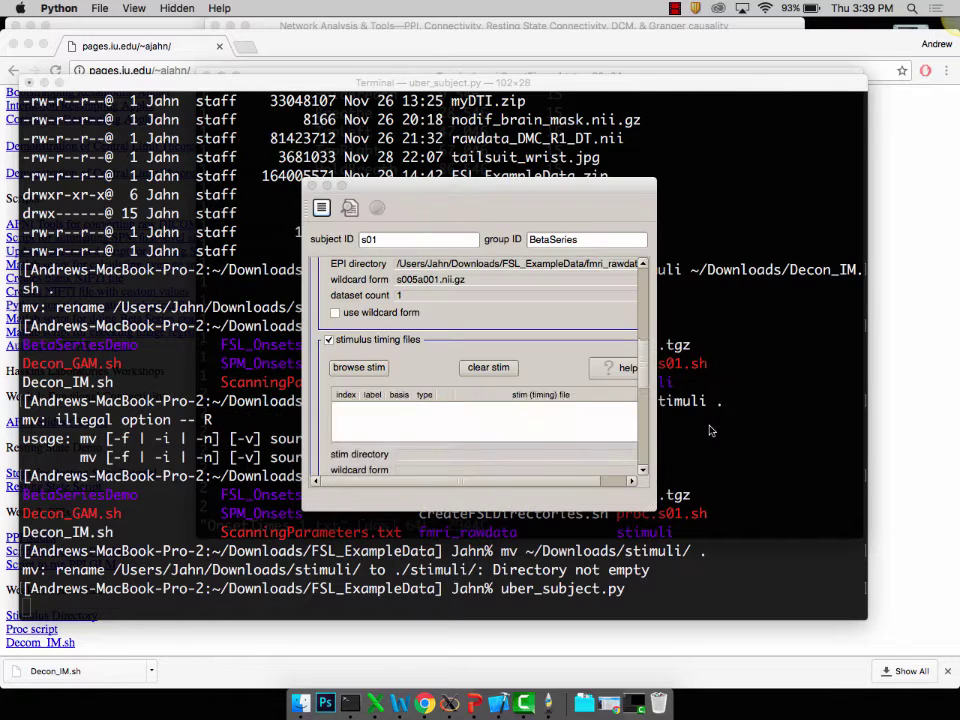
scroll(507, 421, down, 3)
scroll(400, 410, down, 2)
scroll(387, 405, up, 1)
scroll(387, 405, down, 3)
scroll(387, 405, down, 1)
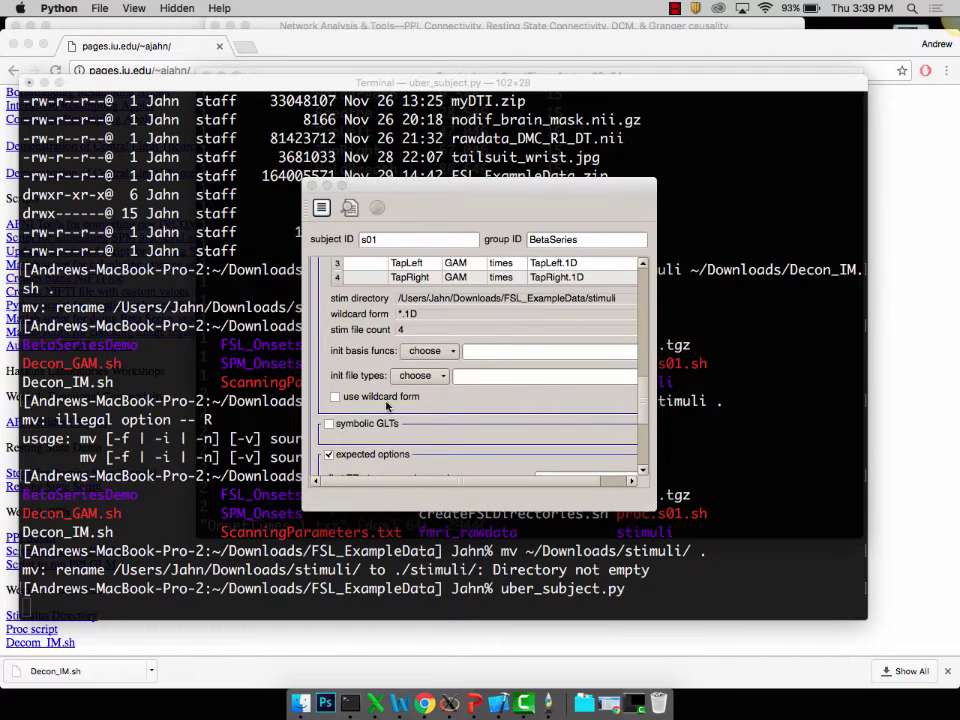
scroll(387, 405, down, 8)
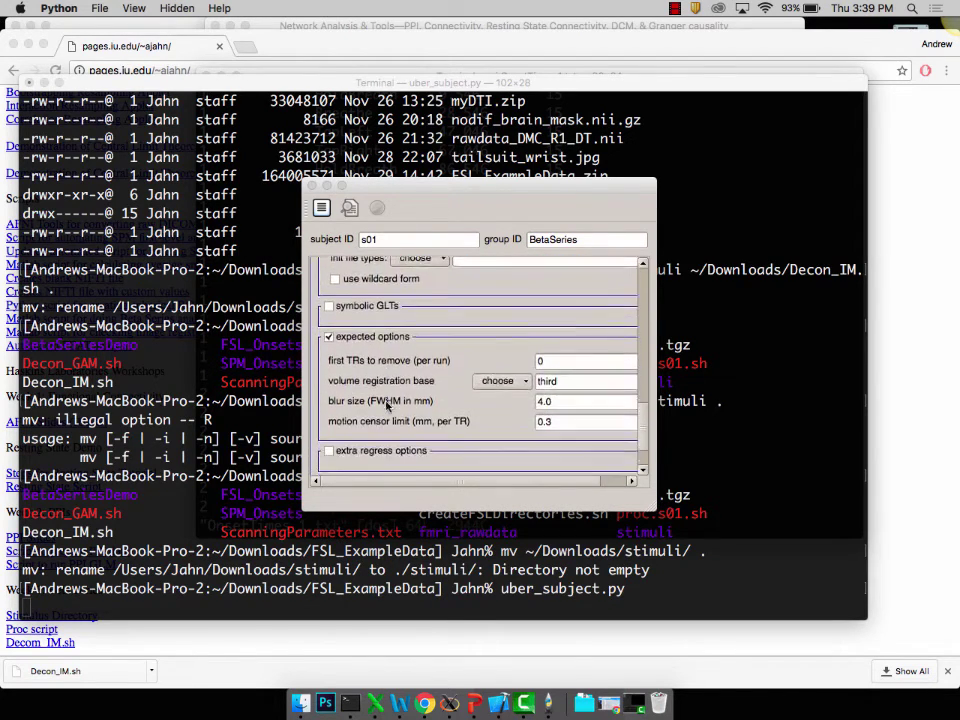
scroll(387, 405, down, 1)
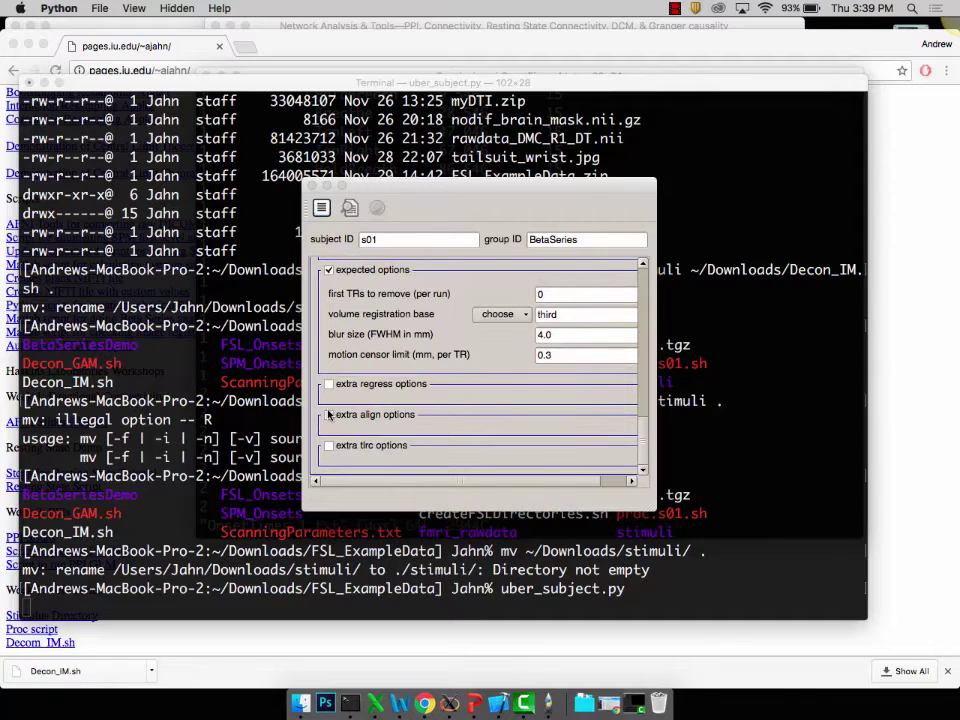
Tick extra regress options, extra align options, and align: use giant_move.
click(329, 384)
scroll(328, 386, down, 5)
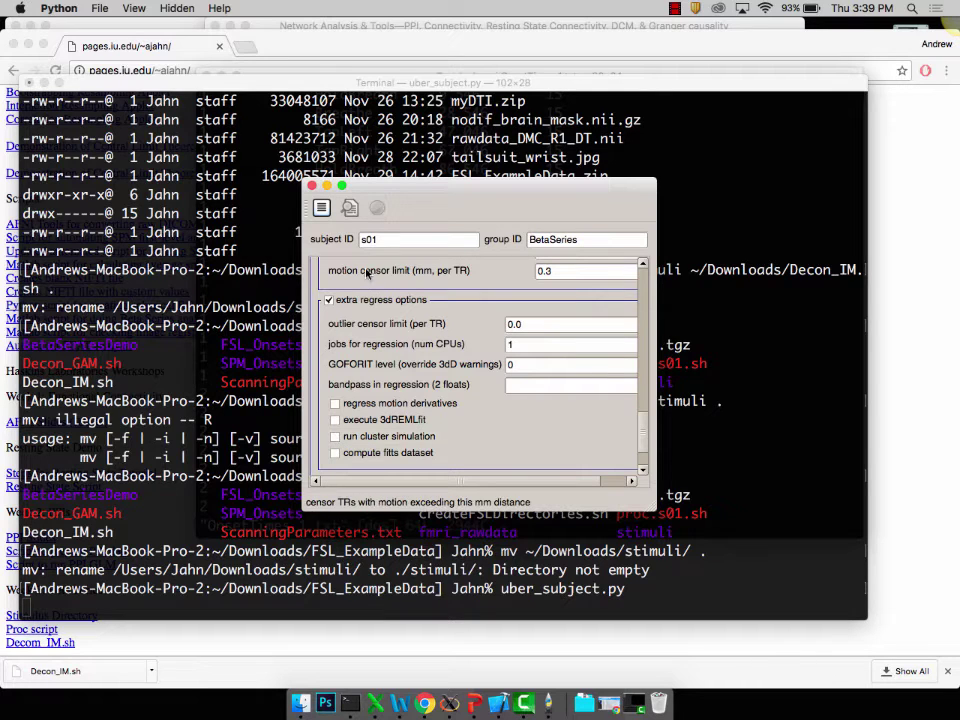
scroll(330, 302, down, 3)
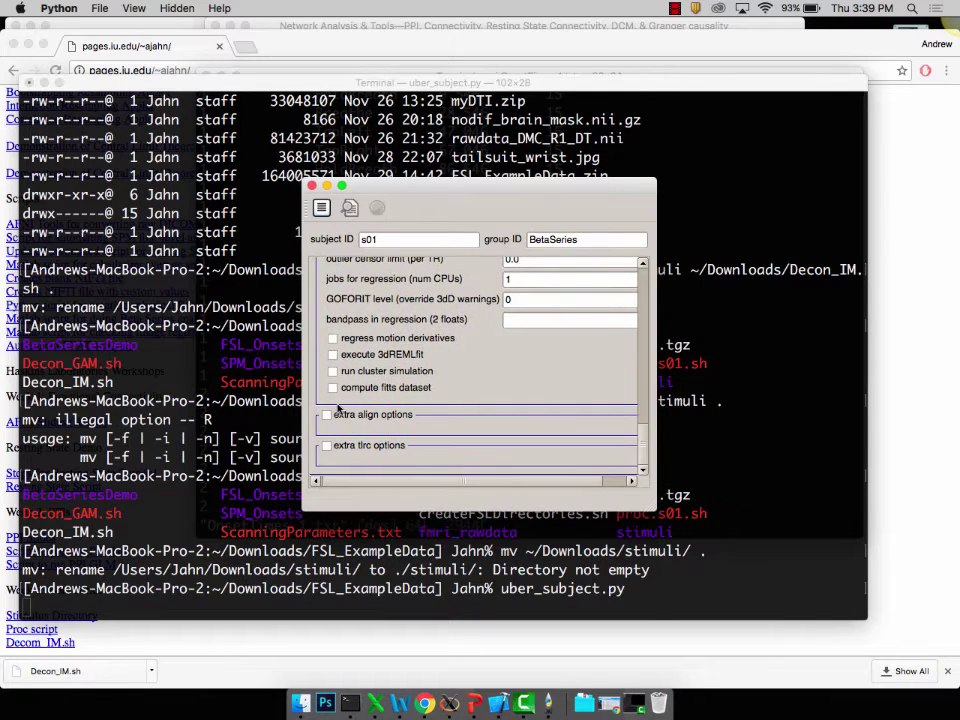
click(328, 415)
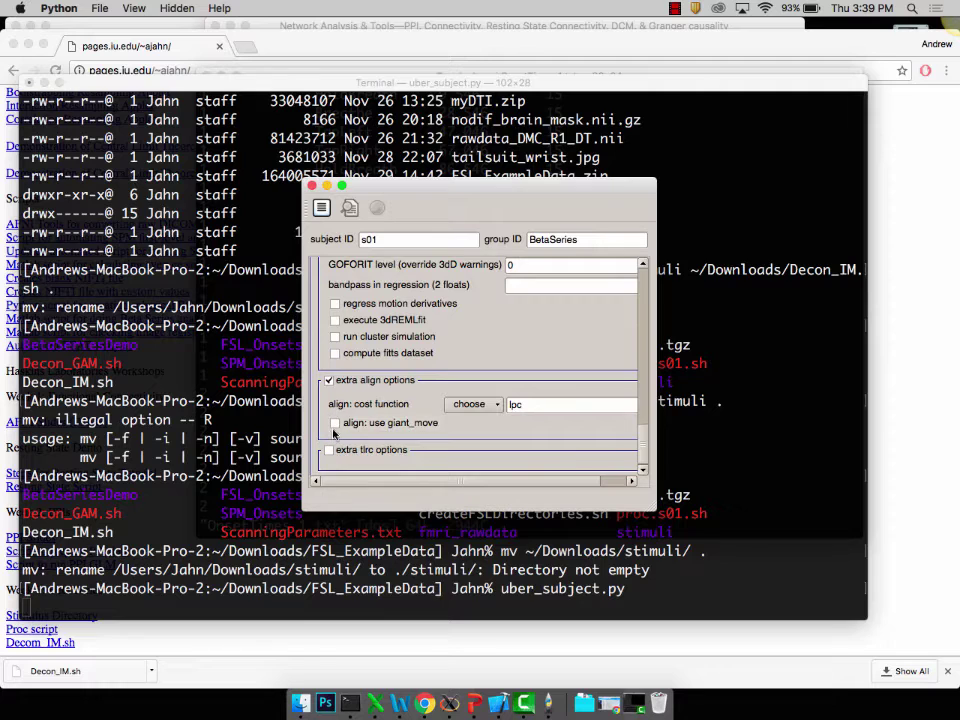
click(334, 423)
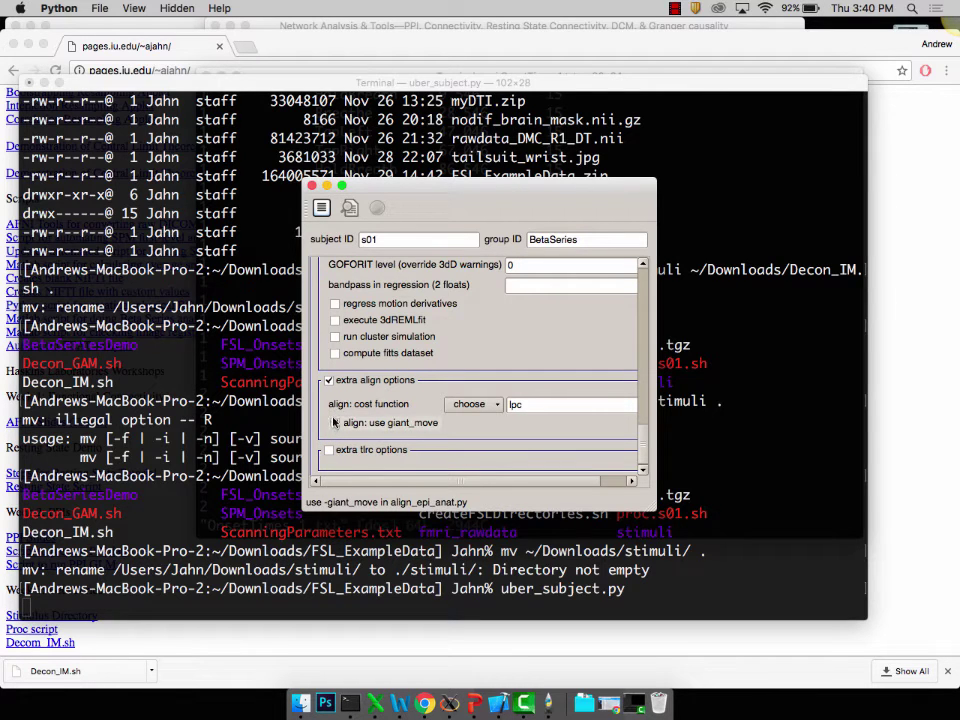
Generate cmd.ap.s01 and the proc.s01 script, closing each review window.
click(322, 206)
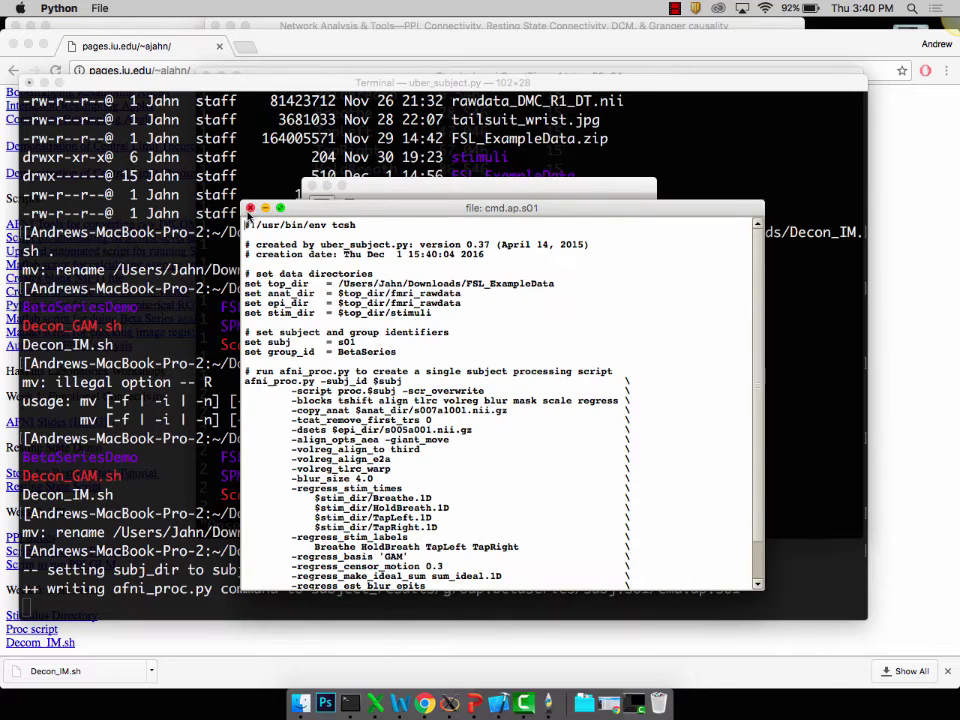
click(250, 208)
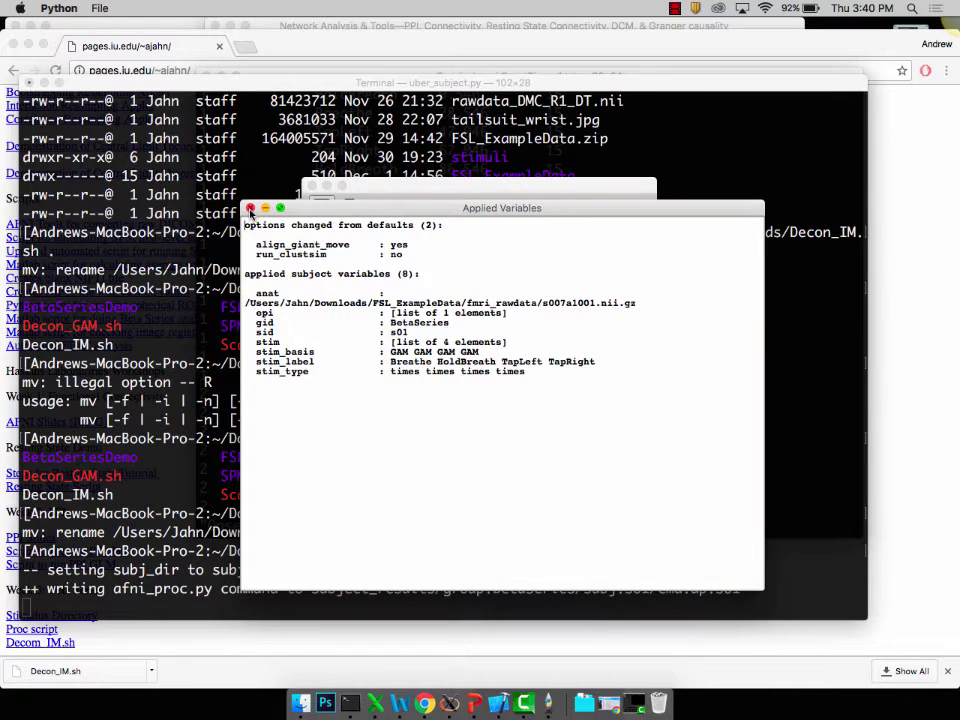
click(250, 208)
click(350, 207)
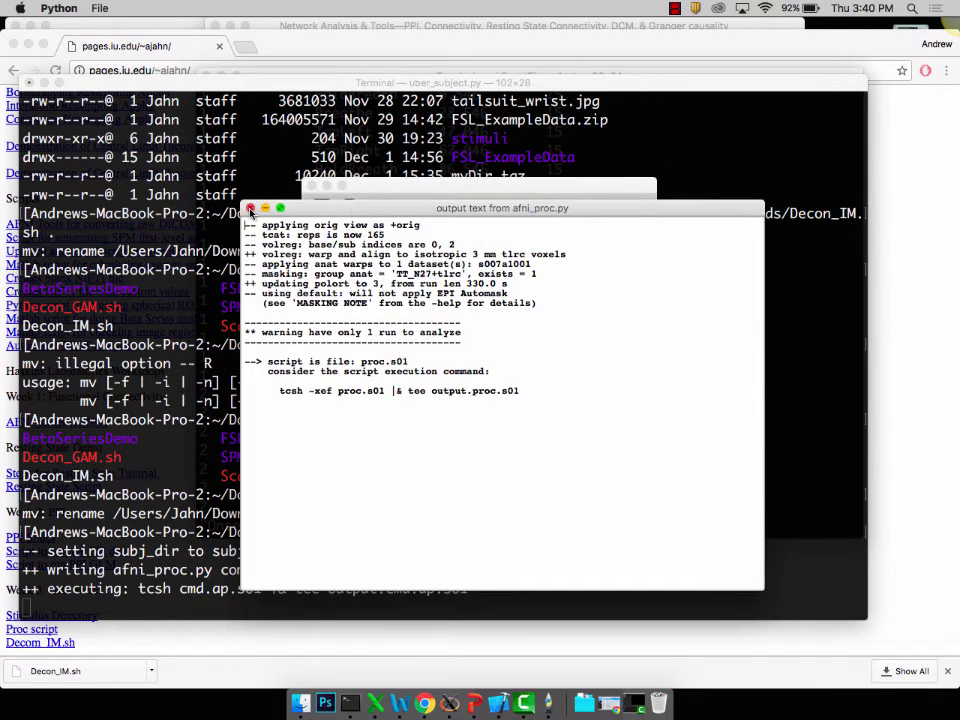
click(252, 208)
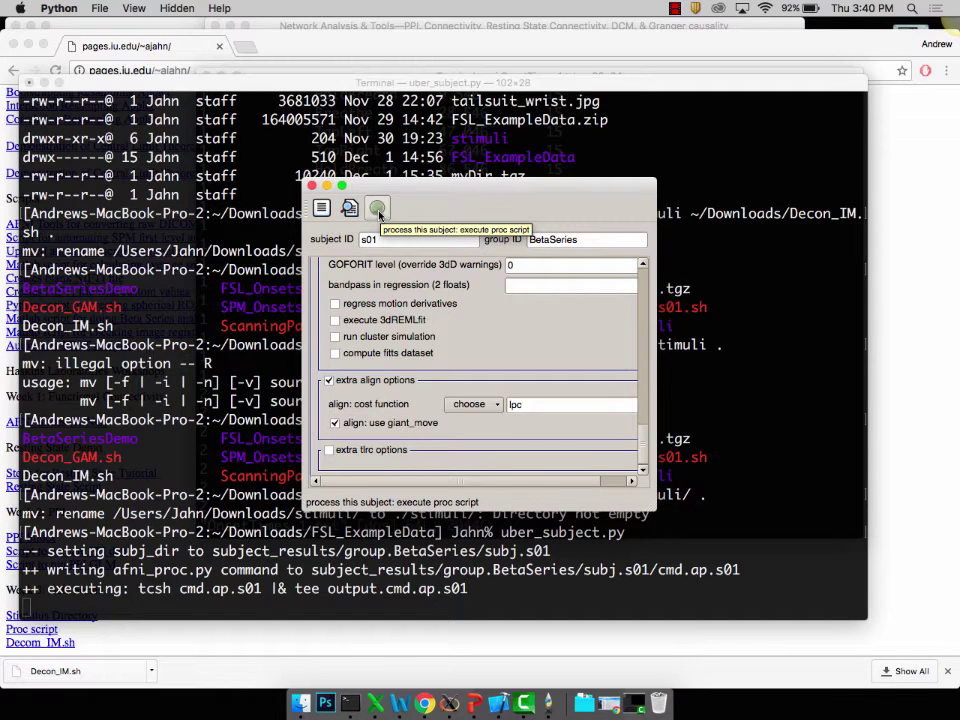
Start the s01 proc script, then show the BetaSeries presentation's title slide in PowerPoint.
click(377, 208)
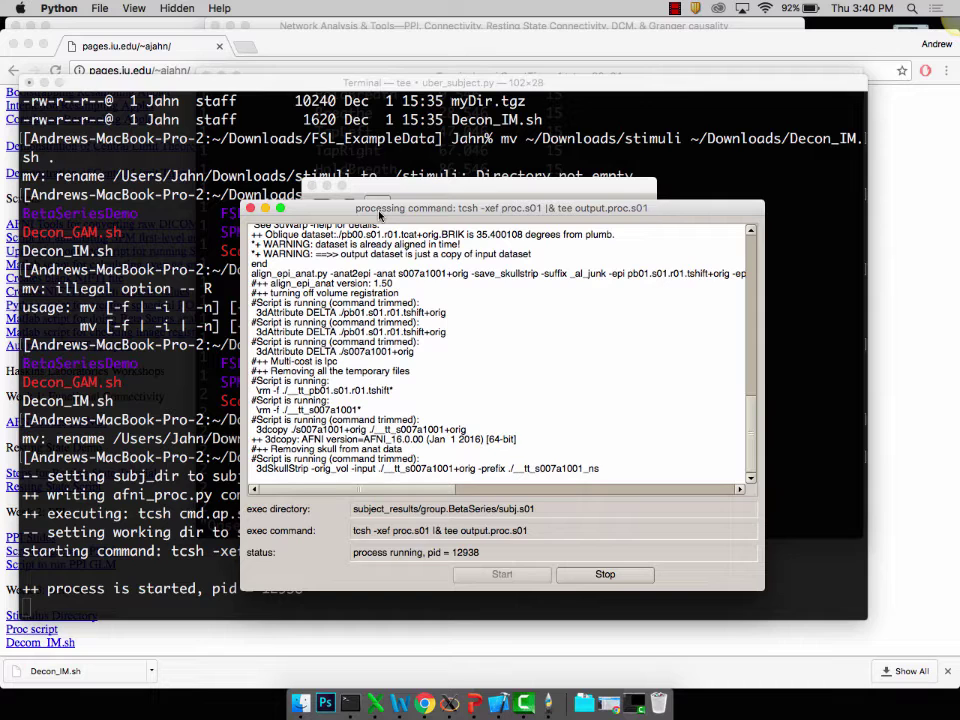
click(475, 703)
scroll(355, 300, up, 5)
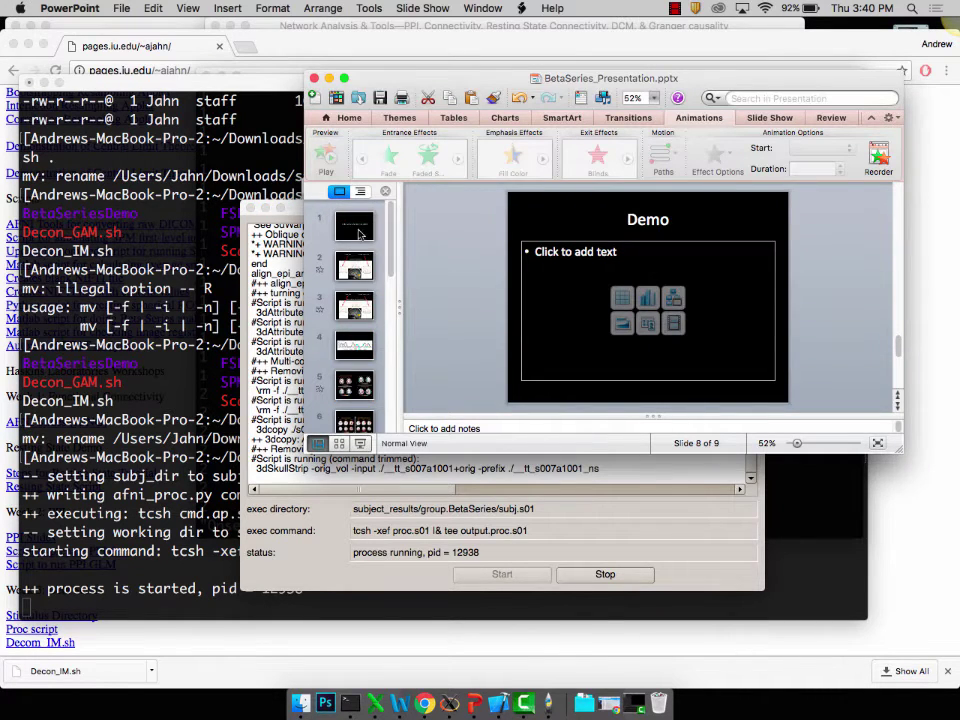
click(358, 226)
click(323, 8)
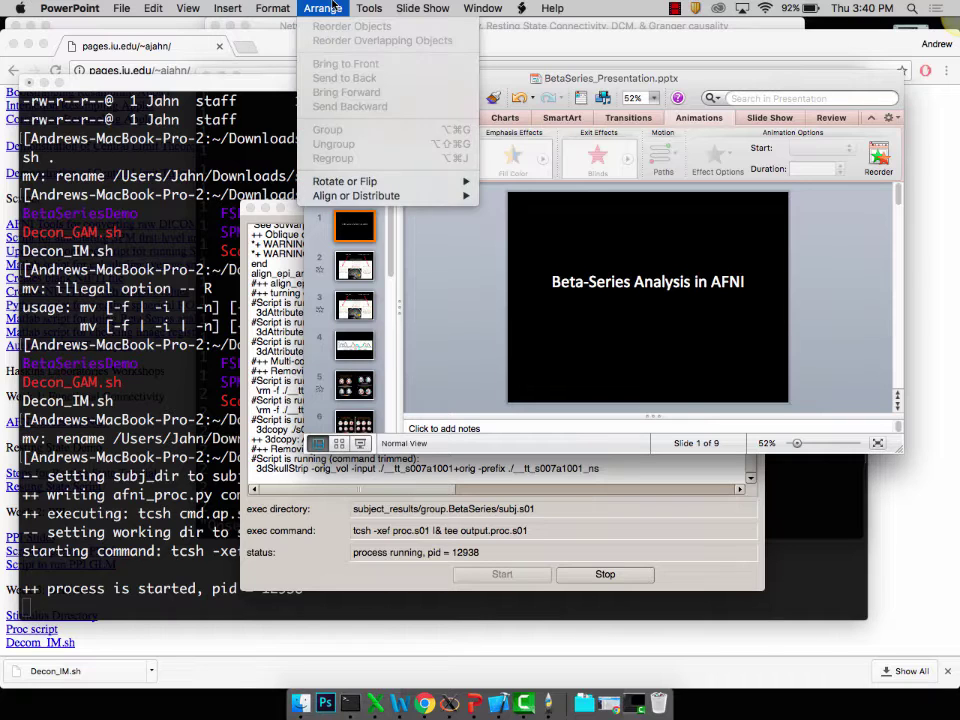
Play the BetaSeries slide show from the beginning with Play from Start.
mouse_move(283, 7)
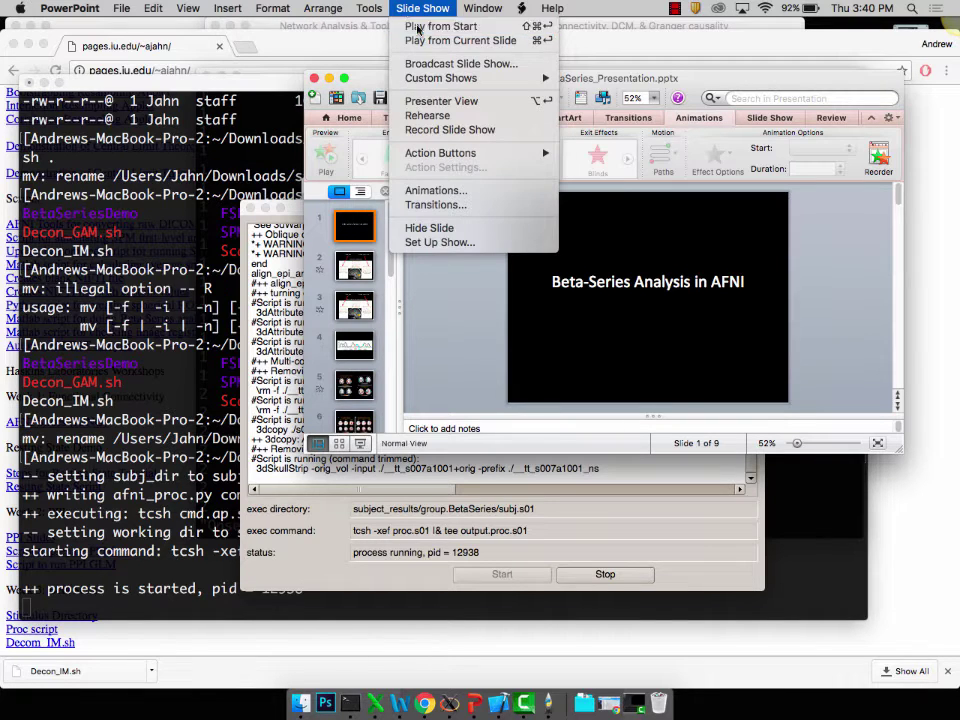
click(418, 30)
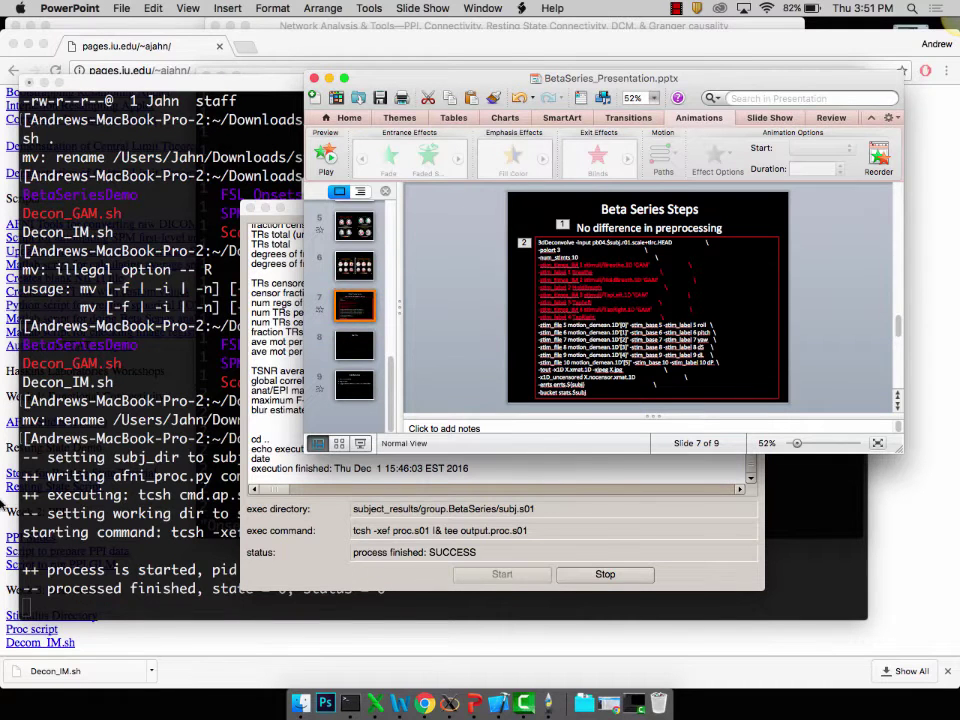
Stop the finished run with Ctrl+C and list the current folder.
click(115, 372)
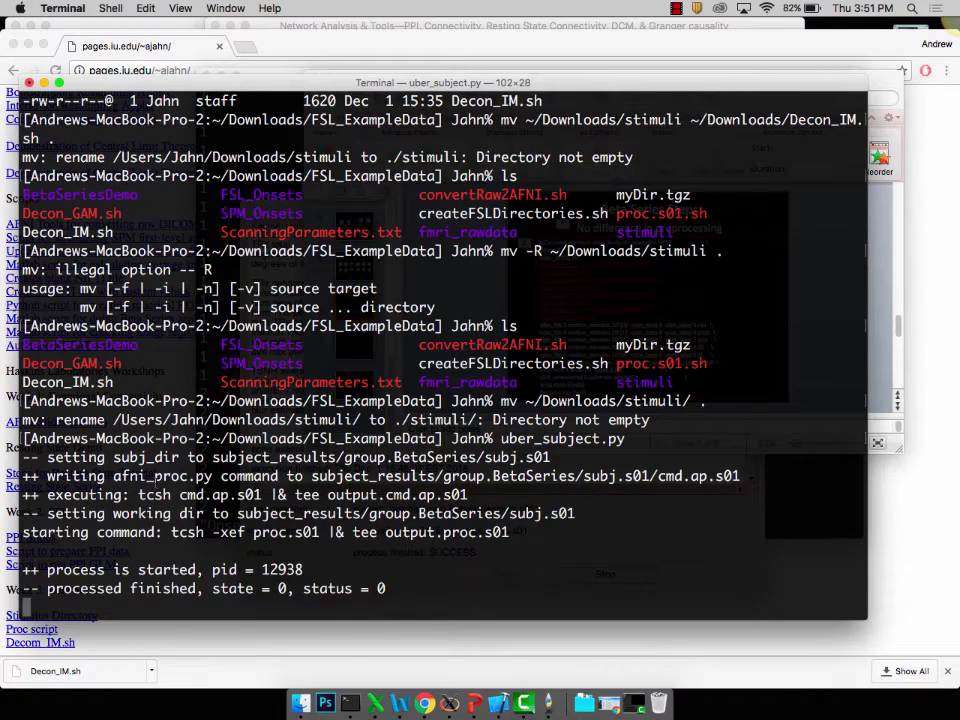
key(ctrl+c)
text(ls)
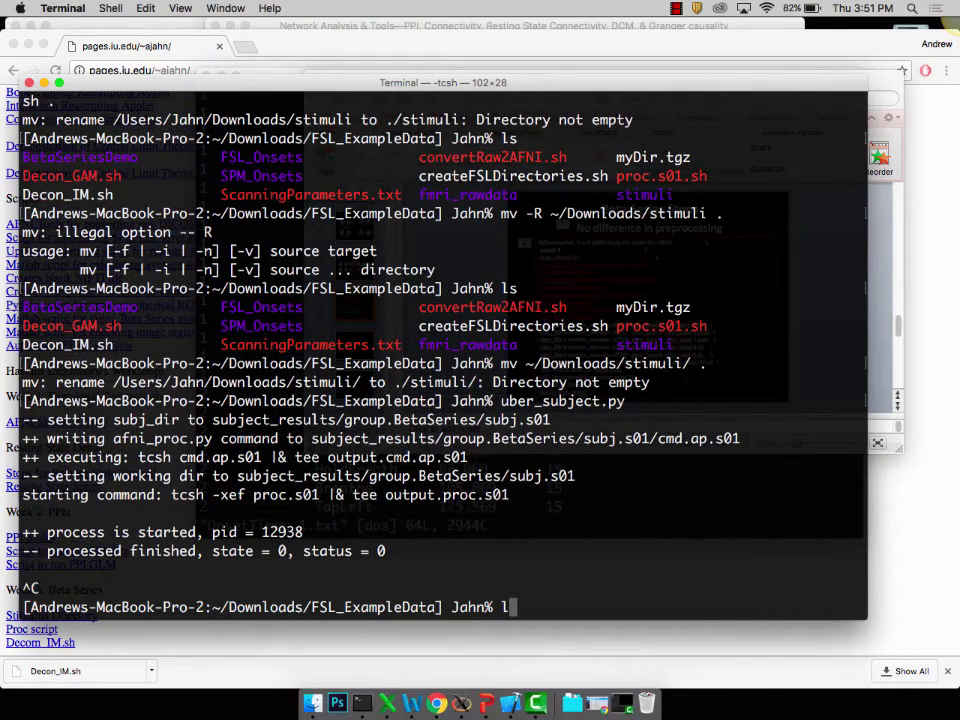
key(Return)
Enter subject_results/group.BetaSeries/subj.s01/s01.results, list its files and launch AFNI there.
text(cd subject_results/group.BetaSeries/subj.s01)
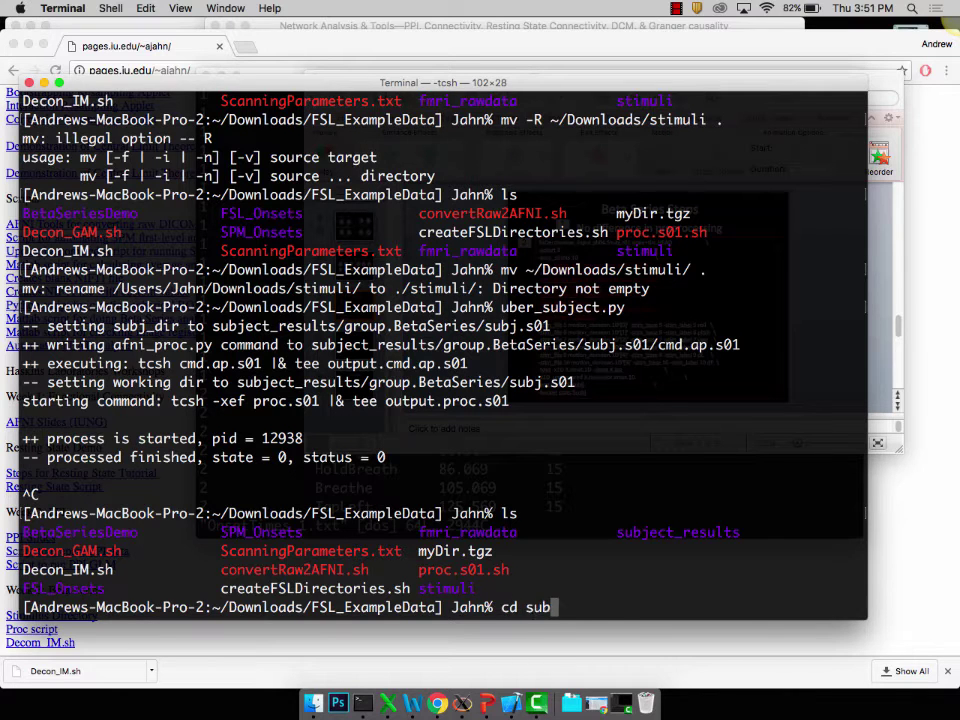
key(Return)
text(/s01)
key(Tab)
key(Return)
text(ls)
key(Return)
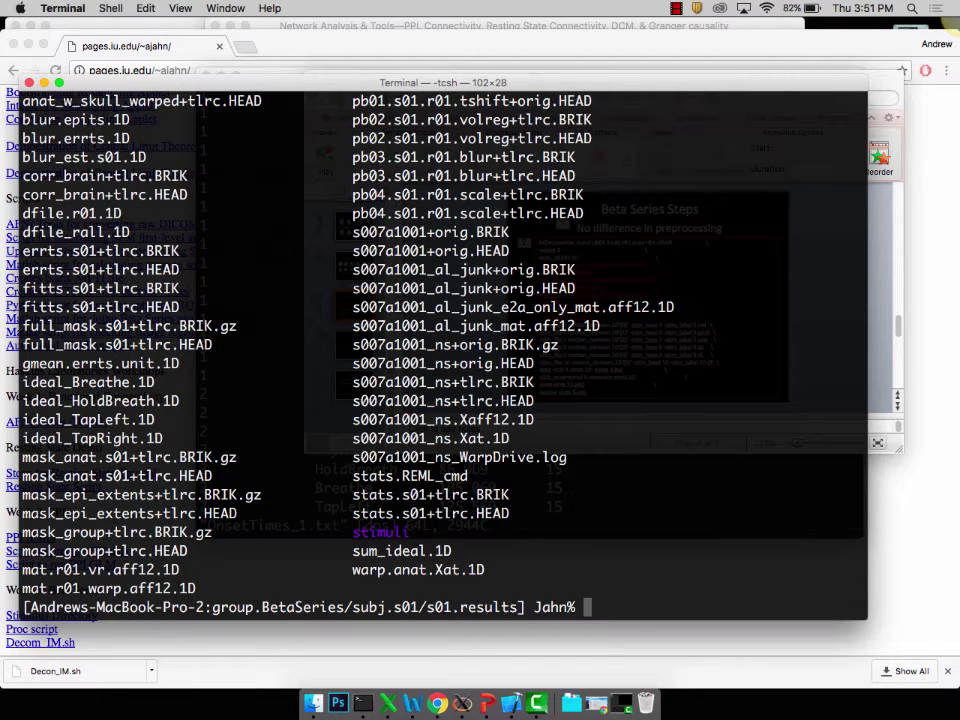
text(afni)
key(Return)
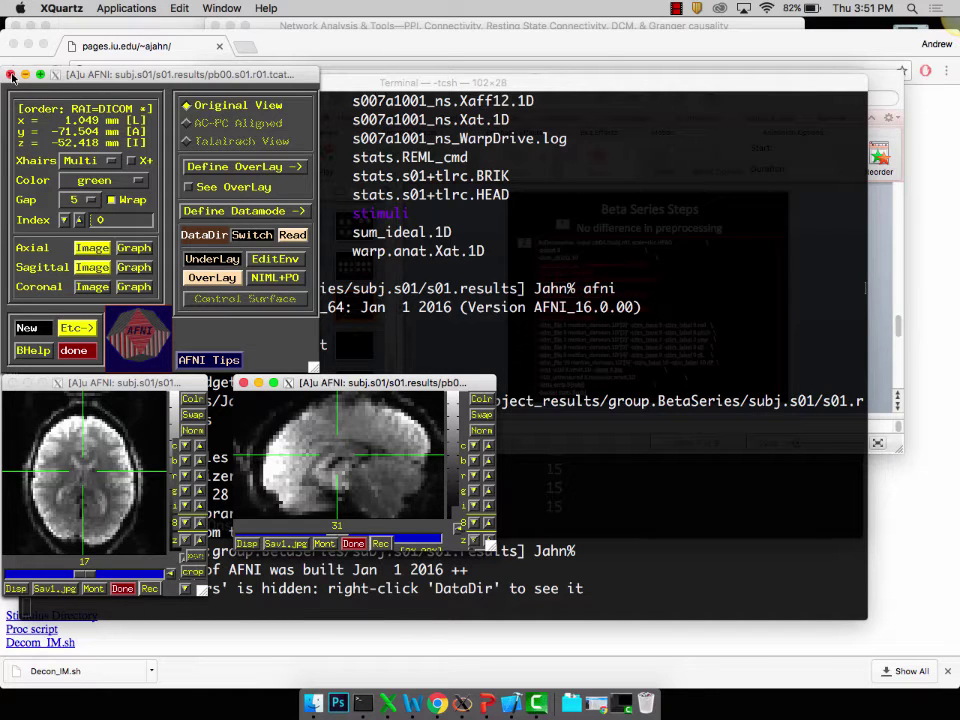
Make anat_w_skull_warped the AFNI underlay, switching the display to Talairach view.
click(212, 258)
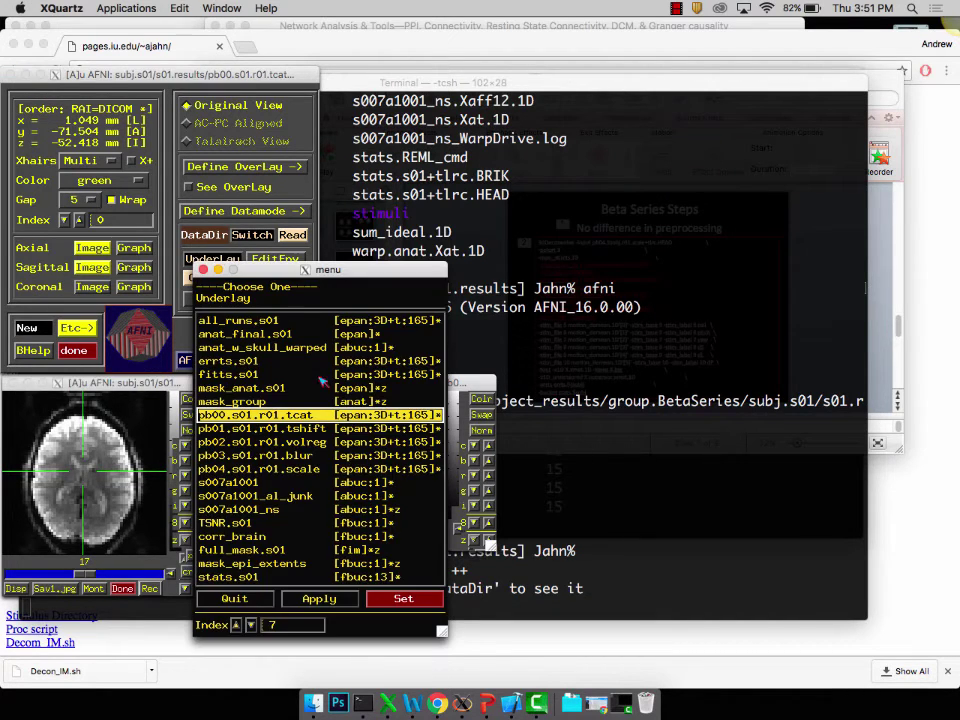
click(250, 347)
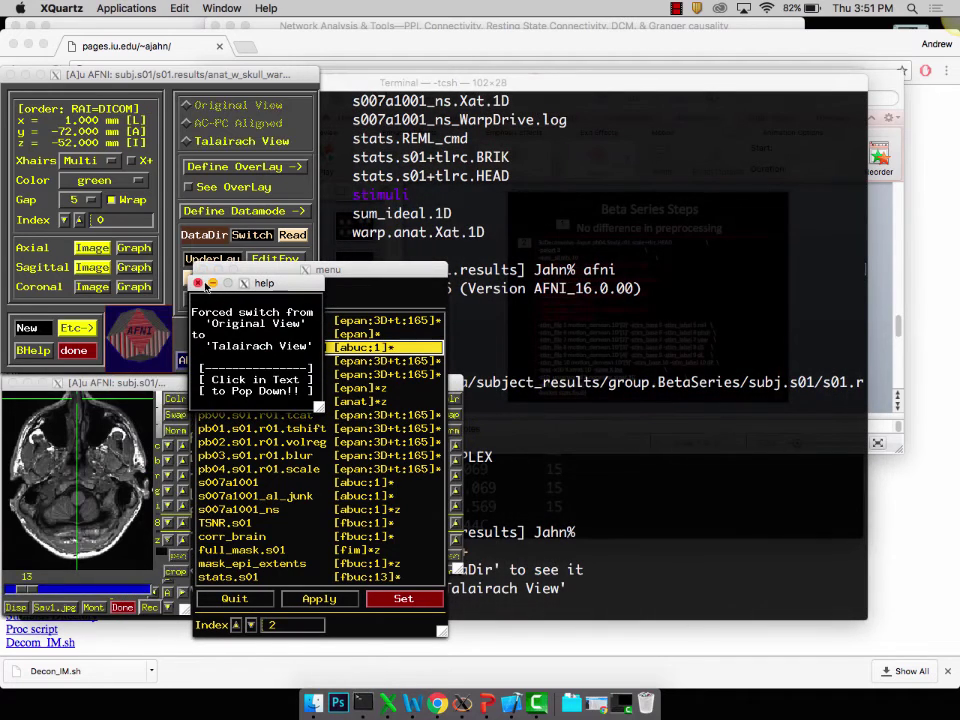
click(199, 284)
click(199, 269)
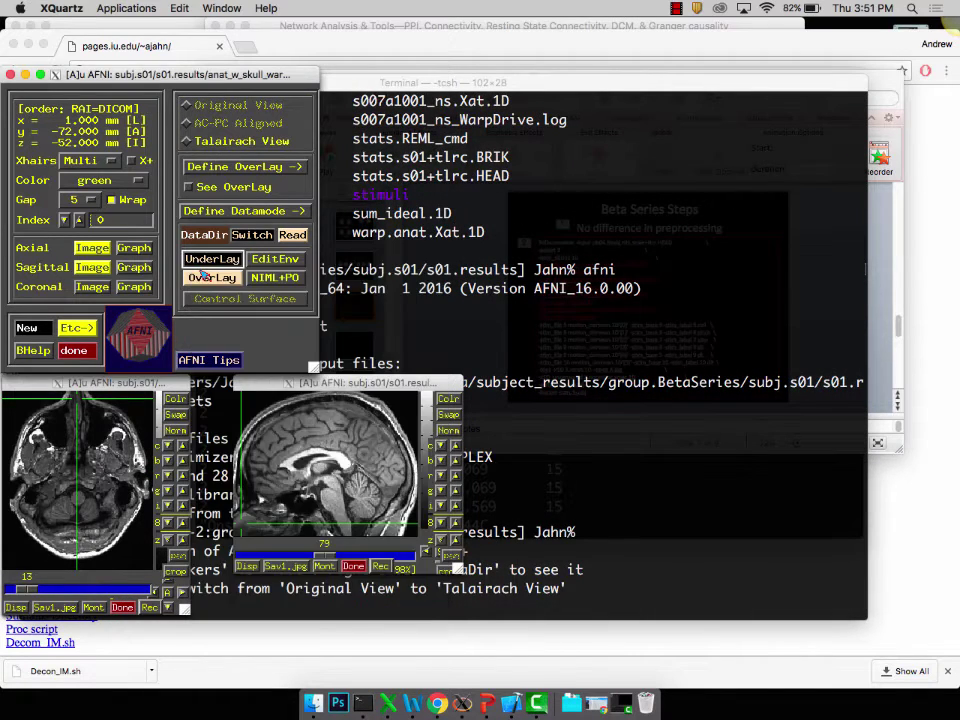
click(210, 277)
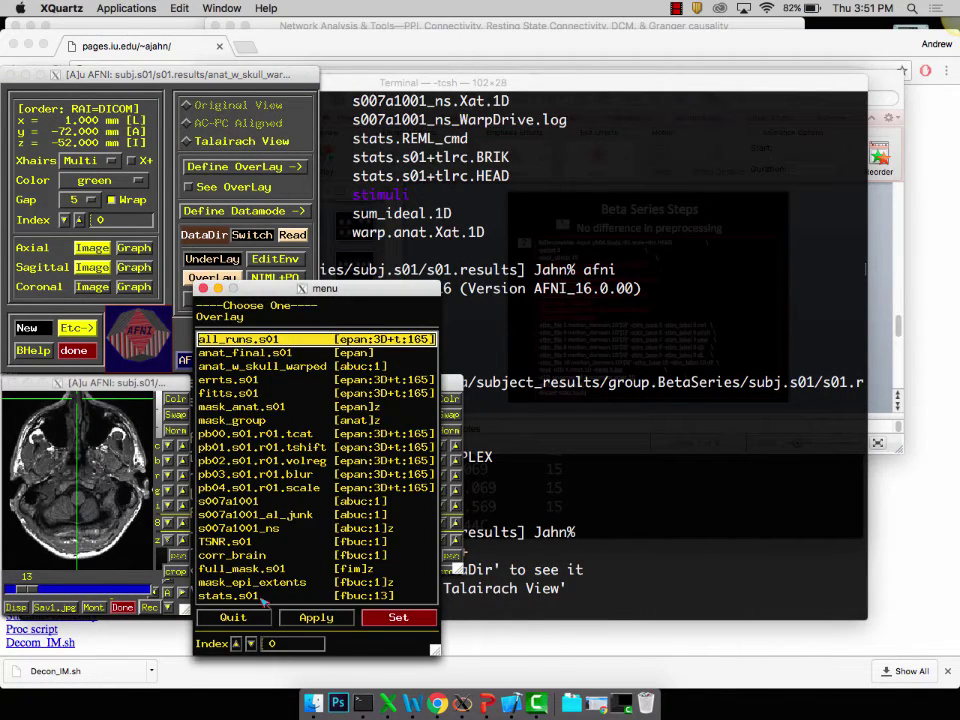
Overlay stats.s01 and display its #7 TapLeft#0_Coef sub-brick.
click(262, 596)
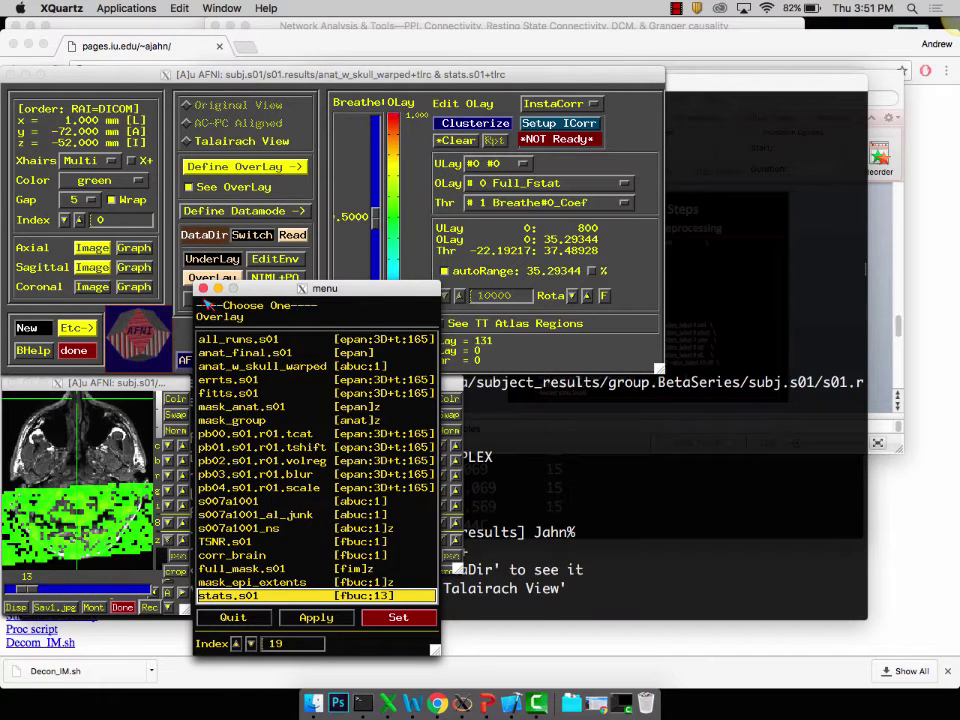
click(203, 288)
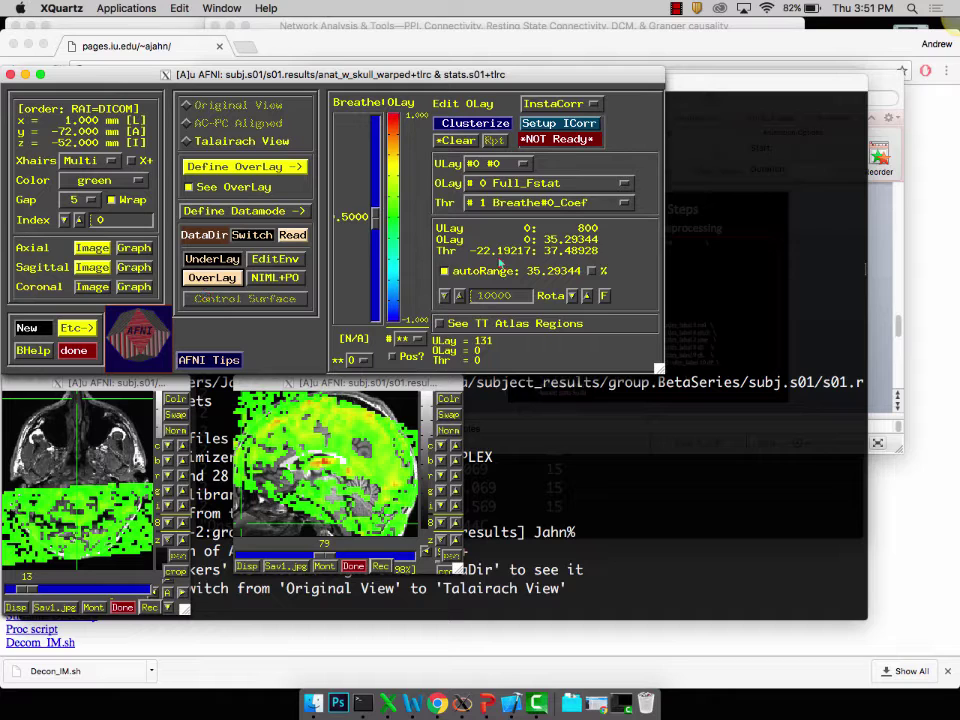
click(560, 184)
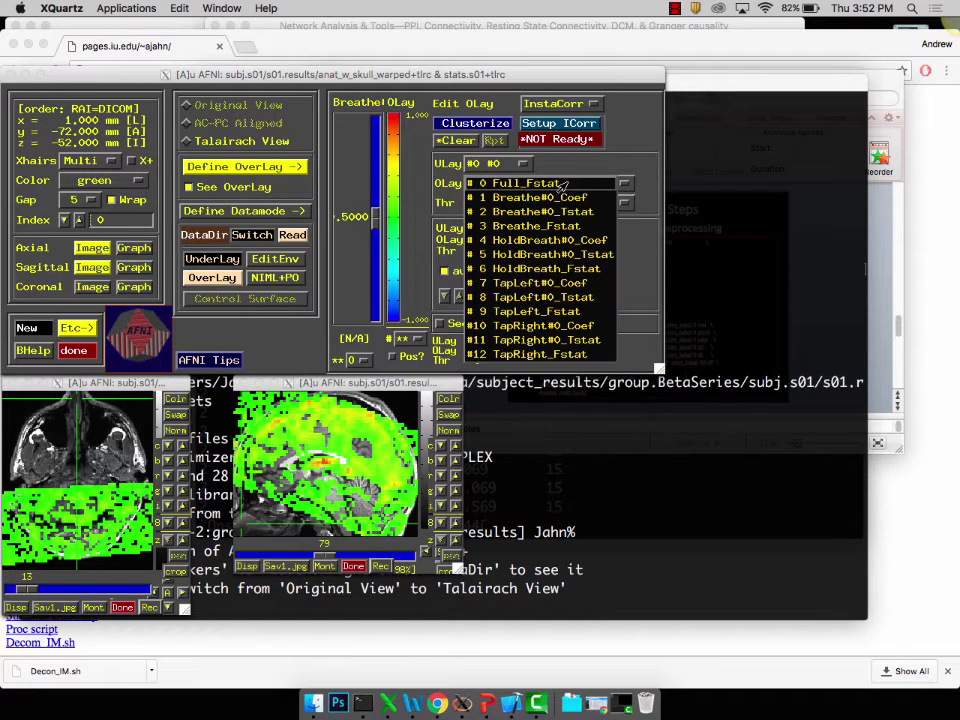
click(532, 282)
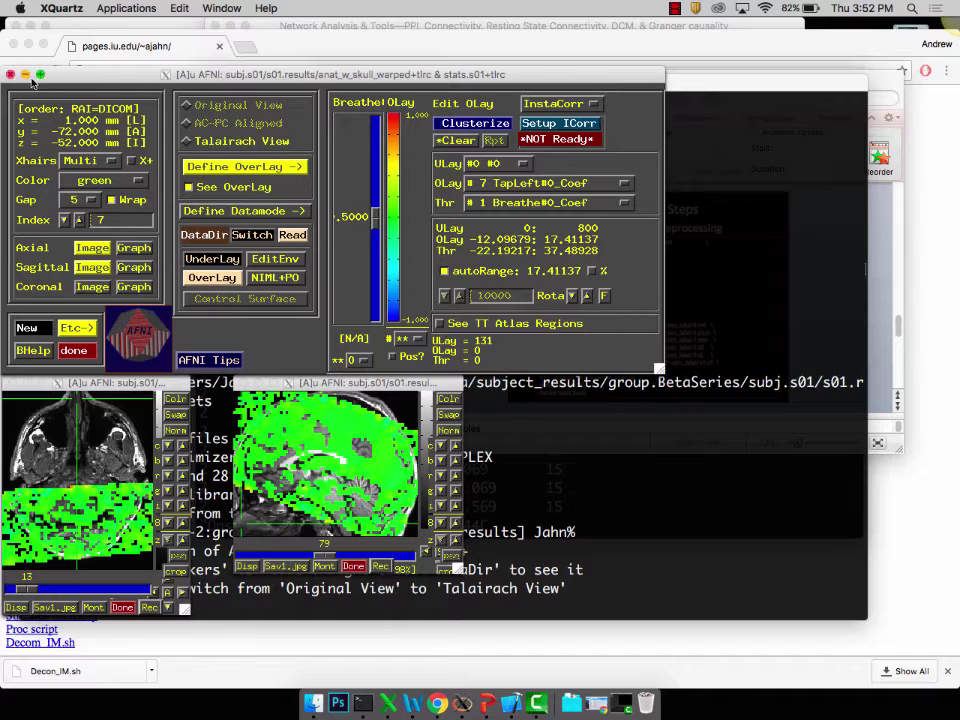
click(540, 202)
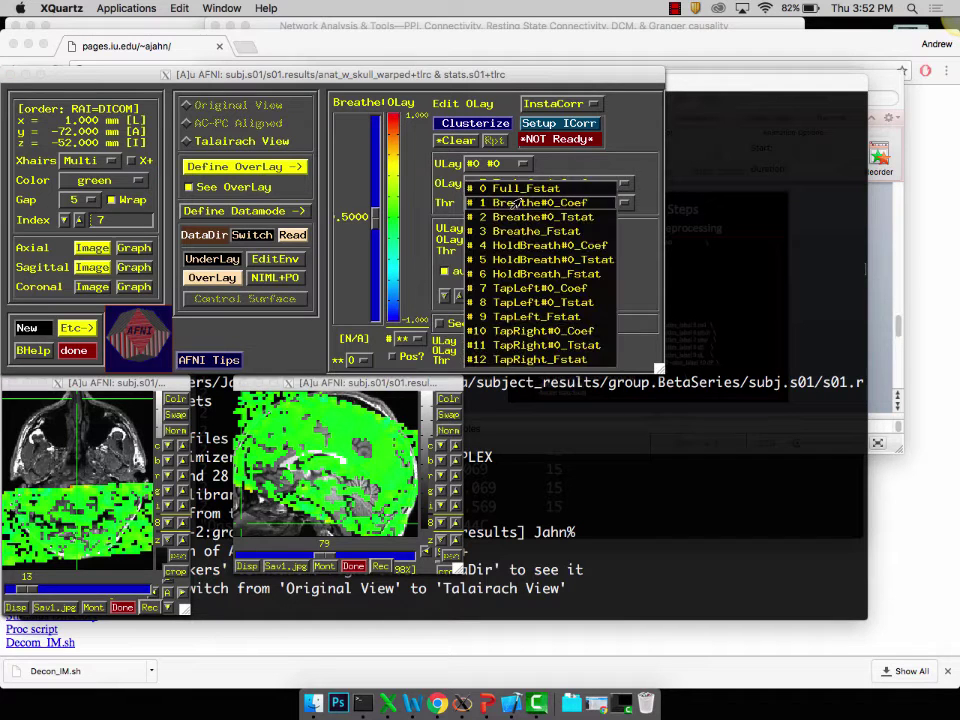
Threshold on TapLeft#0_Tstat, show only positive values and fix the colour range at 2.
click(540, 302)
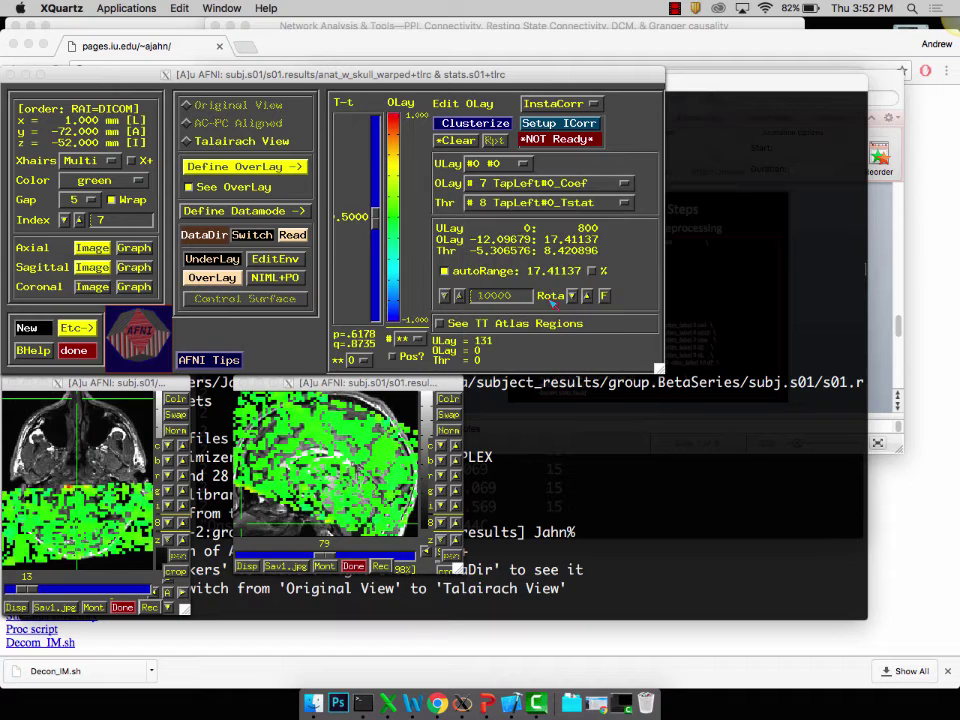
click(130, 466)
click(274, 508)
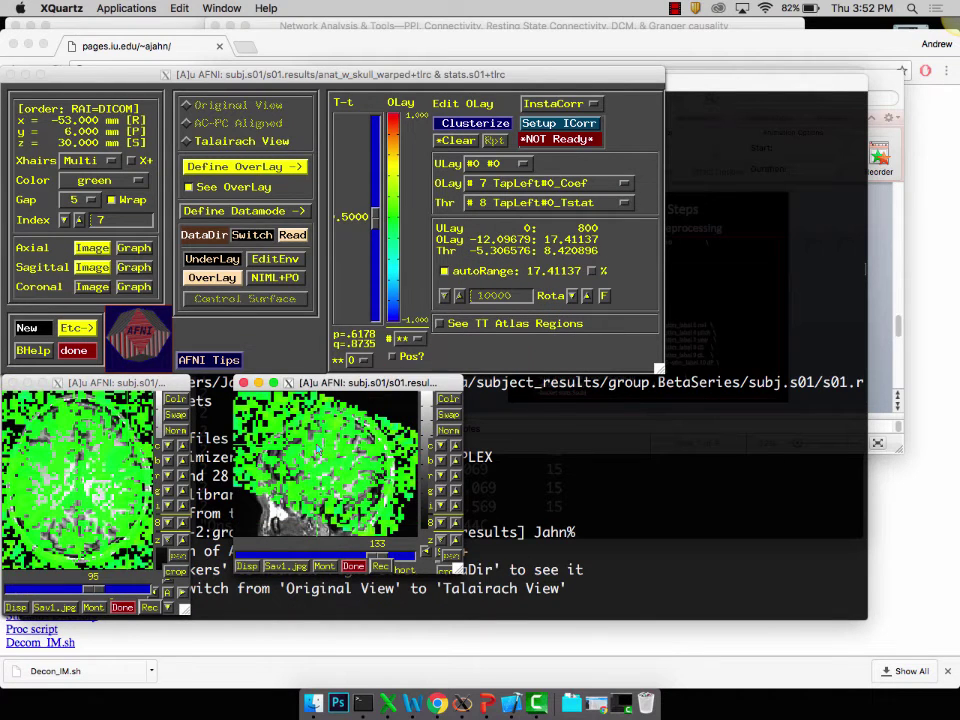
click(400, 358)
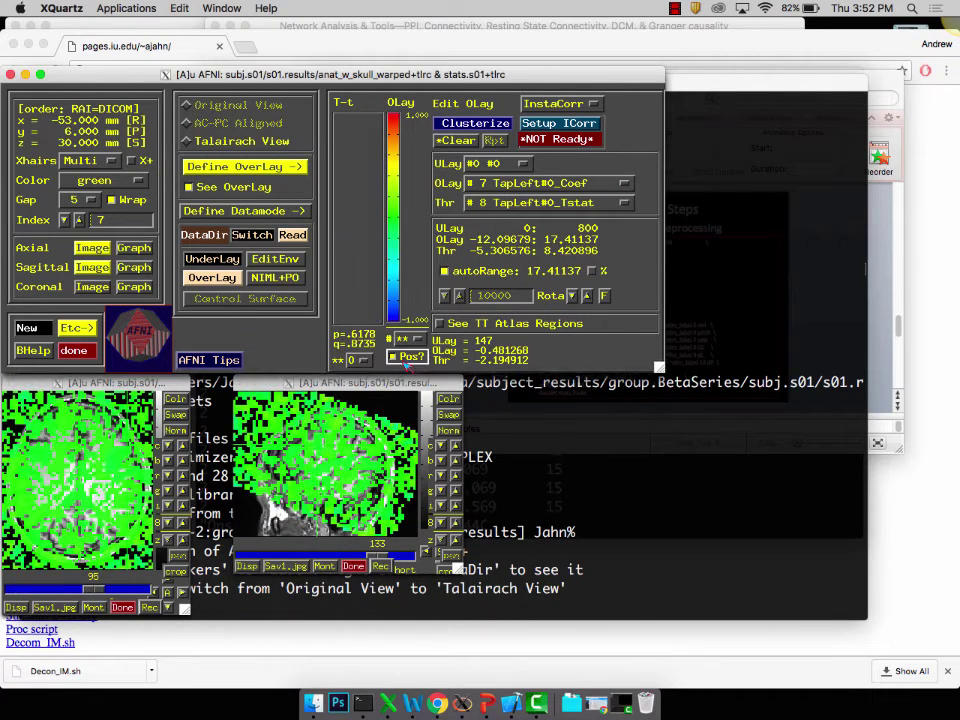
click(444, 271)
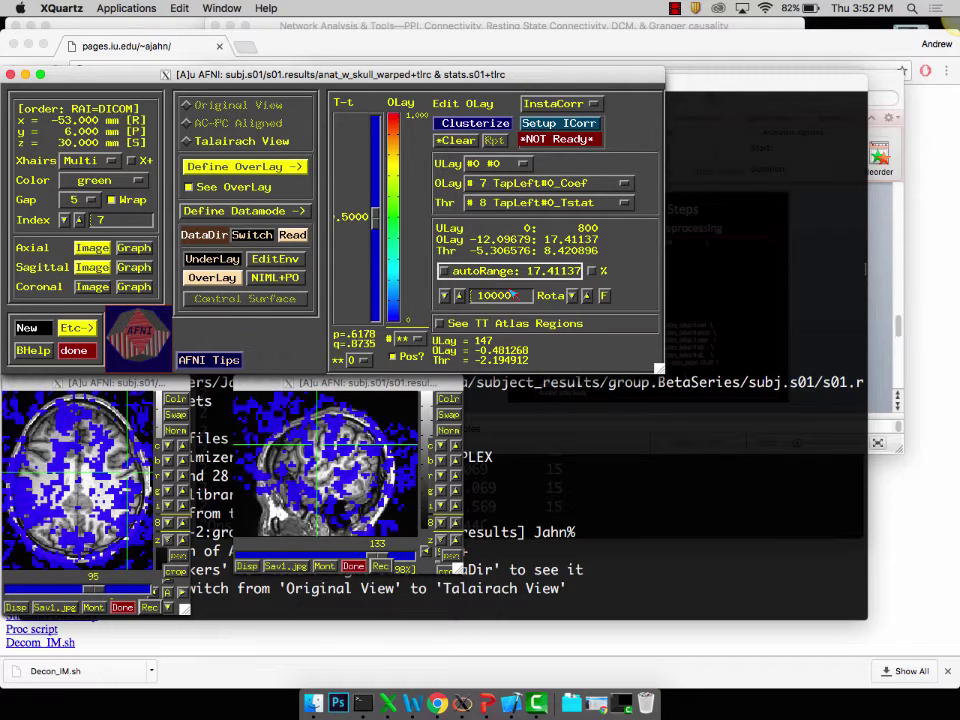
text(2)
key(Return)
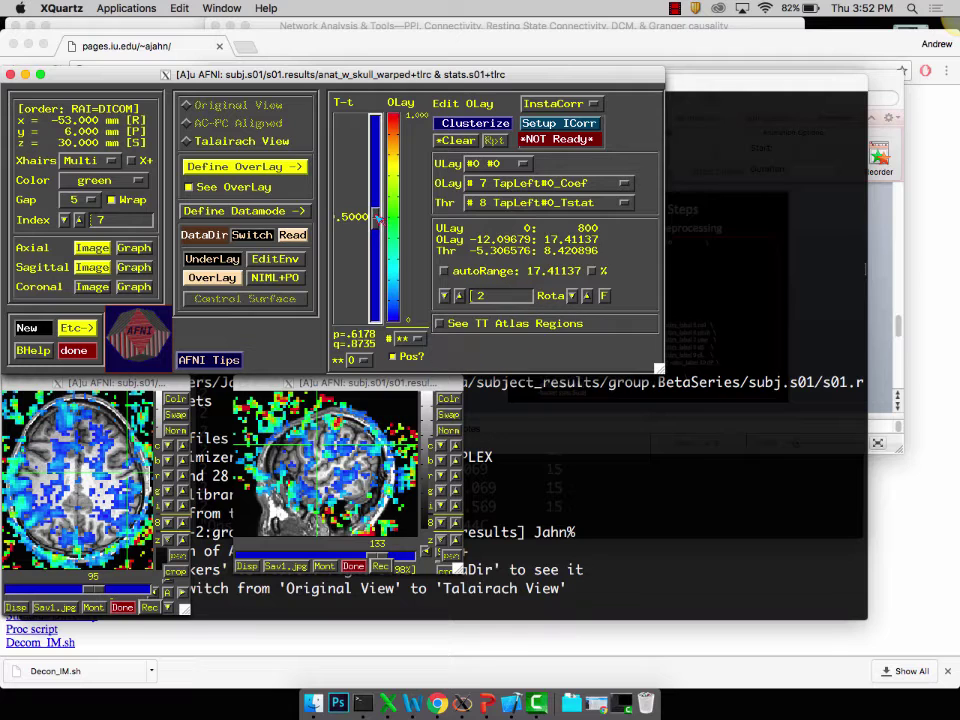
Set the threshold to p = 0.01 and inspect the remaining clusters on the slices.
right_click(365, 334)
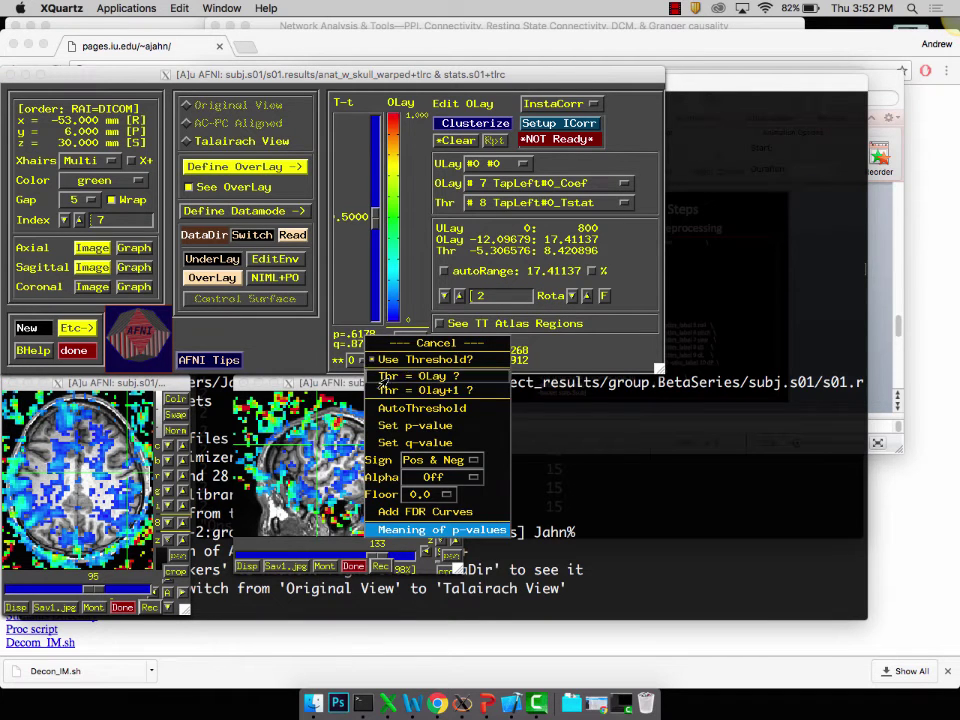
click(397, 424)
text(0.01)
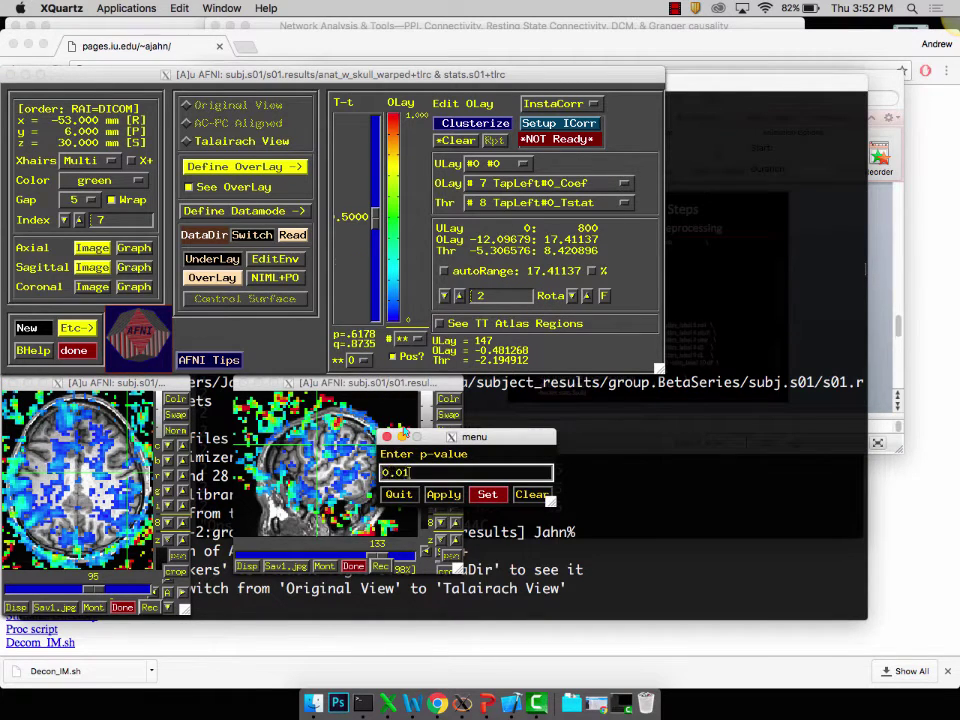
key(Return)
click(387, 437)
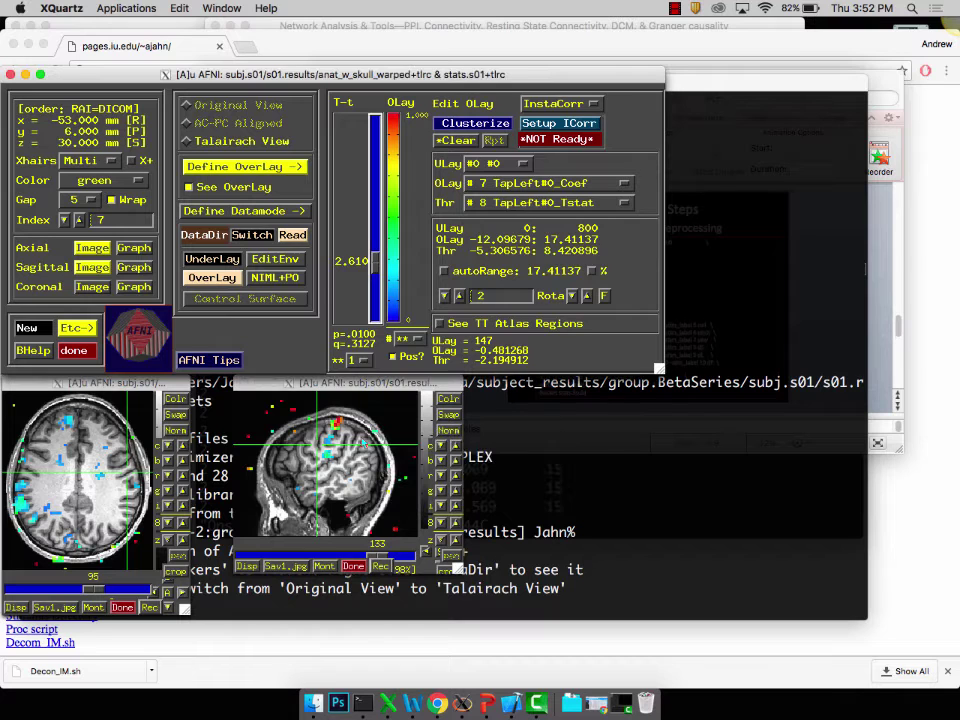
click(337, 421)
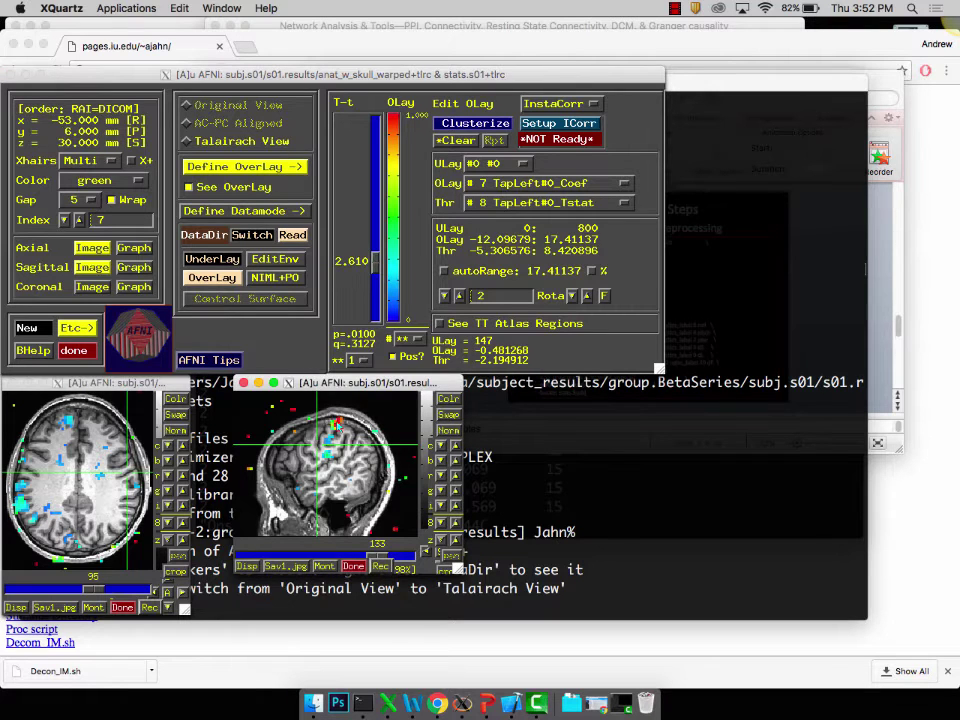
click(120, 489)
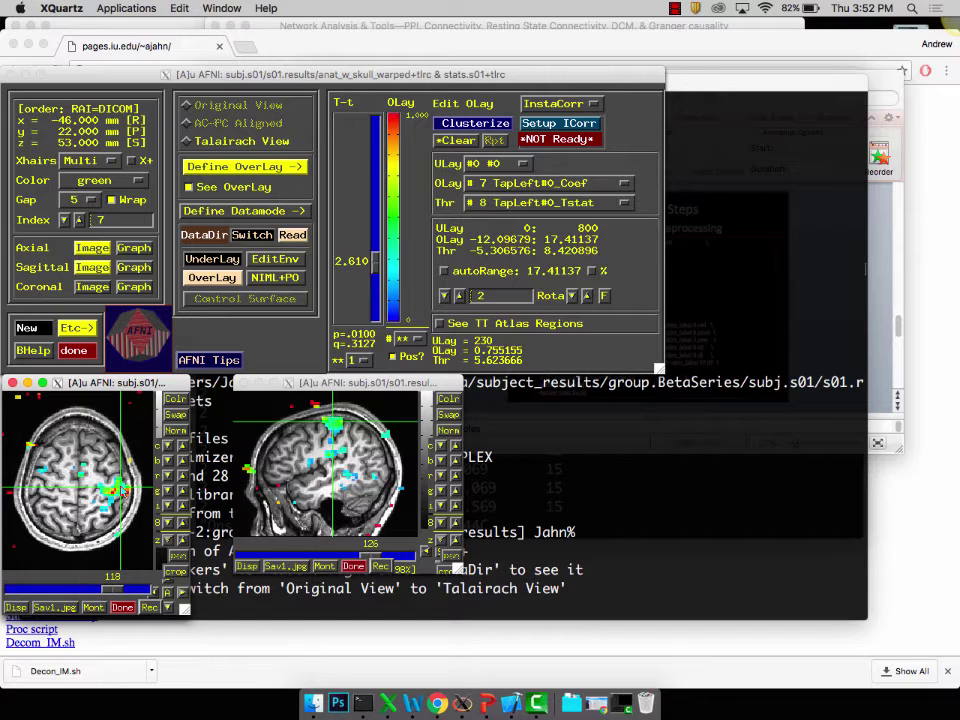
Quit AFNI and list the files in the s01.results folder.
click(10, 74)
key(Return)
text(ls)
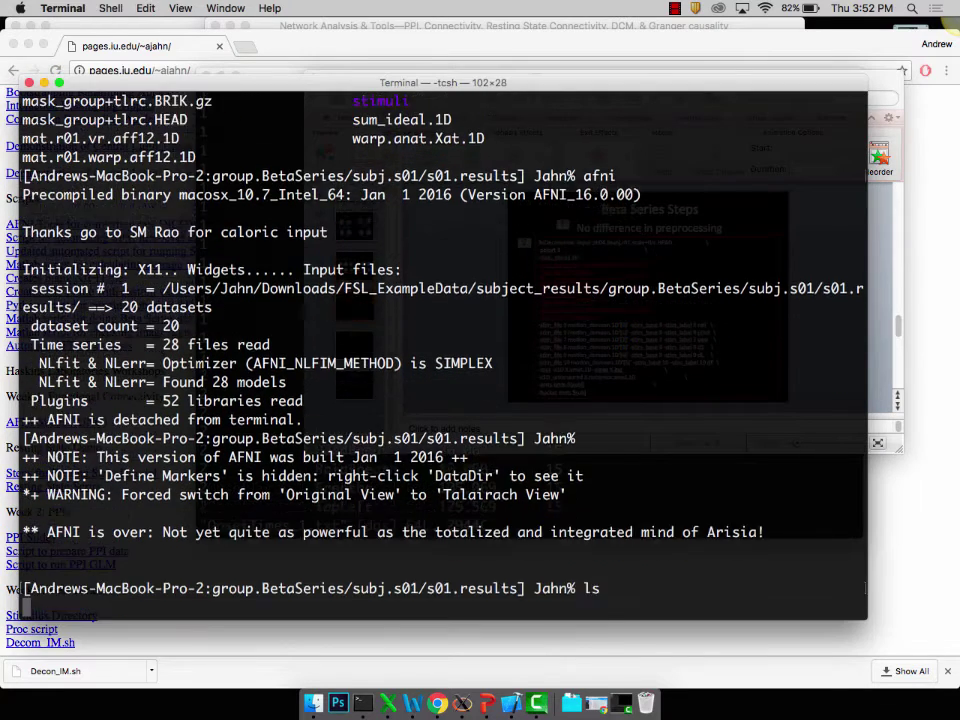
key(Return)
Copy ../../../../Decon_IM.sh into s01.results, then enter aiv X.jpg to view the design matrix.
text(cp ../../)
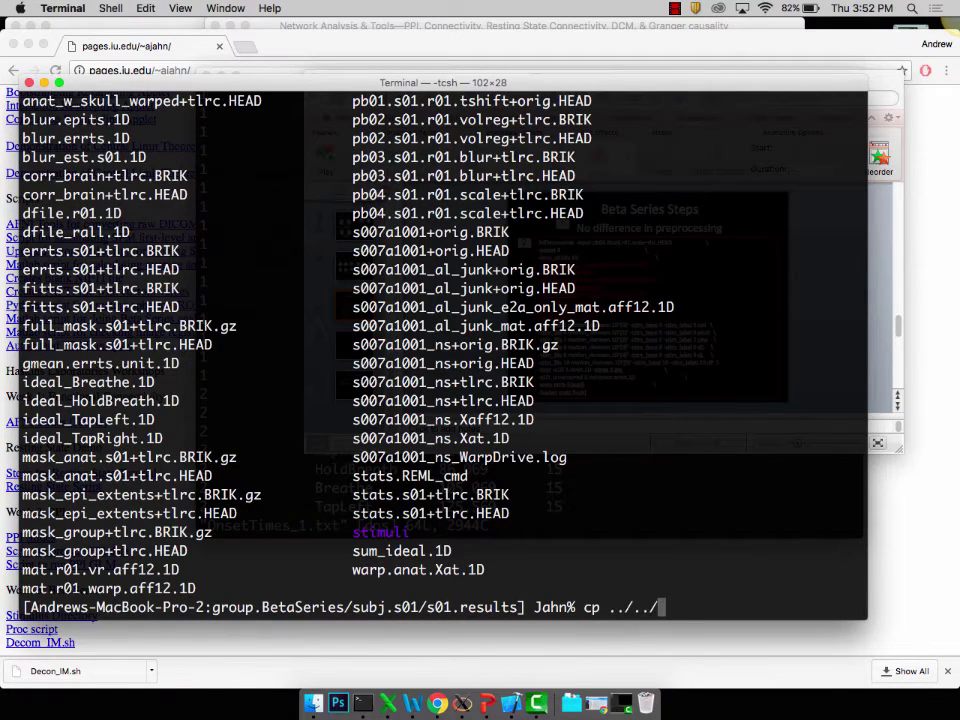
text(../..)
text(/De)
key(Tab)
text(I)
key(Tab)
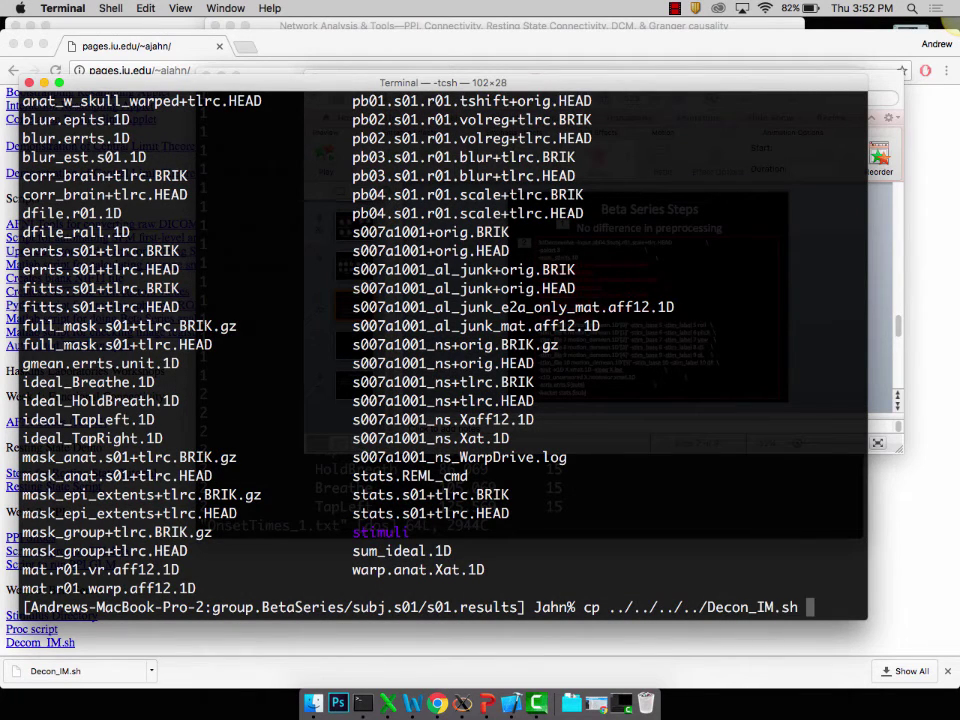
text(.)
key(Return)
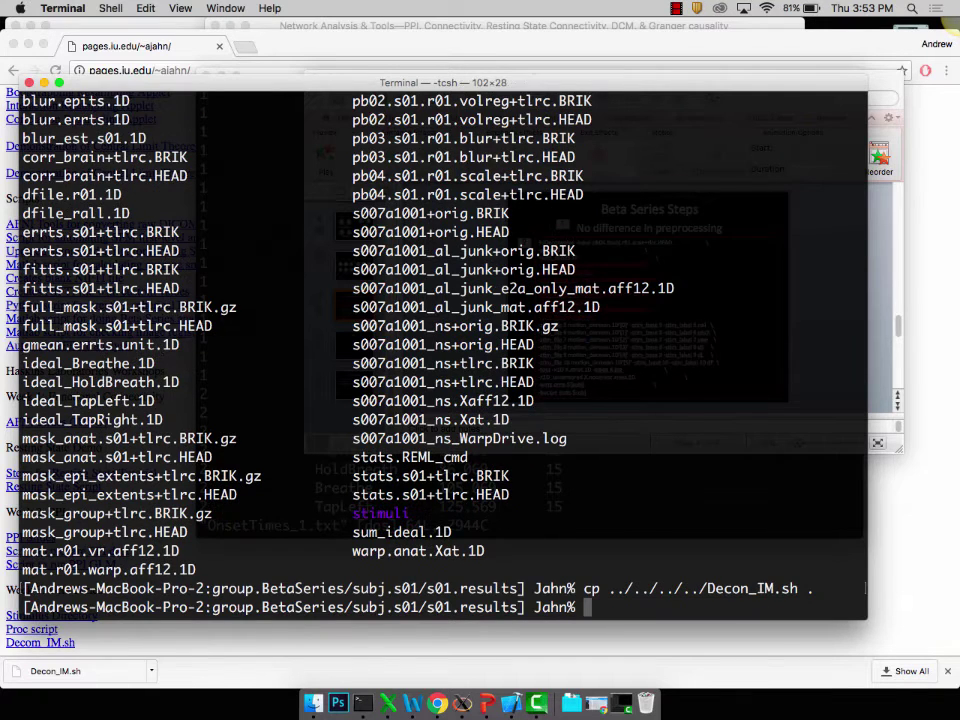
text(aiv X.jpg)
key(Return)
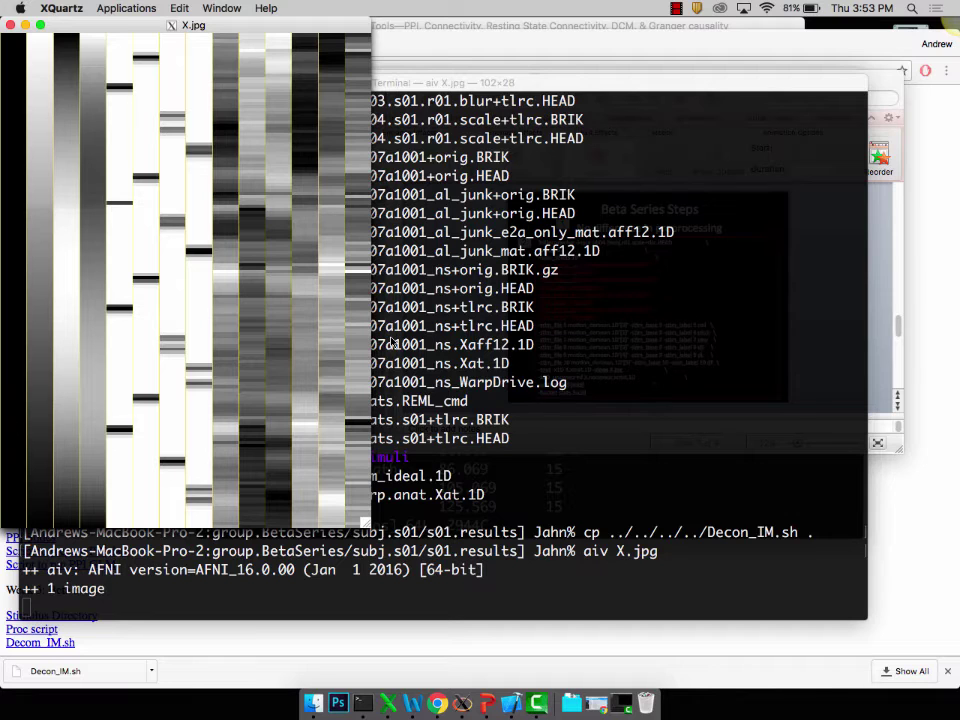
click(11, 26)
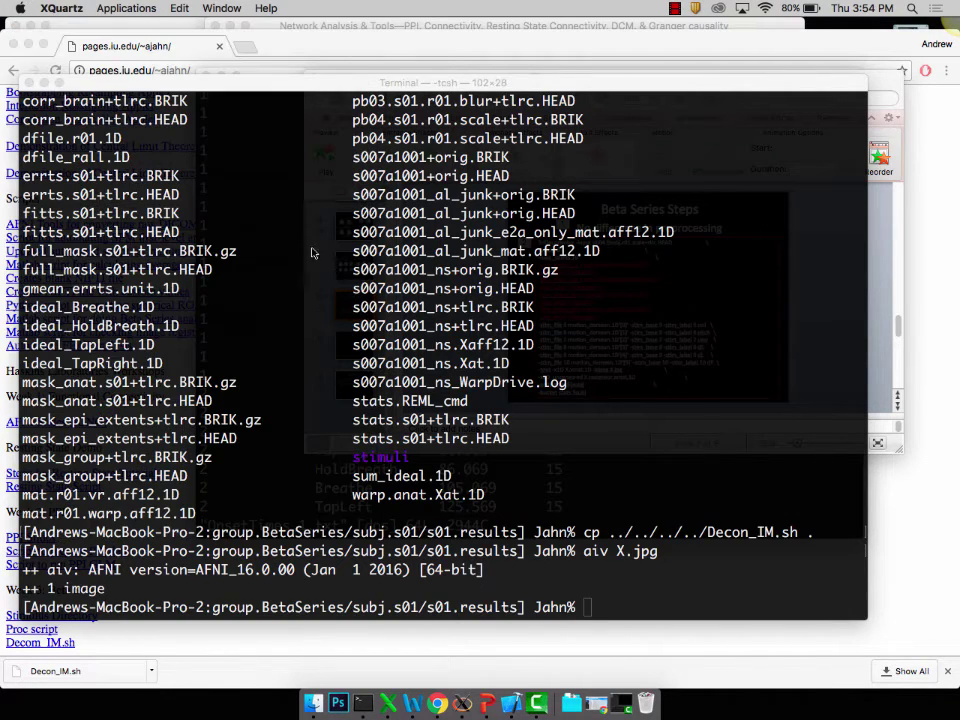
Run tcsh Decon_IM.sh and page back through the 3dDeconvolve output.
click(415, 335)
text(tcsh Decon_IM.sh)
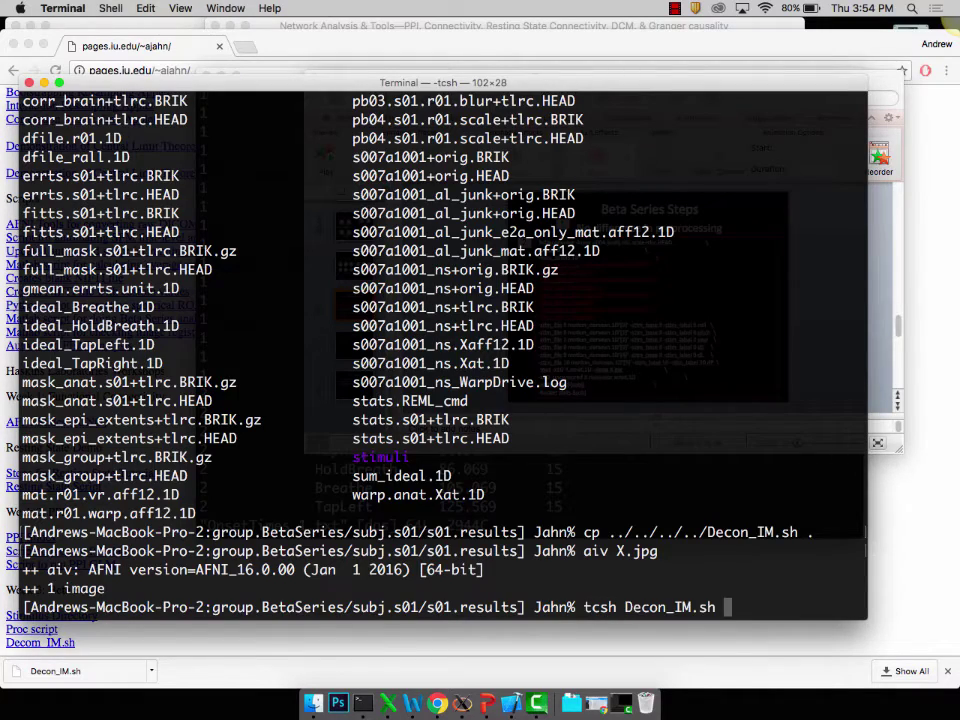
key(Return)
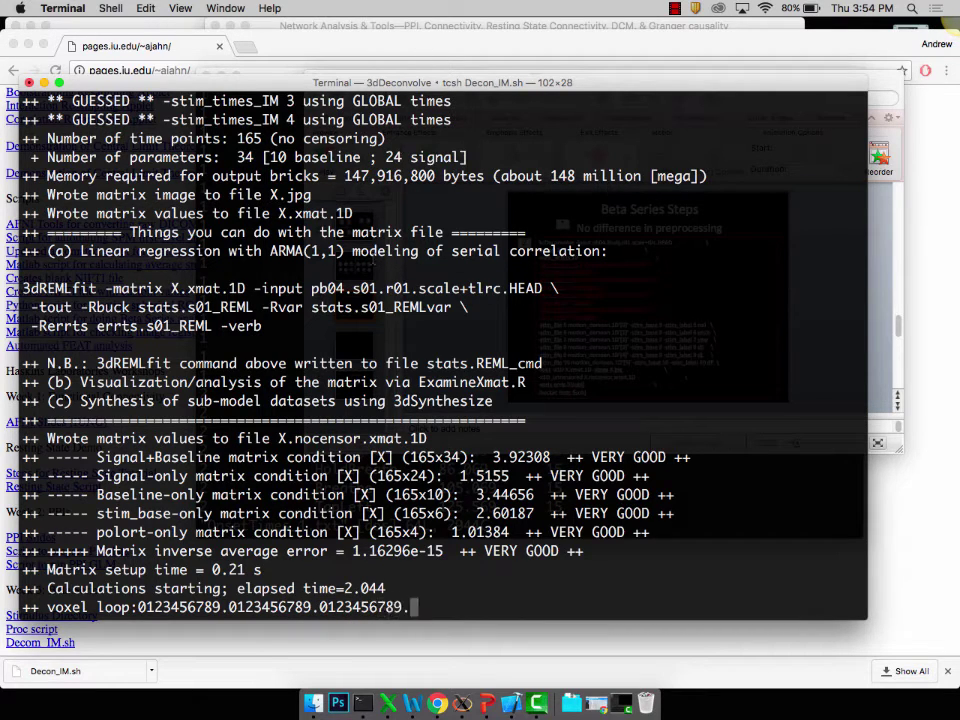
key(Page_Up)
scroll(445, 350, down, 1)
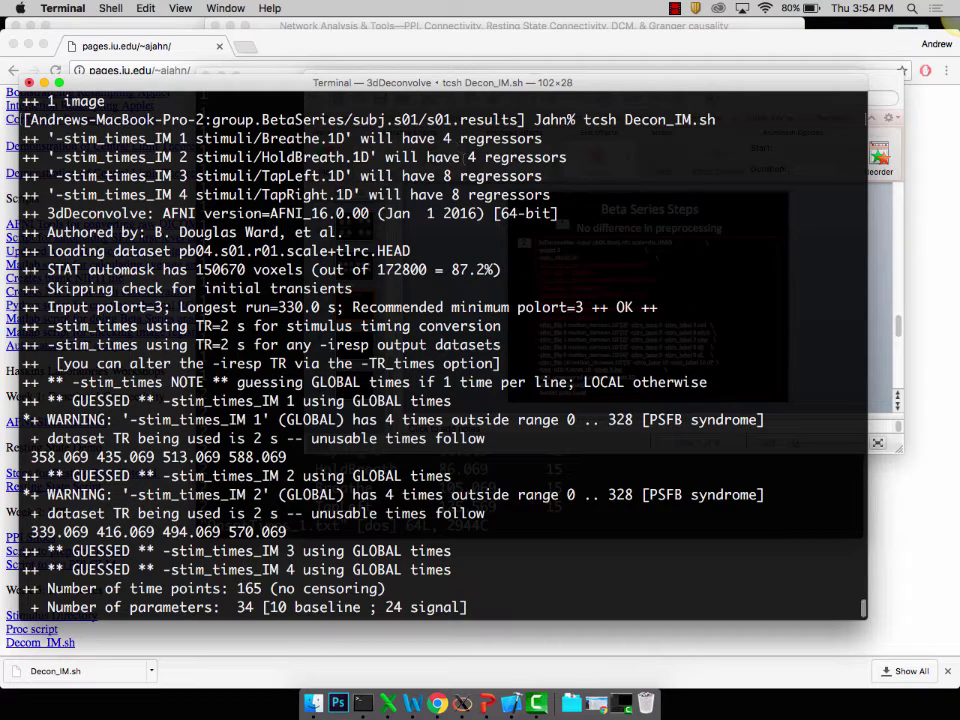
scroll(456, 138, down, 1)
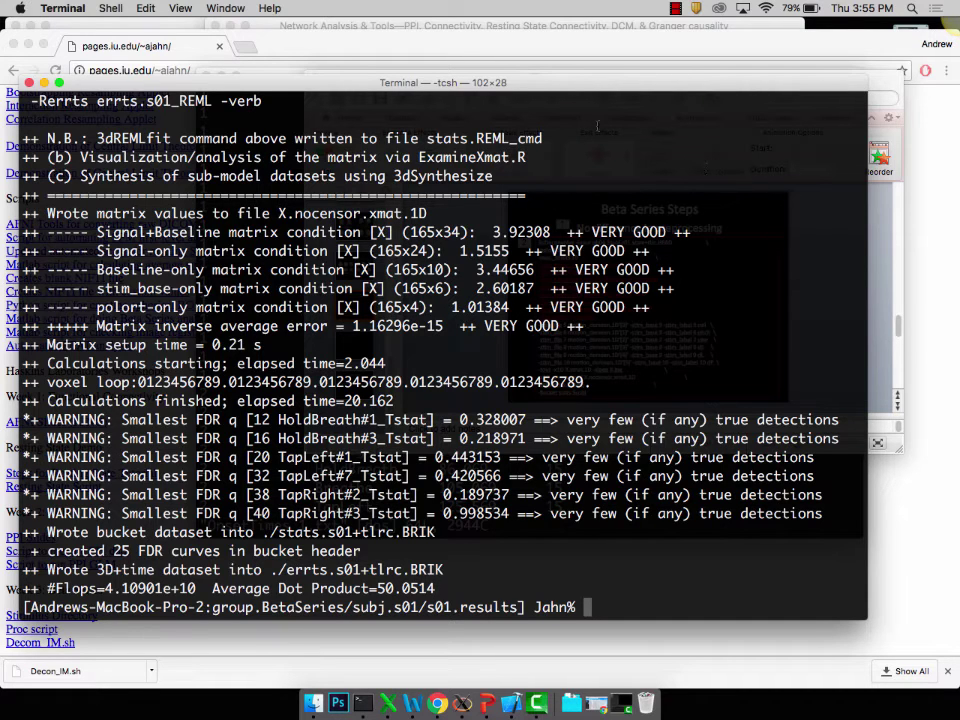
Enter aiv X.jpg at the prompt to view the design matrix image.
text(aiv X.jpg)
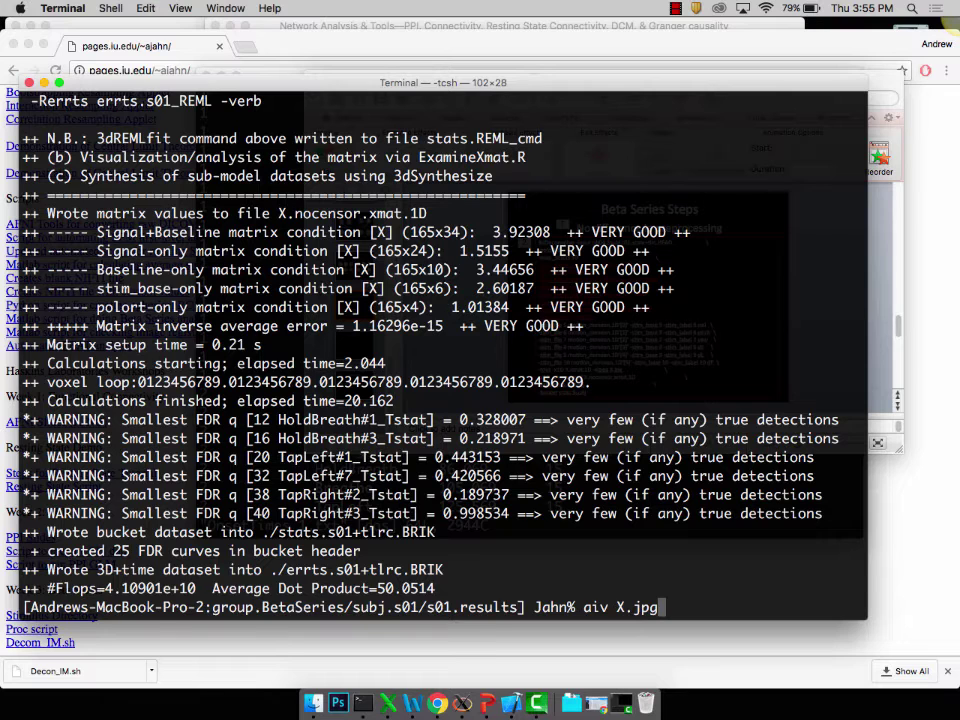
key(Return)
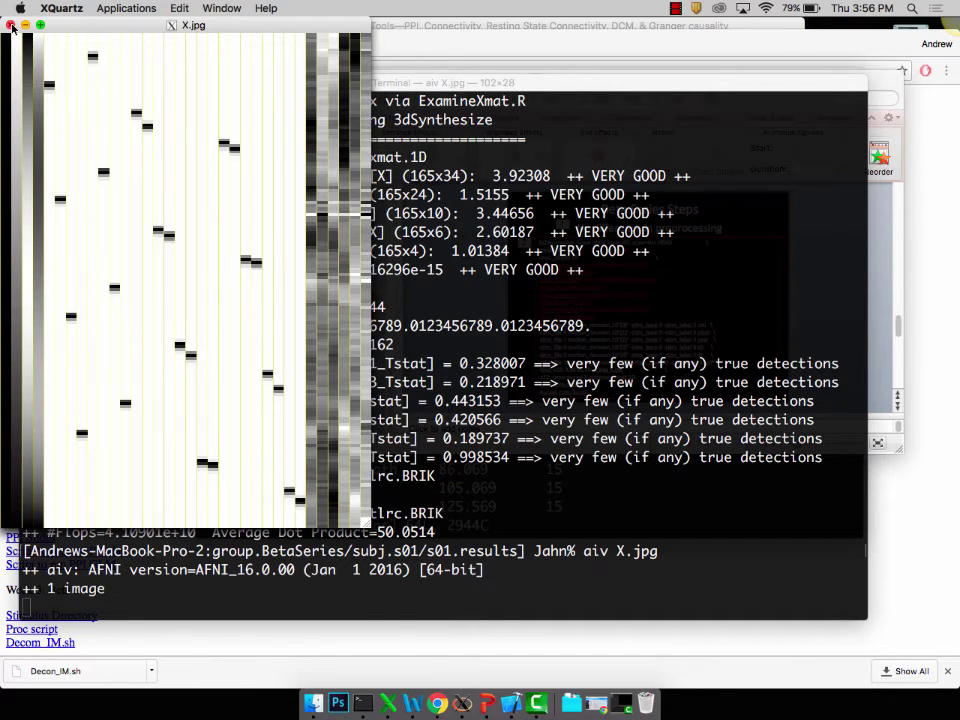
click(11, 25)
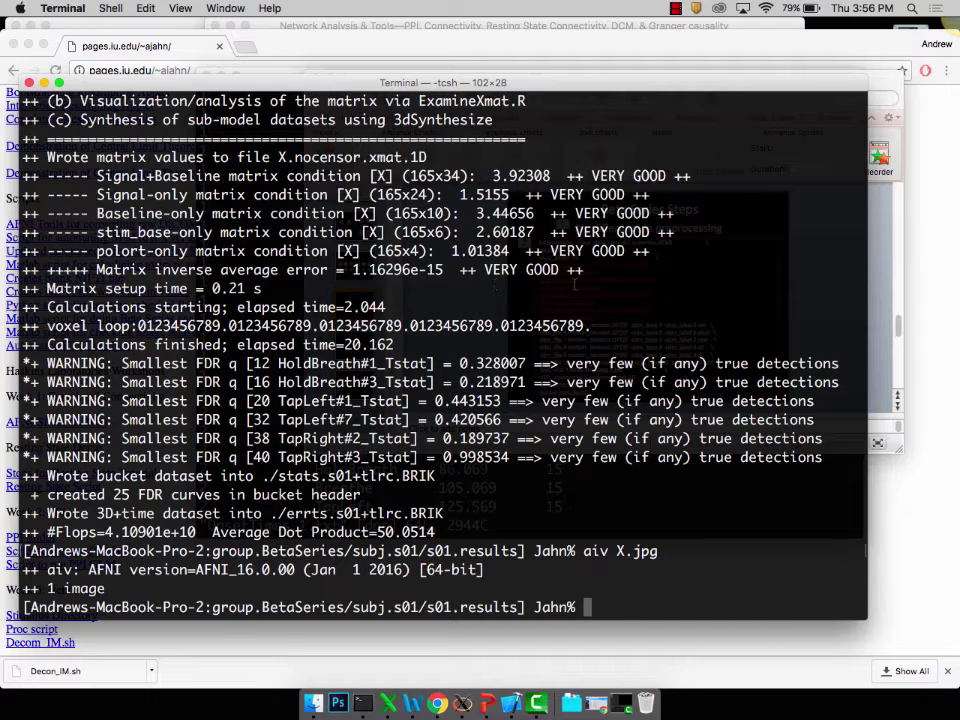
Rerun aiv X.jpg from the command history to show the per-trial design matrix.
key(Up)
key(Return)
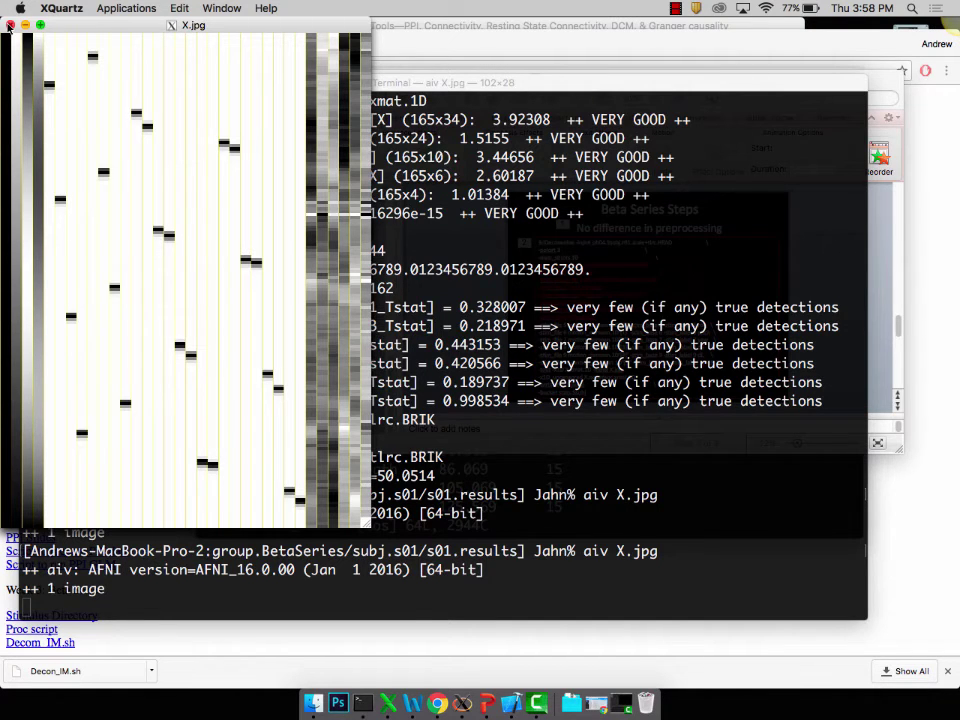
Close the design matrix image and review the s01.results file listing from ls.
click(9, 25)
key(Return)
text(ls)
key(Return)
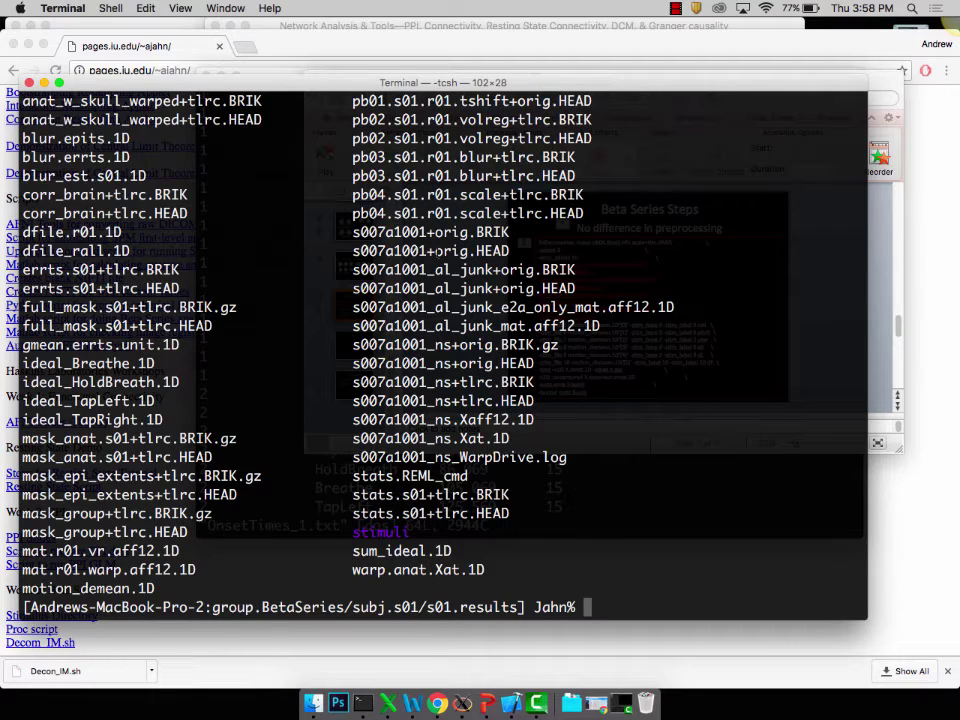
scroll(648, 458, up, 2)
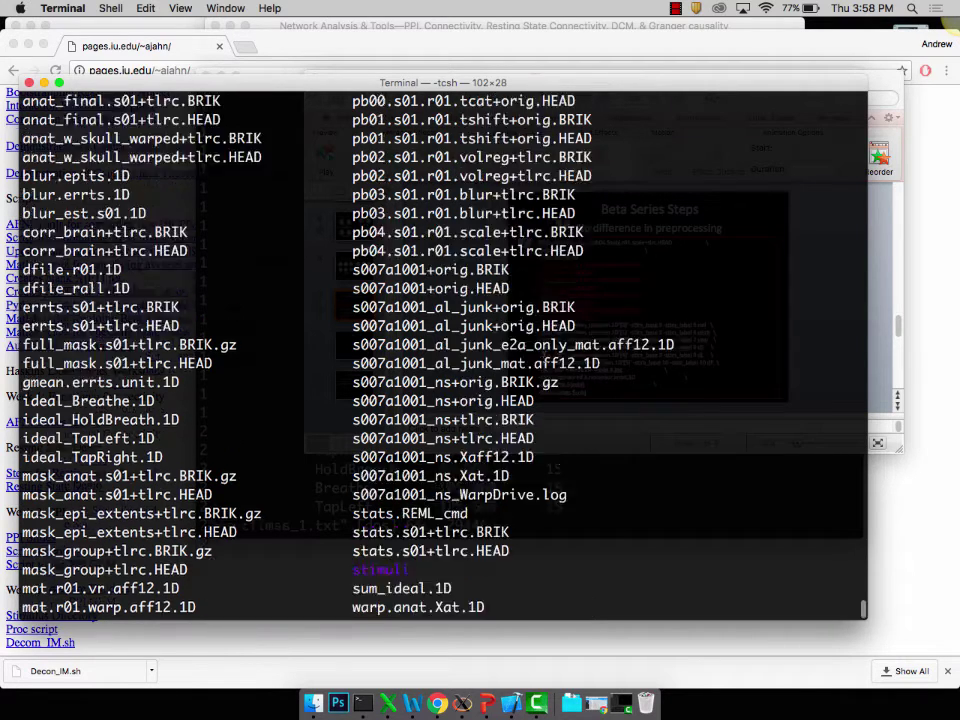
scroll(543, 357, up, 8)
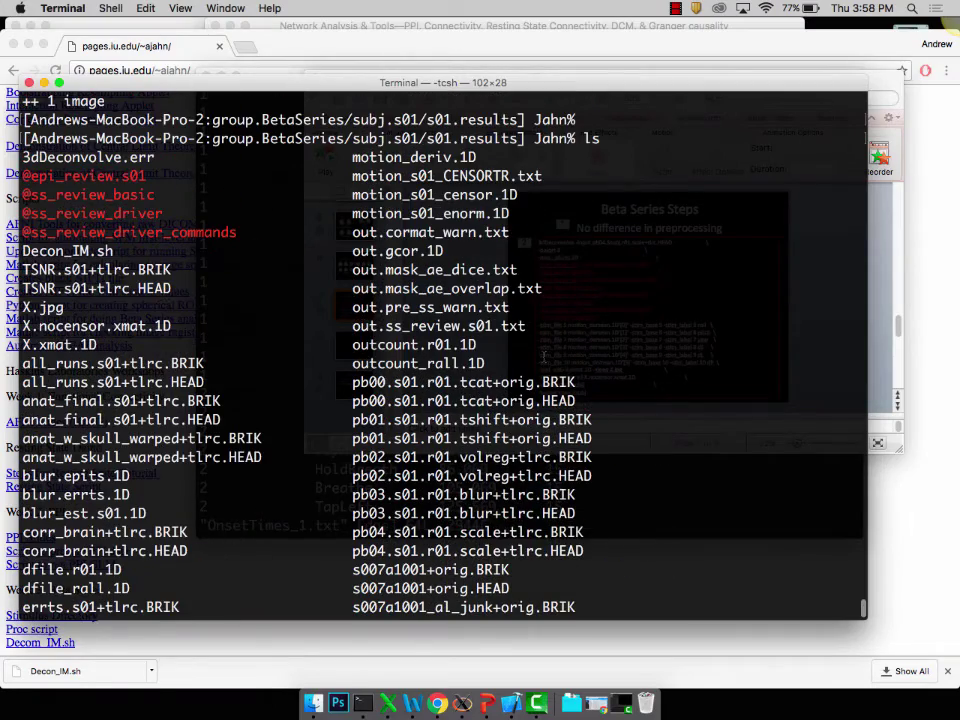
Launch AFNI and make anat_w_skull_warped the underlay in Talairach view.
text(afni)
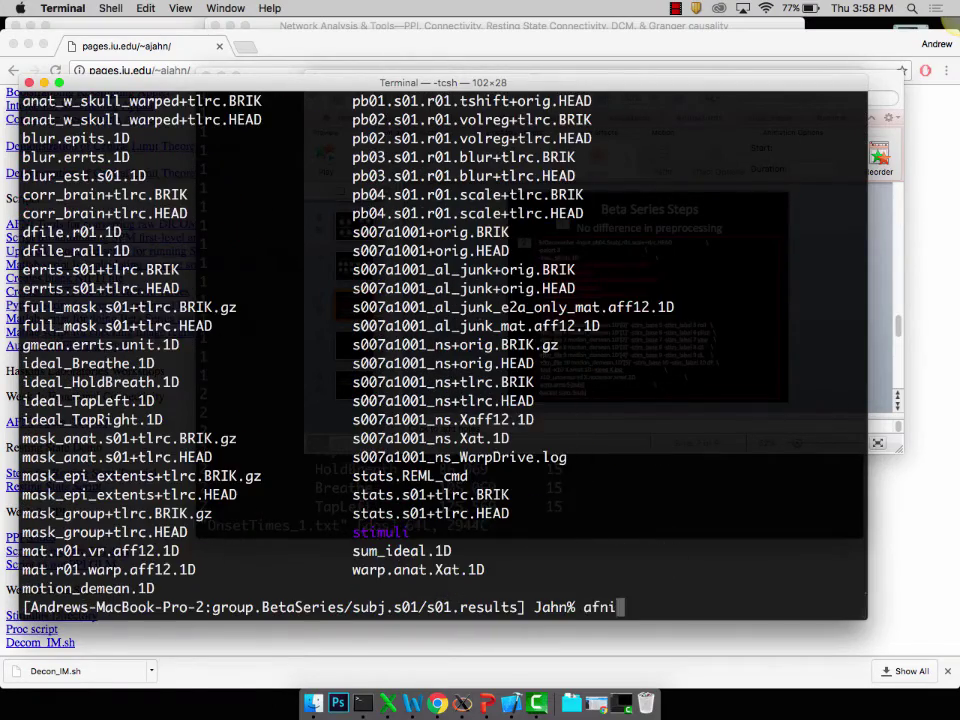
key(Return)
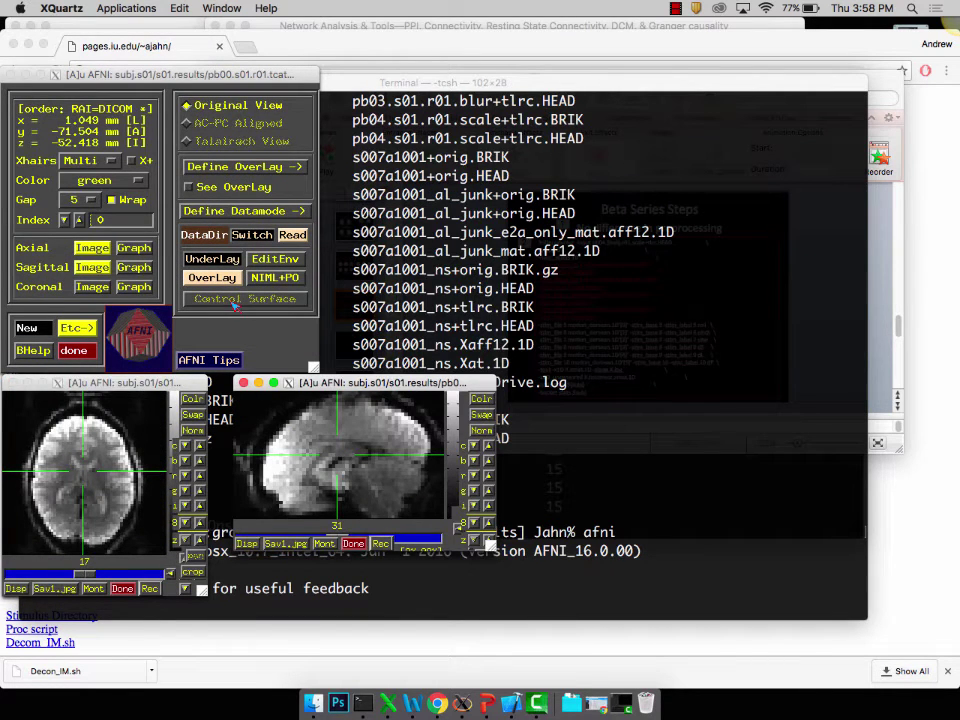
click(214, 261)
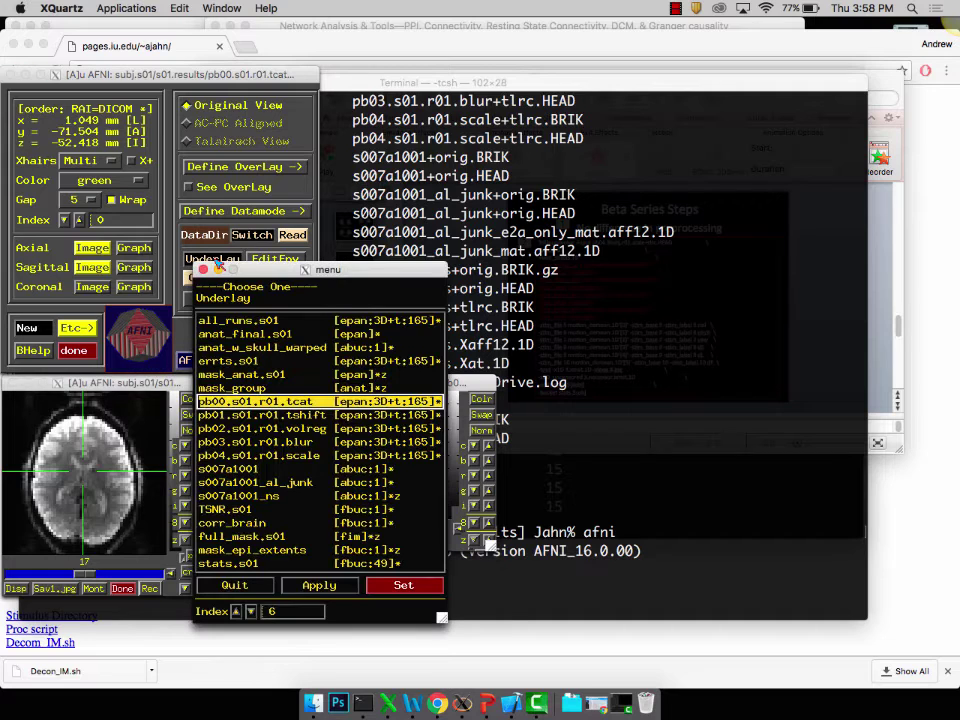
key(Up)
key(Up)
key(Up)
key(Up)
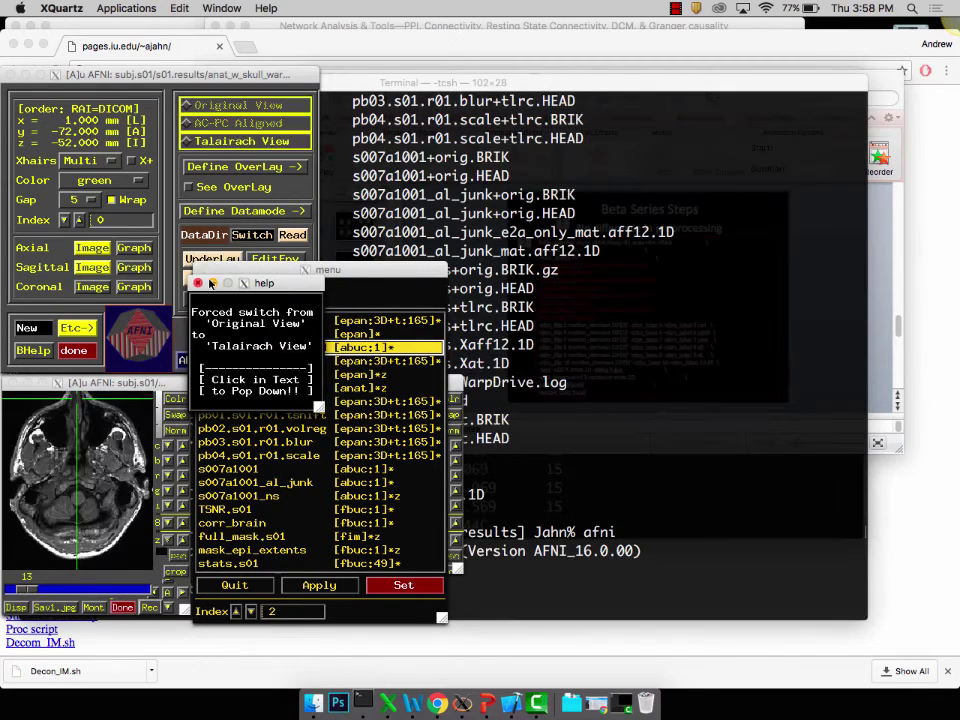
click(200, 282)
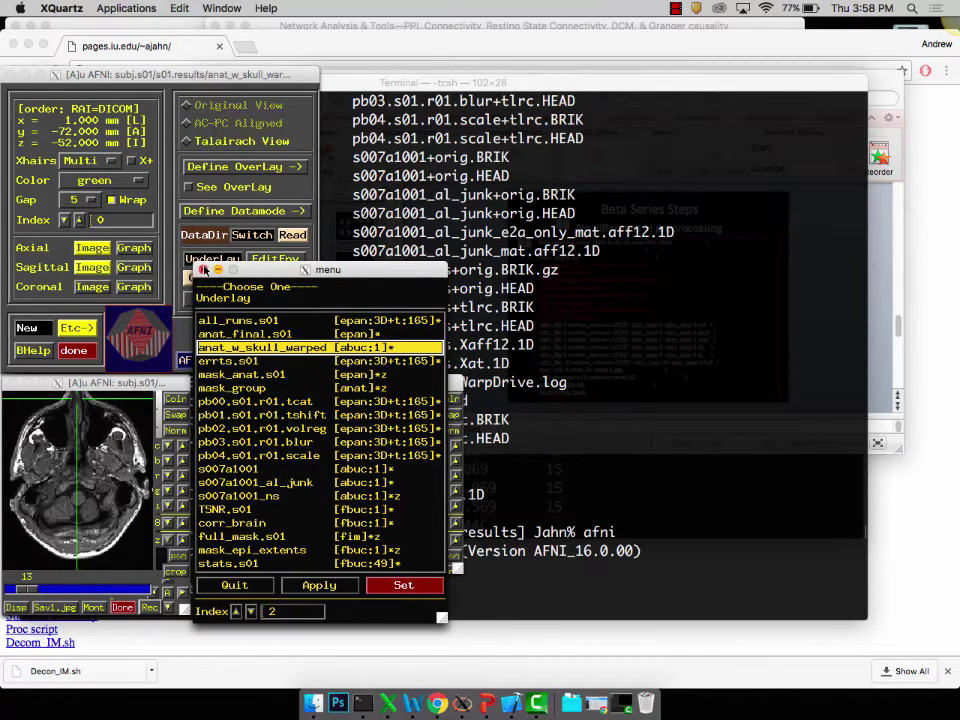
click(203, 270)
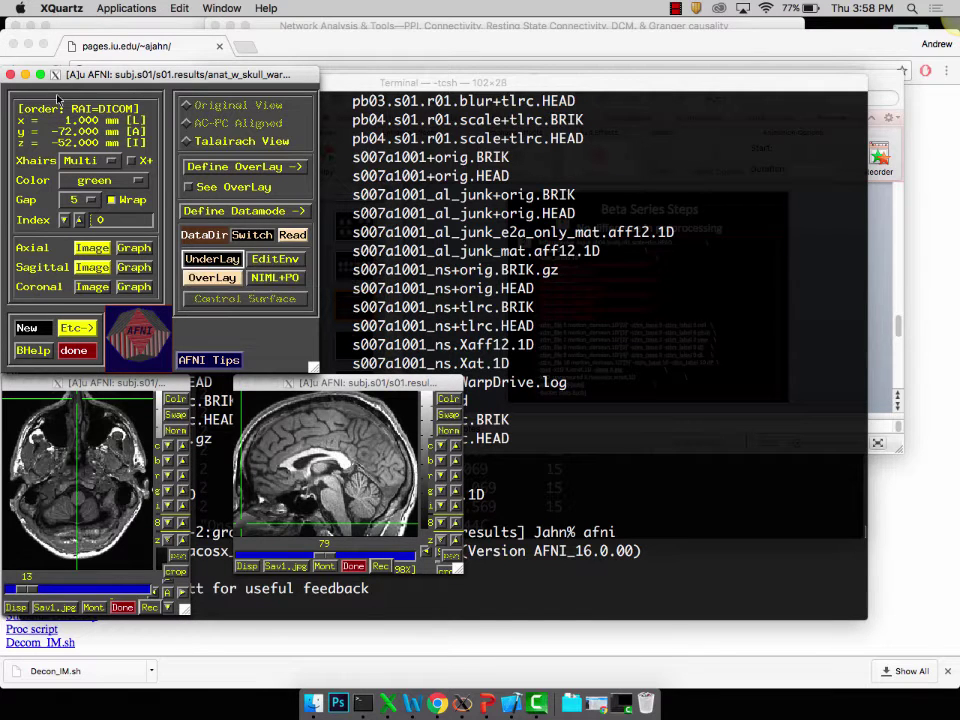
Quit AFNI and open Decon_IM.sh in vi.
click(10, 75)
click(210, 189)
text(vi Decon_IM.sh)
key(Return)
Delete the _IM suffix from the four stimulus timing lines so they become plain GAM regressors.
key(Down)
key(Down)
key(Down)
key(Down)
key(Down)
key(Down)
key(Down)
key(Down)
key(Down)
key(Down)
key(Down)
key(Down)
key(Down)
key(Down)
key(Right)
key(Right)
key(Right)
key(Right)
key(Right)
key(Right)
key(Right)
key(Right)
key(Right)
key(Right)
key(Right)
key(x)
key(x)
key(x)
key(Down)
key(x)
key(x)
key(x)
key(Down)
key(x)
key(x)
key(x)
key(Down)
key(Down)
key(x)
key(x)
key(x)
key(Down)
key(Down)
key(Down)
key(Down)
key(Down)
key(Down)
key(Down)
key(Down)
key(Down)
key(Down)
Below -stim_file 10, add -gltsym 'SYM: TapLeft -TapRight' labelled TapLeft-TapRight.
key(Up)
key(Up)
key(Up)
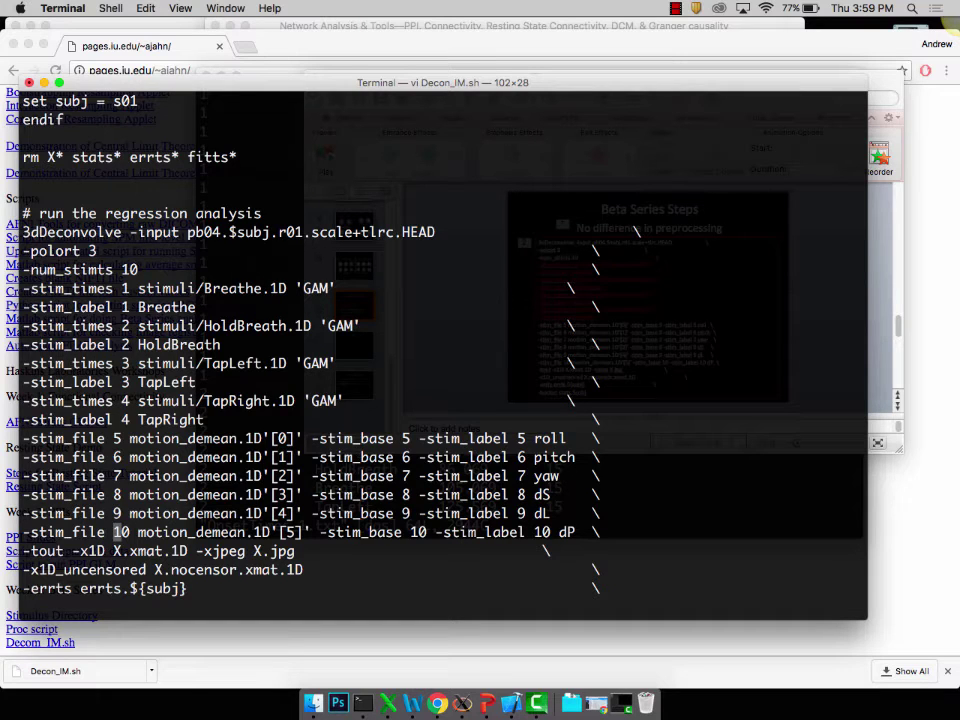
key(Up)
key(Down)
key(o)
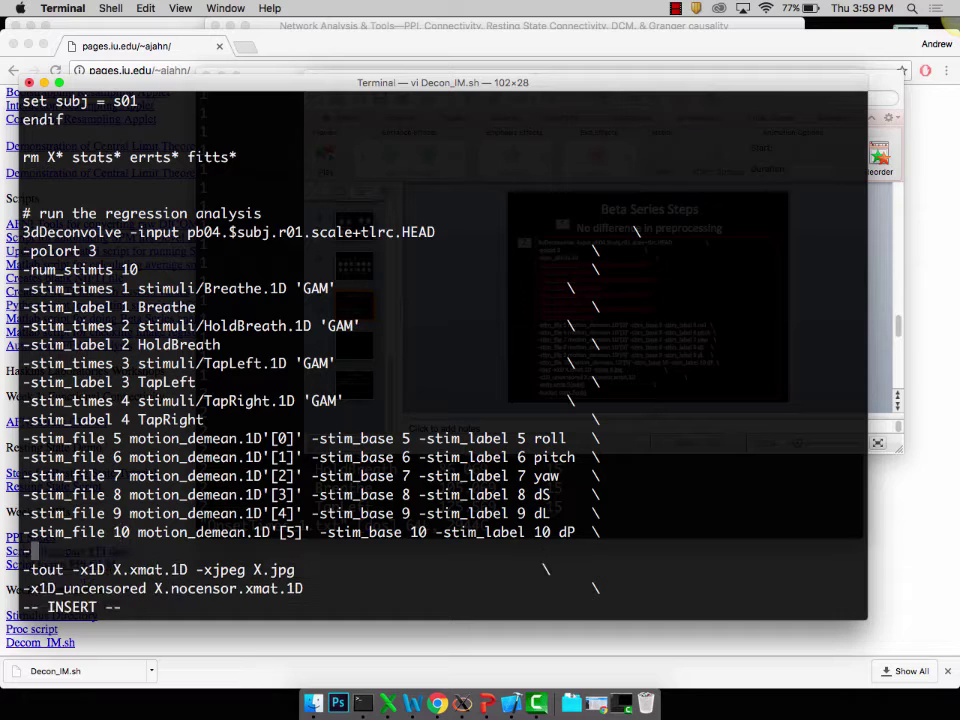
text(-gltsym -)
key(BackSpace)
text('SYM:)
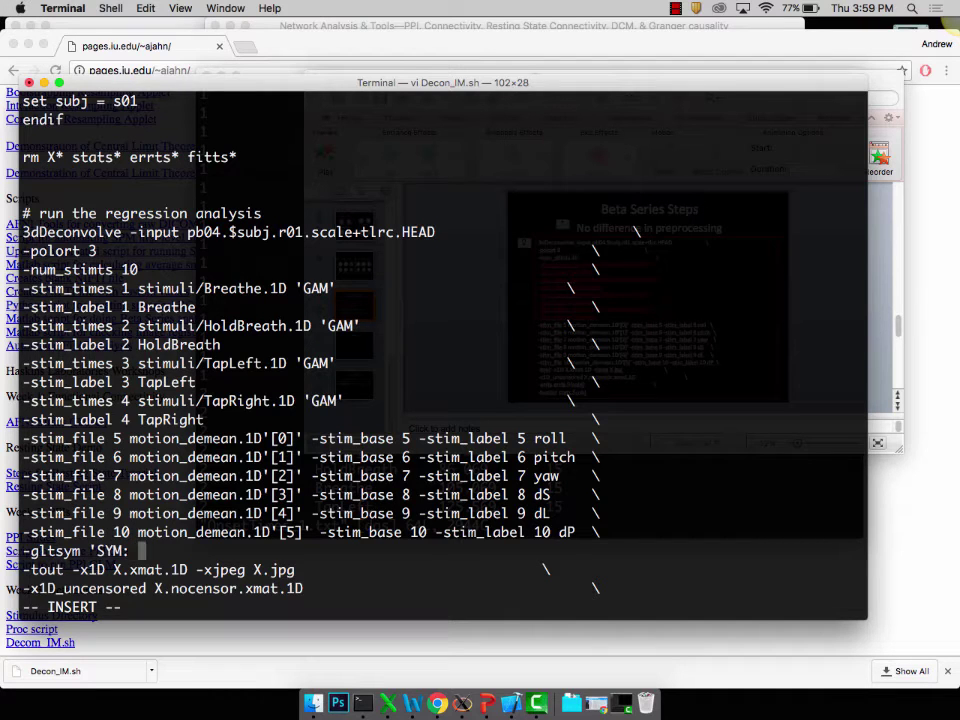
text( TapLeft -)
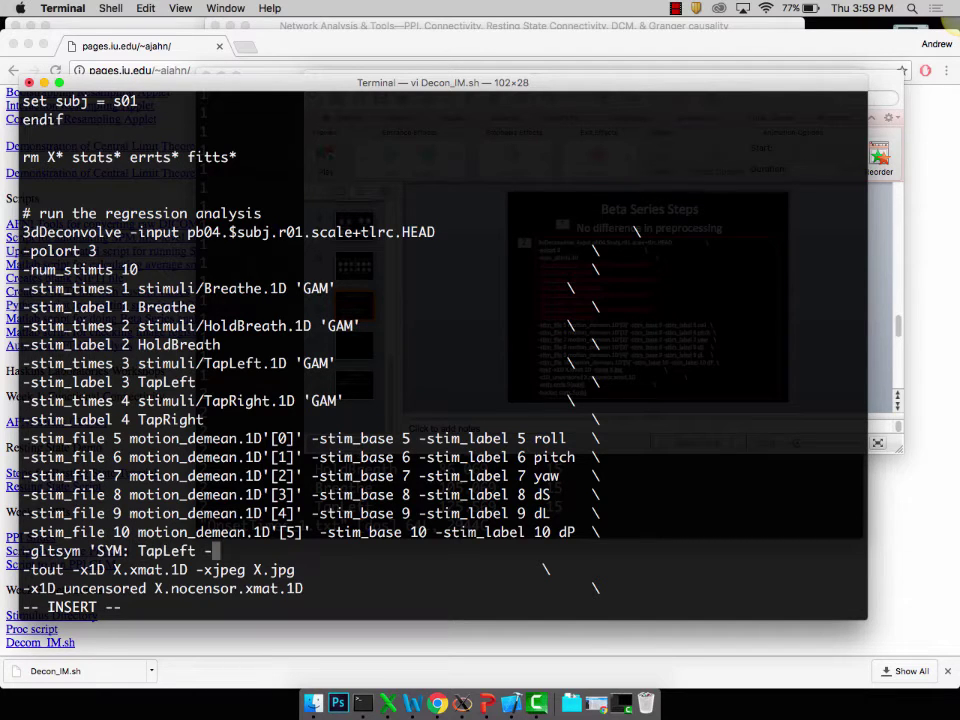
text(TapRight')
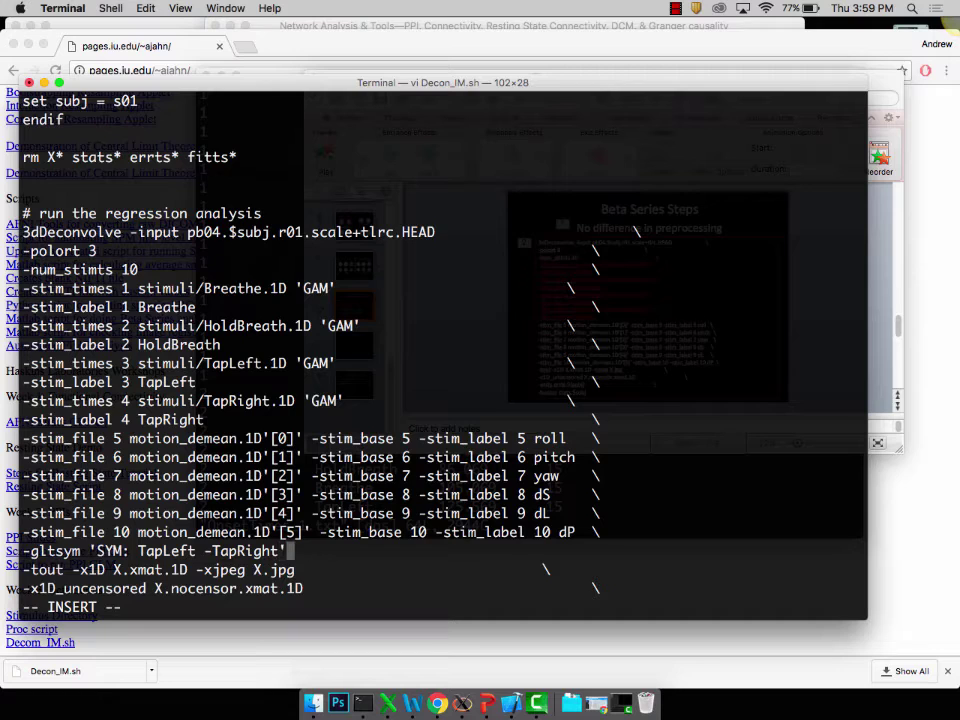
text( -gltlabel)
text( Tap)
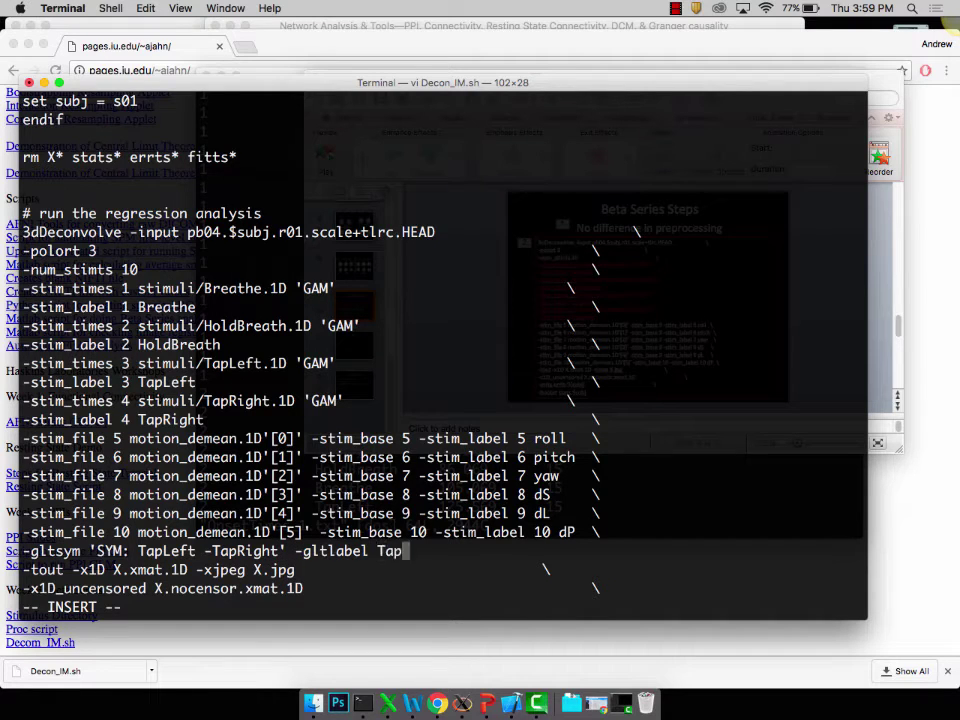
text(Left-TapRight \)
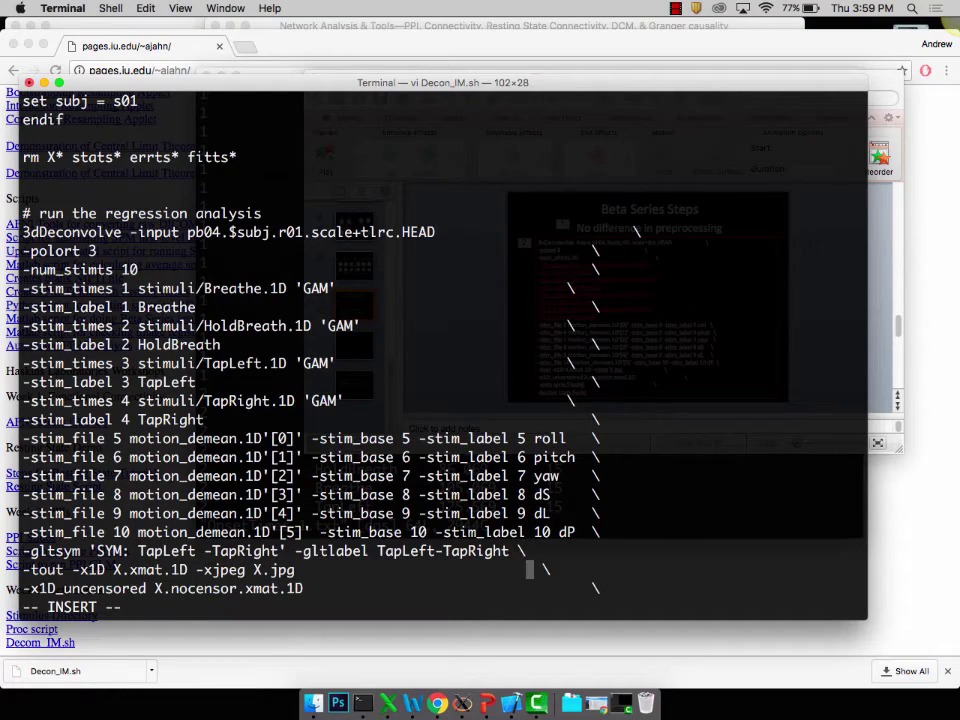
Add _GAM to the -bucket and -errts output names, giving stats_GAM and errts_GAM.
key(super+v)
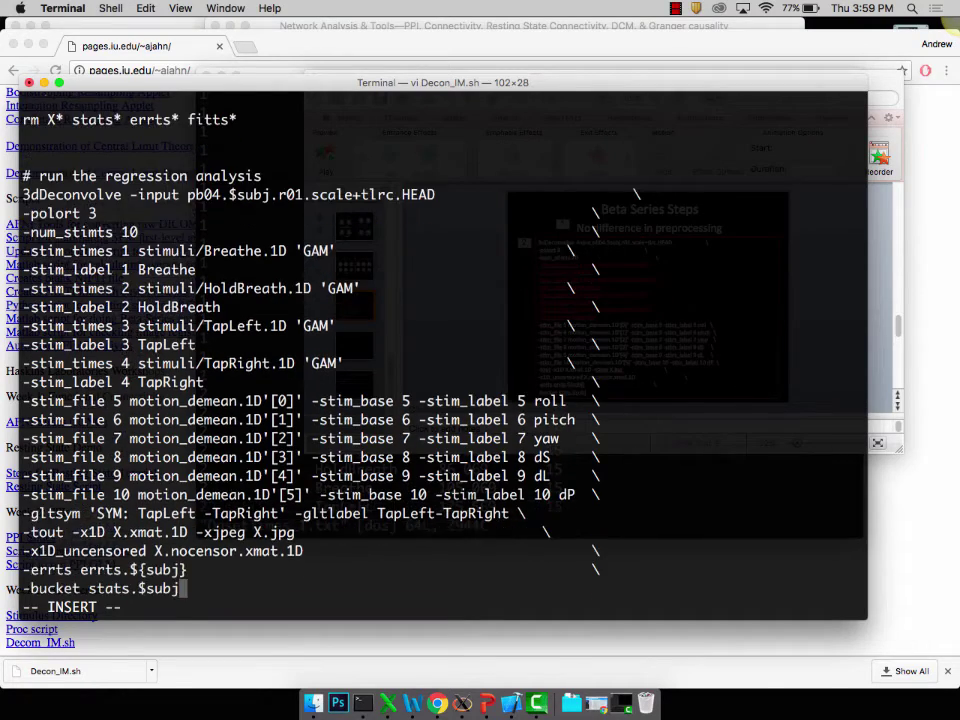
key(Left)
key(Left)
key(Left)
key(Left)
key(Left)
key(Left)
text(_)
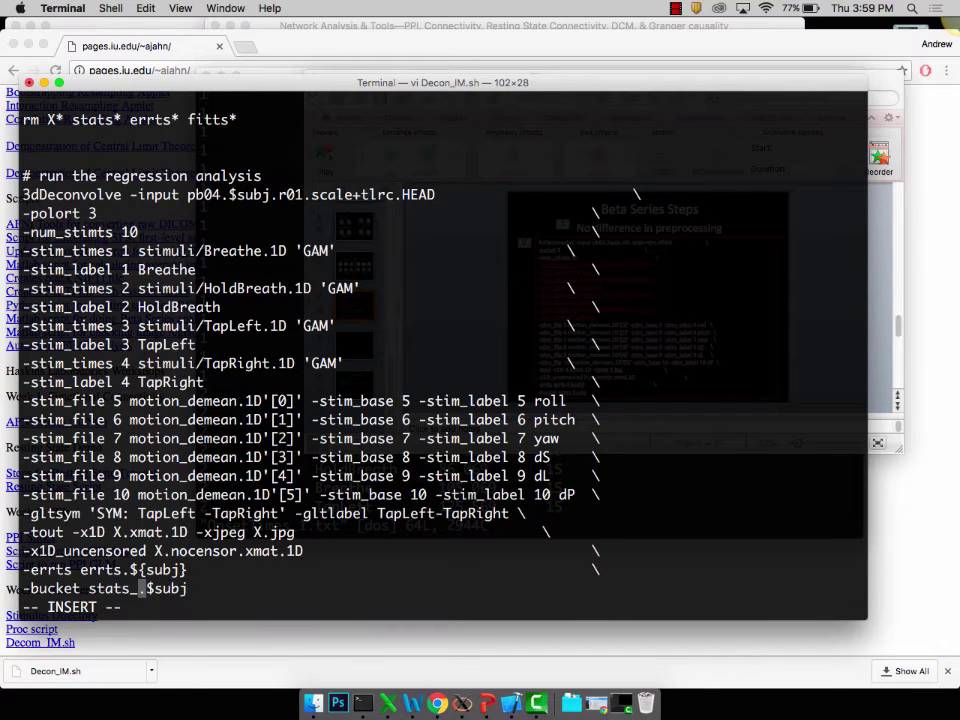
text(GAM)
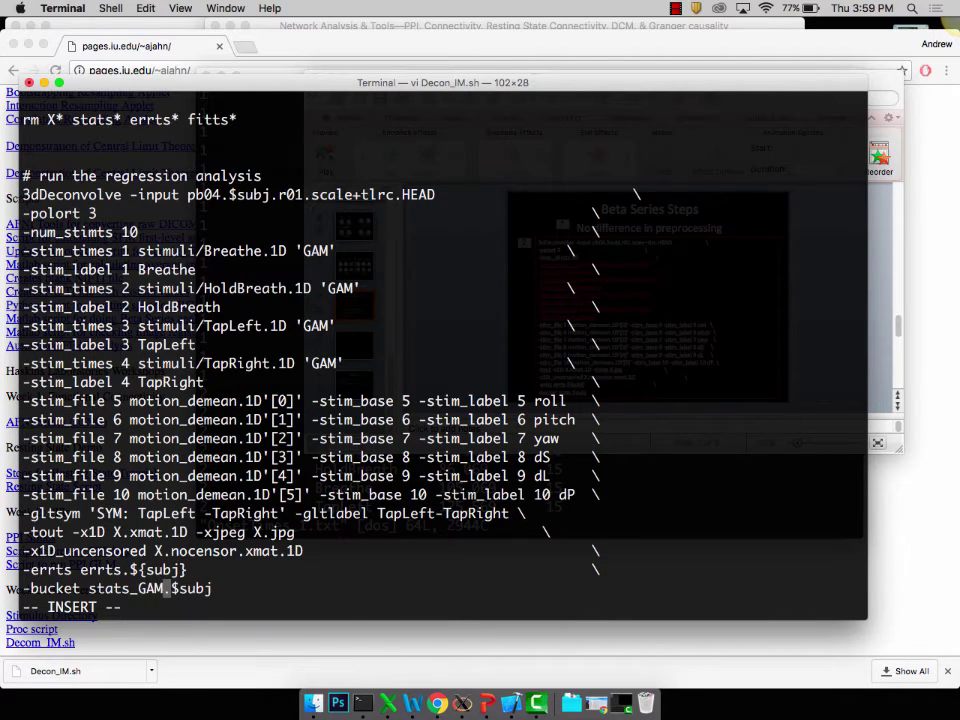
key(Up)
key(Left)
key(Left)
key(Left)
key(Left)
key(Left)
text(_GAM)
key(Up)
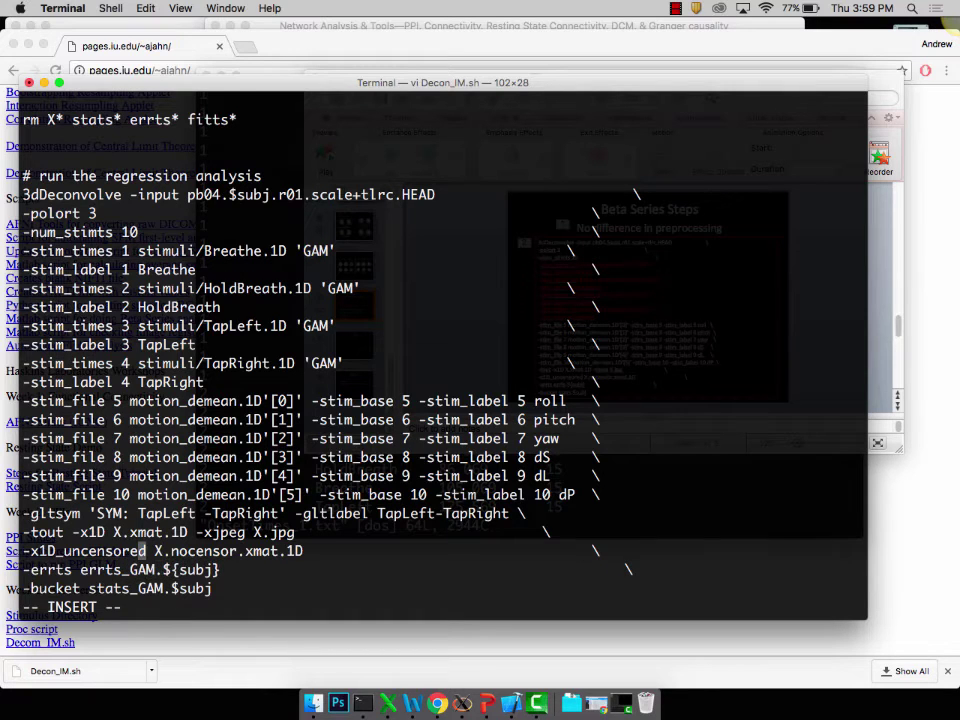
text(_GAM)
Add GAM to the design matrix output names, giving XGAM.xmat.1D and XGAM.jpg.
key(Right)
key(Right)
key(Right)
key(Right)
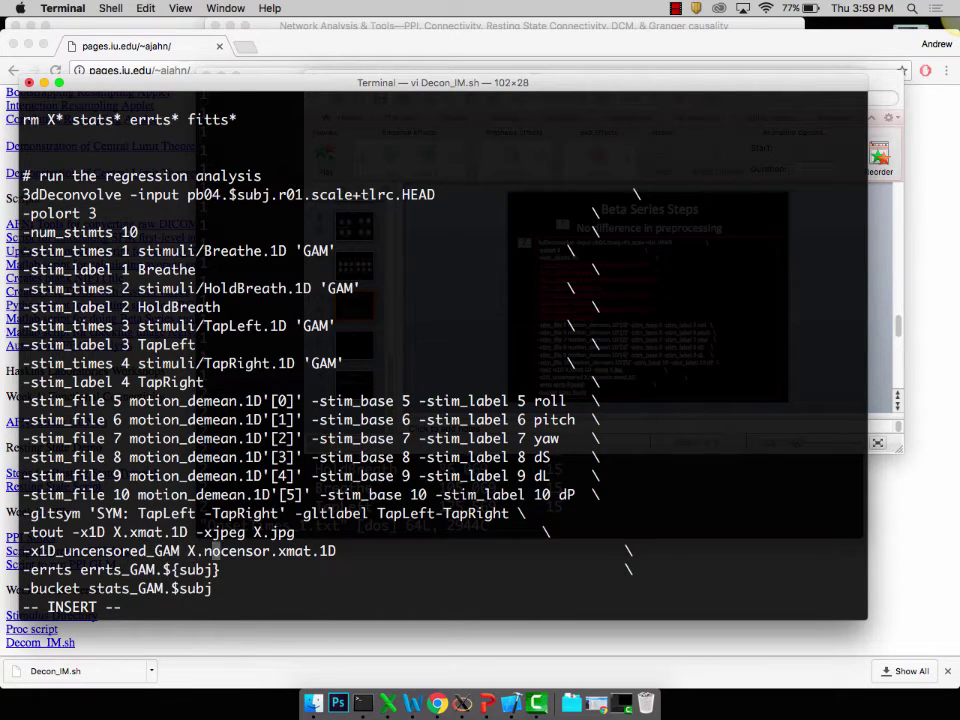
key(Right)
key(Right)
key(Right)
key(Right)
key(Right)
key(Right)
key(Right)
key(Right)
key(Right)
key(Right)
key(Right)
key(Right)
text(.GAM)
key(Up)
key(Left)
key(Left)
key(Left)
key(Left)
key(Left)
key(Left)
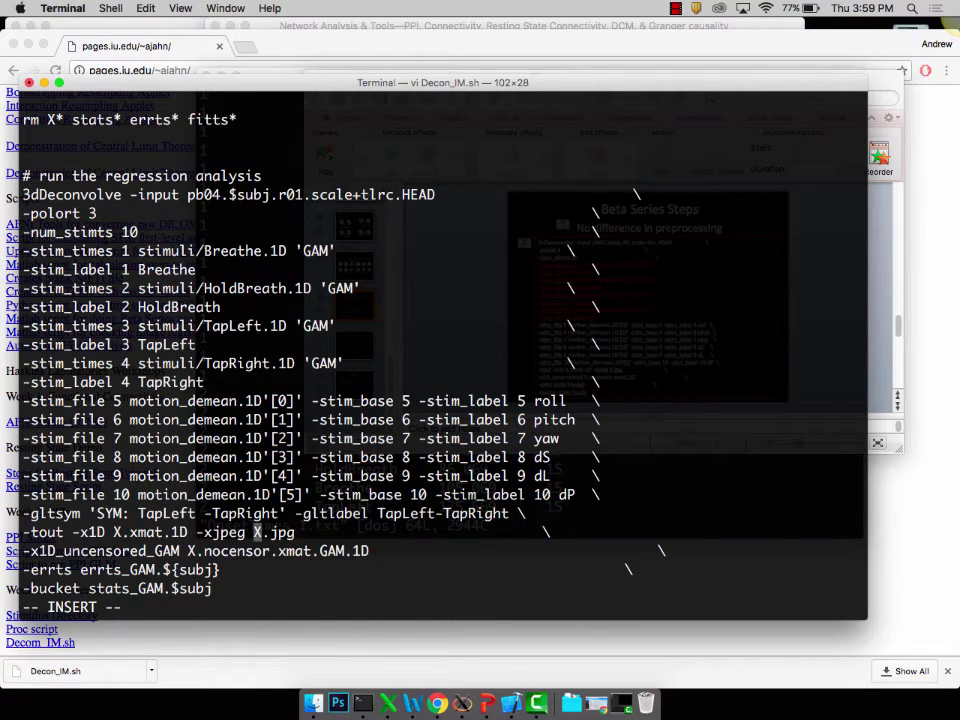
key(Right)
text(GAM)
key(Left)
key(Left)
key(Left)
key(Left)
key(Left)
key(Left)
key(Left)
key(Left)
key(Left)
key(Left)
key(Left)
key(Left)
key(Left)
key(Left)
key(Left)
key(Left)
key(Left)
key(Left)
key(Left)
key(Left)
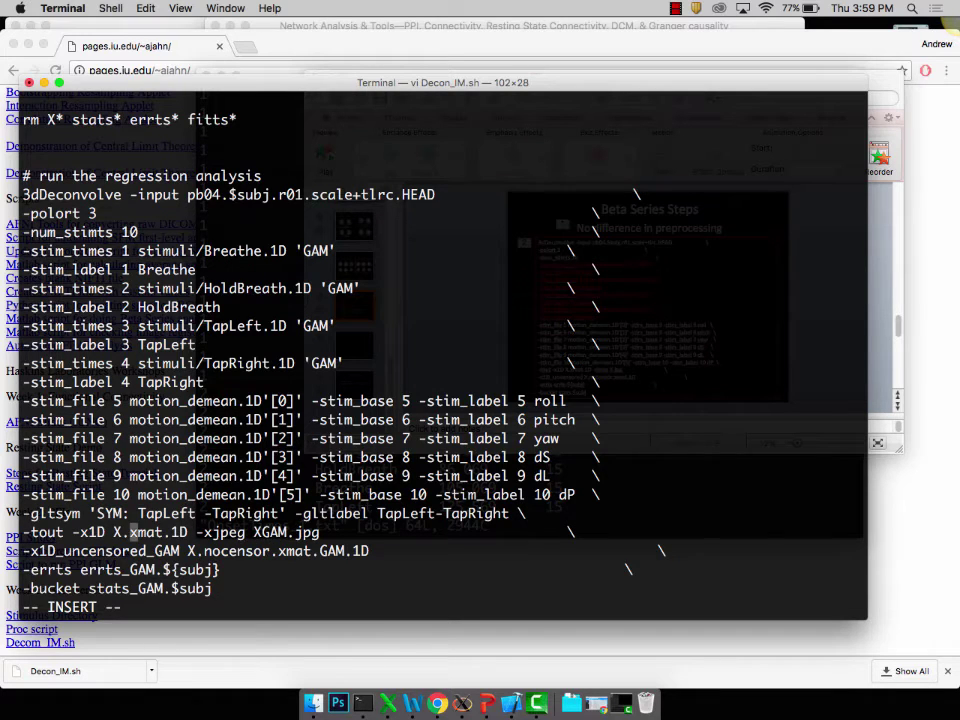
text(GAM)
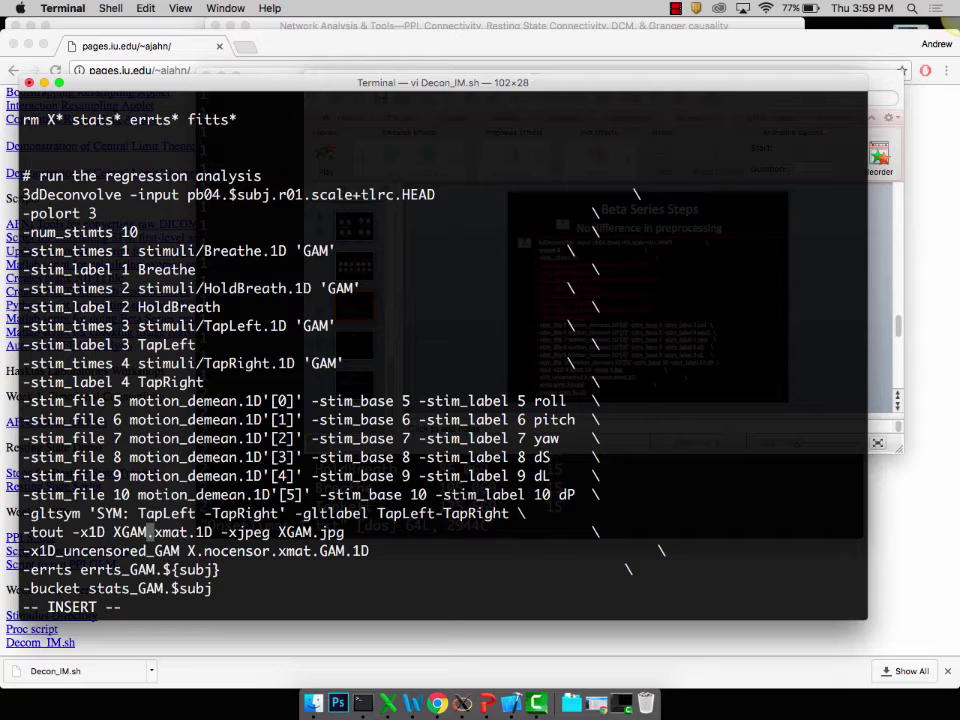
key(Escape)
key(Escape)
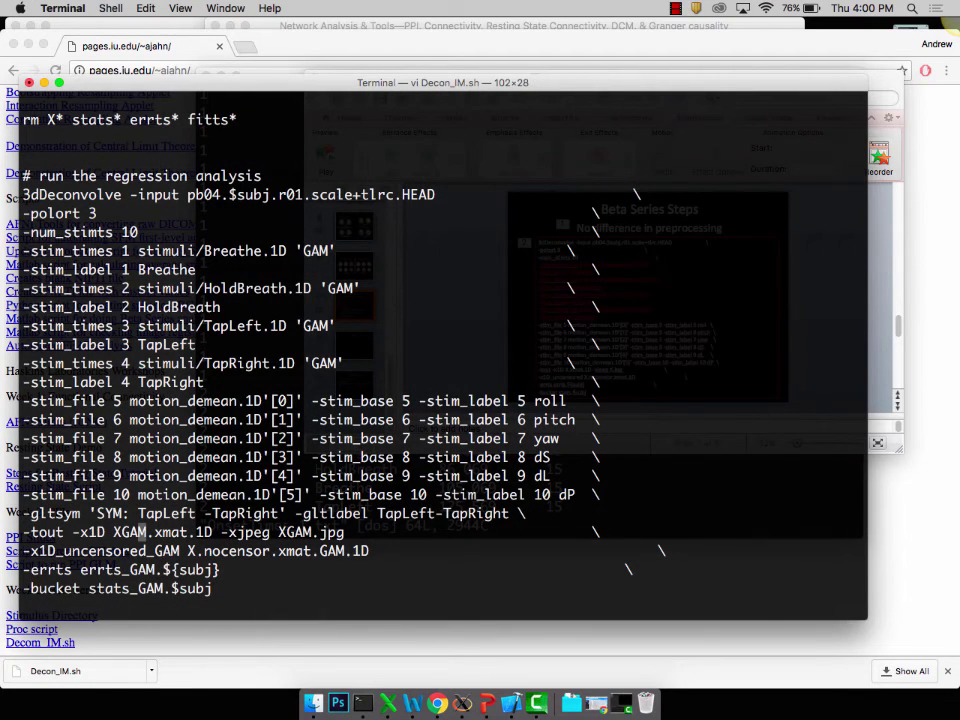
key(Up)
key(Up)
key(Up)
key(Up)
key(Up)
key(Up)
key(Up)
key(Up)
key(Up)
key(Up)
key(Up)
key(Up)
key(Up)
key(Up)
key(Up)
key(Up)
key(Up)
key(Up)
key(Up)
key(Up)
Comment out the rm cleanup line, save the script, and run tcsh Decon_IM.sh.
key(Down)
key(Down)
key(Down)
key(Down)
key(Down)
key(Down)
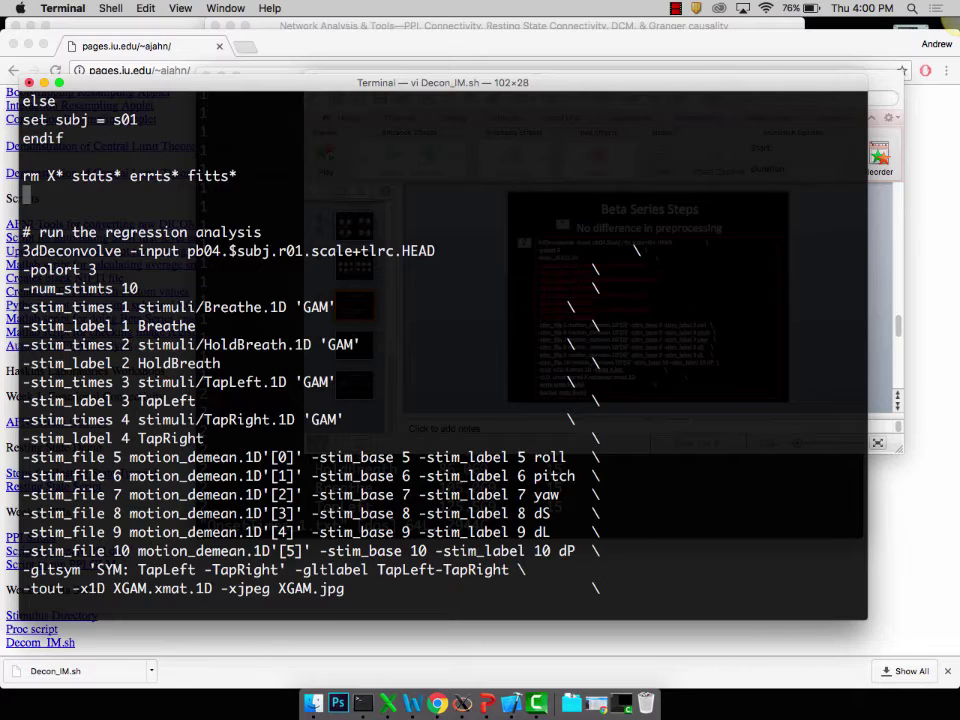
key(Up)
text(i#)
key(Escape)
text(:wq)
key(Return)
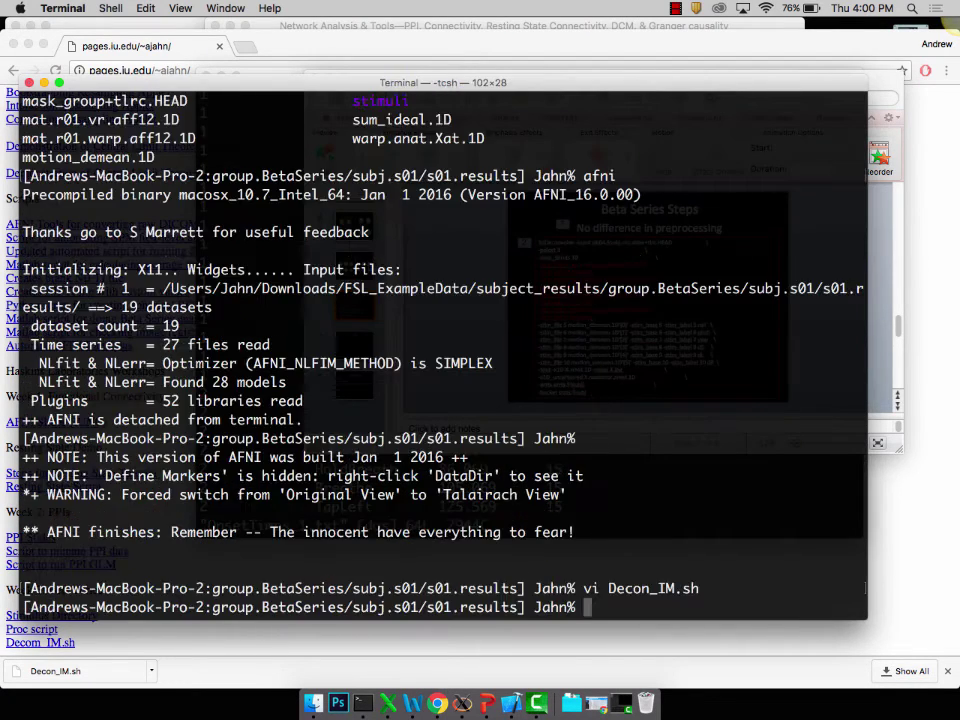
text(tcsh Decon_IM.sh)
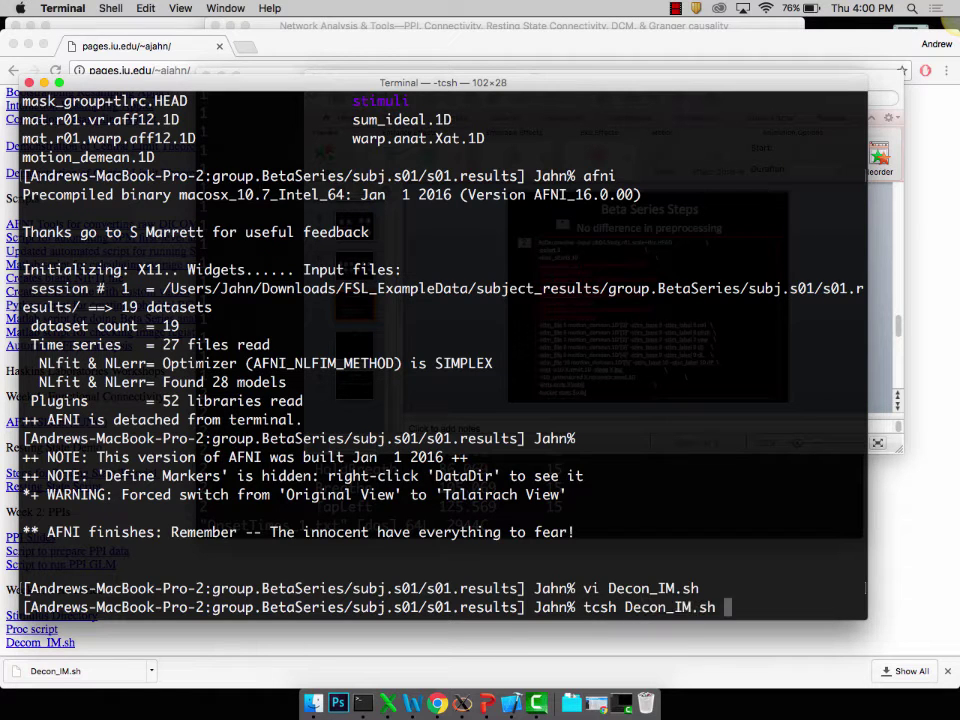
key(Return)
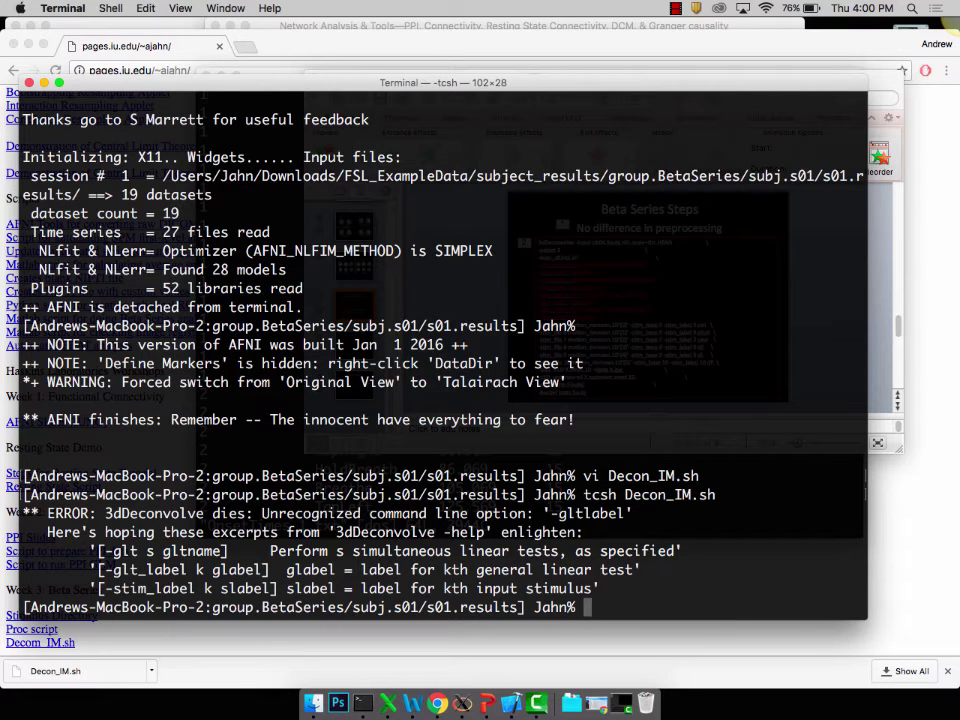
Correct -gltlabel to -glt_label in the script, save, and rerun it.
key(Up)
key(Up)
key(Return)
key(shift+g)
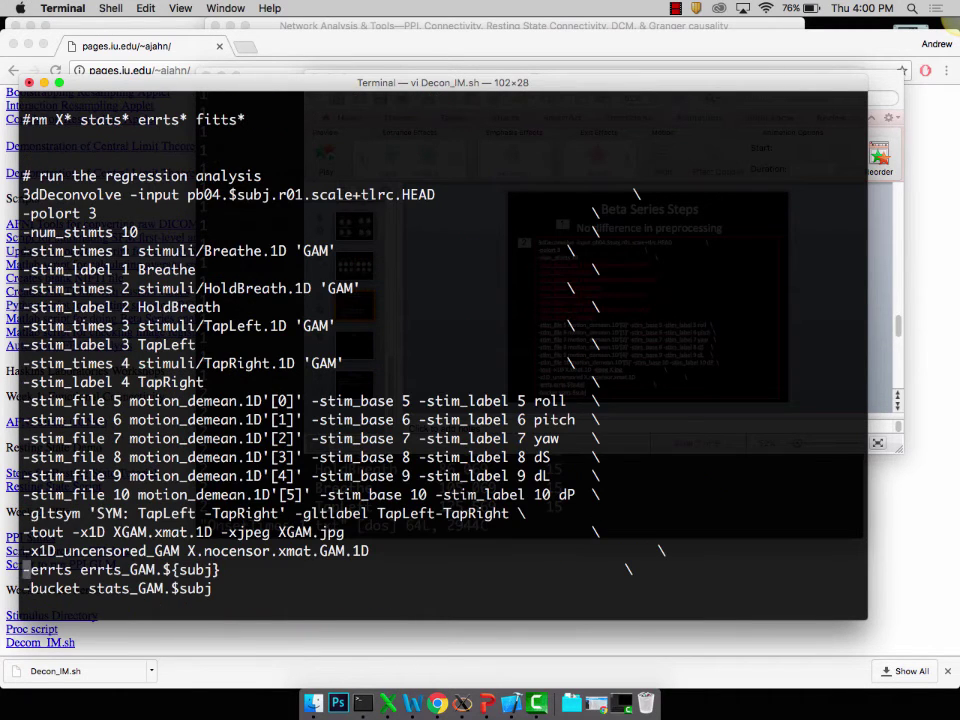
key(k)
key(k)
key(k)
key(k)
key(l)
key(l)
key(l)
key(l)
key(l)
key(l)
key(l)
key(l)
key(l)
key(l)
key(l)
key(l)
key(l)
key(l)
key(l)
key(l)
key(l)
key(l)
key(l)
key(l)
key(l)
key(l)
key(l)
key(l)
key(l)
key(l)
key(l)
key(l)
key(l)
key(l)
key(l)
key(l)
key(l)
text(i_)
key(Escape)
text(:wq)
key(Return)
text(tcsh De)
key(Tab)
key(Return)
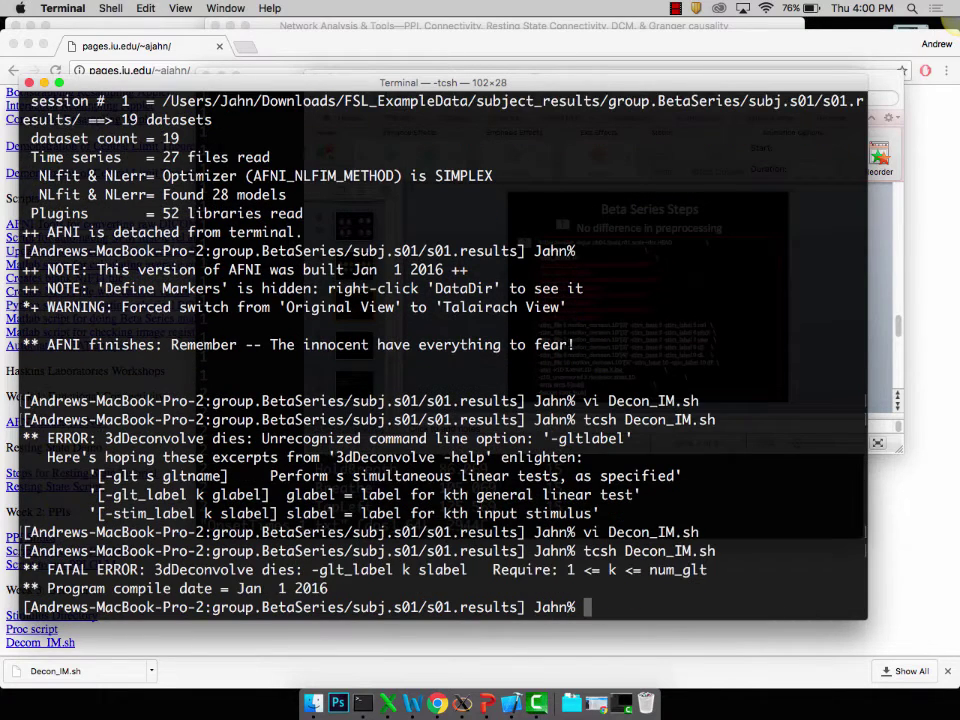
Add the contrast number so the option reads -glt_label 1 TapLeft-TapRight, then rerun the script.
key(Up)
key(Up)
key(Return)
key(shift+g)
key(Up)
key(Up)
key(Up)
key(Up)
key(Right)
key(Right)
key(Right)
key(Right)
key(Right)
key(Right)
key(Right)
key(Right)
key(Right)
key(Right)
key(Right)
key(Right)
key(Right)
key(Right)
key(Right)
key(Right)
key(Right)
key(Right)
key(Right)
key(Right)
key(Right)
key(Right)
key(Right)
key(Right)
key(Right)
key(Right)
key(Right)
key(Right)
key(Right)
key(Right)
key(Right)
key(Right)
key(Right)
key(Right)
key(Right)
key(Right)
key(Right)
key(Right)
key(Right)
key(Right)
text(i1)
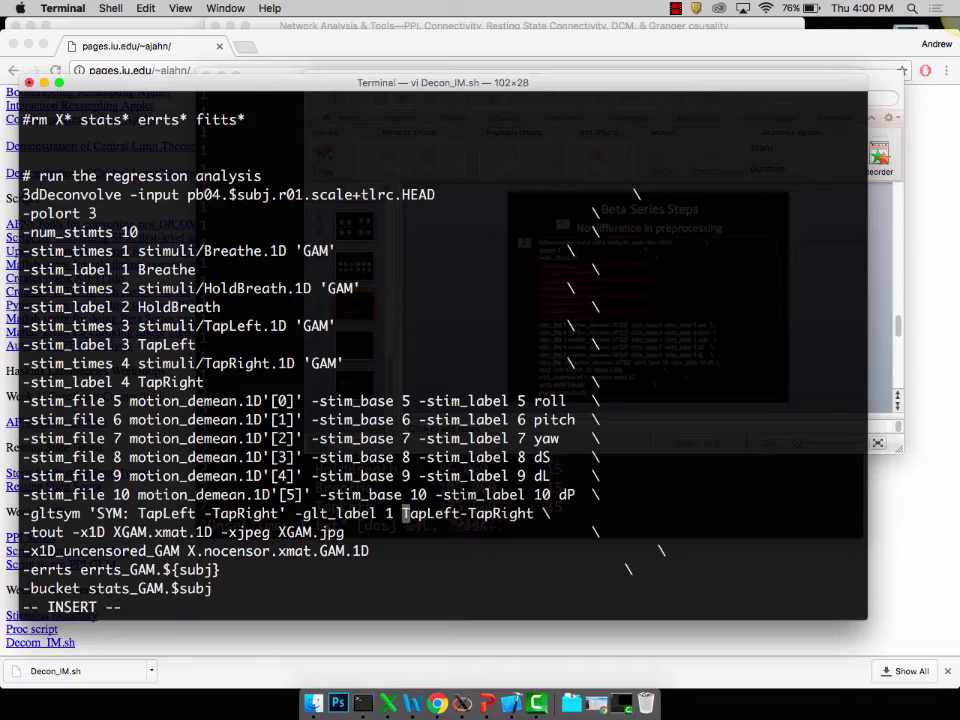
key(Escape)
text(:wq)
key(Return)
text(tcsh )
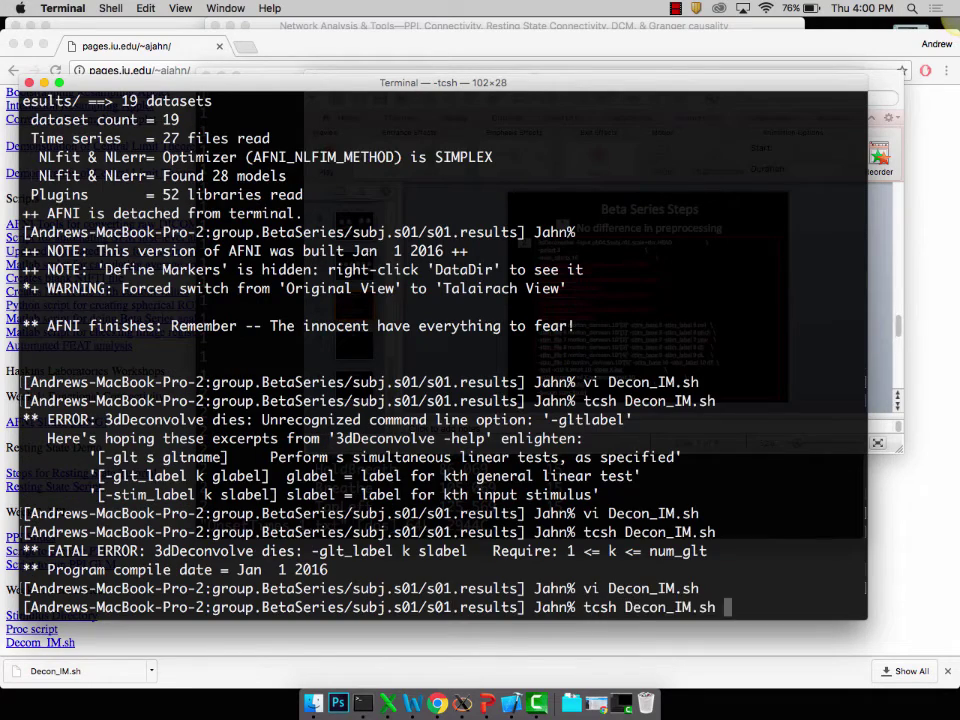
text(Decon_IM.sh)
key(Return)
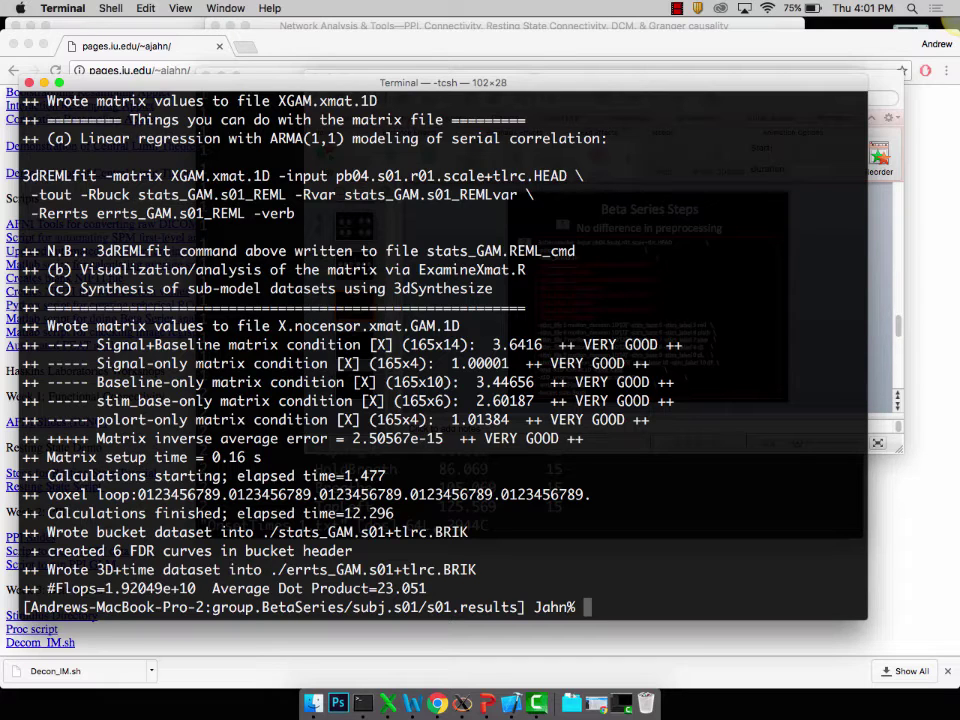
List the results to confirm stats_GAM.s01 and errts_GAM.s01 exist, then launch AFNI.
text(ls)
key(Return)
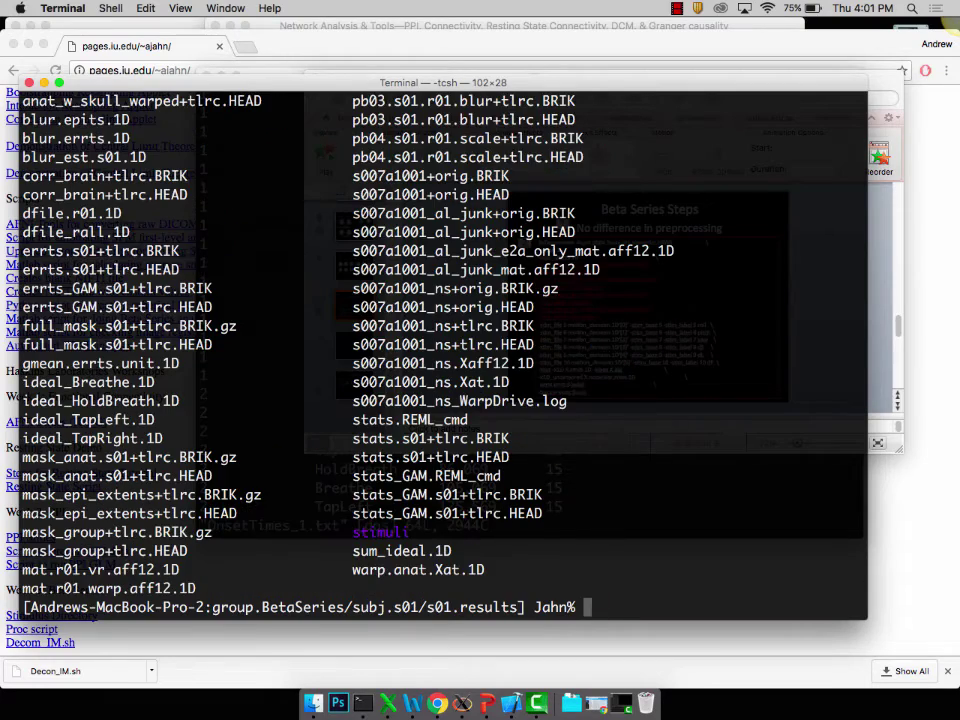
text(afni)
key(Return)
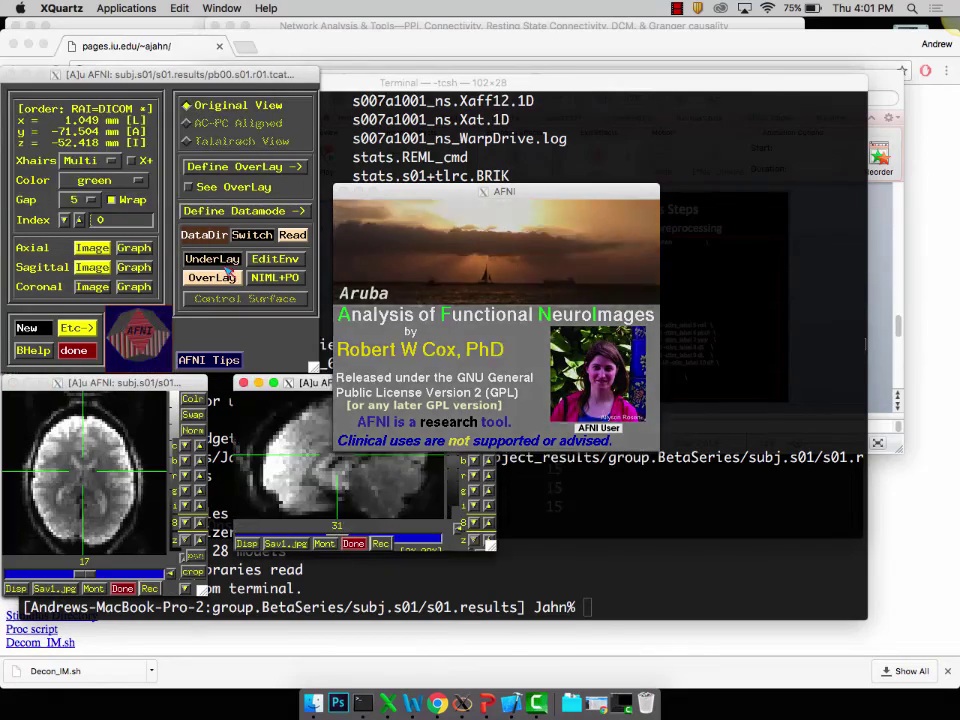
Set anat_w_skull_warped as the Talairach underlay and stats_GAM.s01 as the overlay.
click(222, 266)
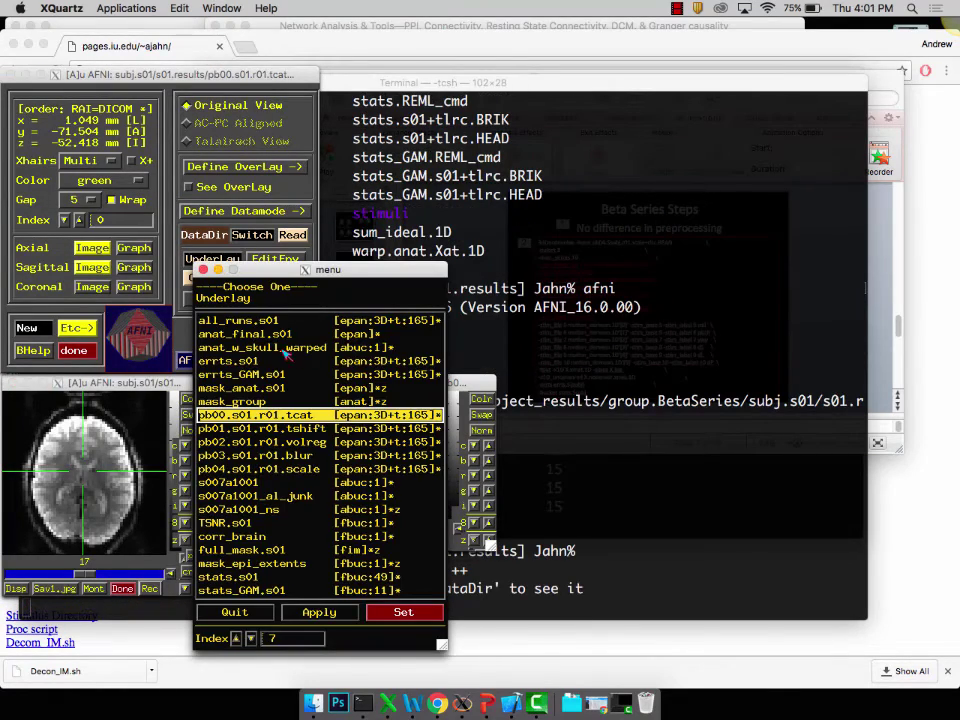
click(250, 348)
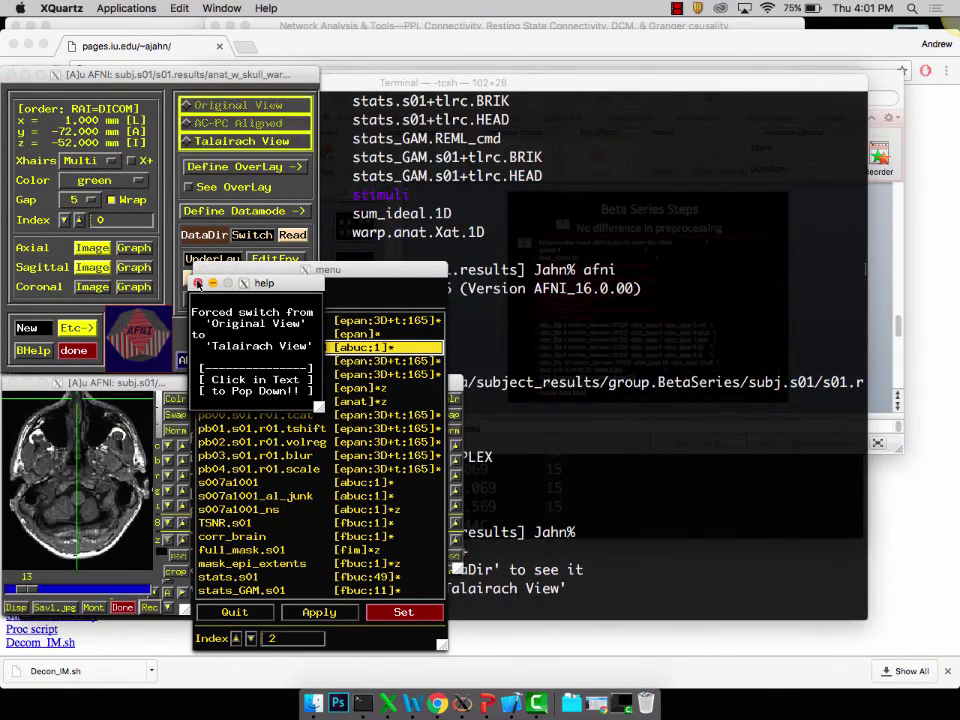
click(226, 306)
click(205, 271)
click(211, 277)
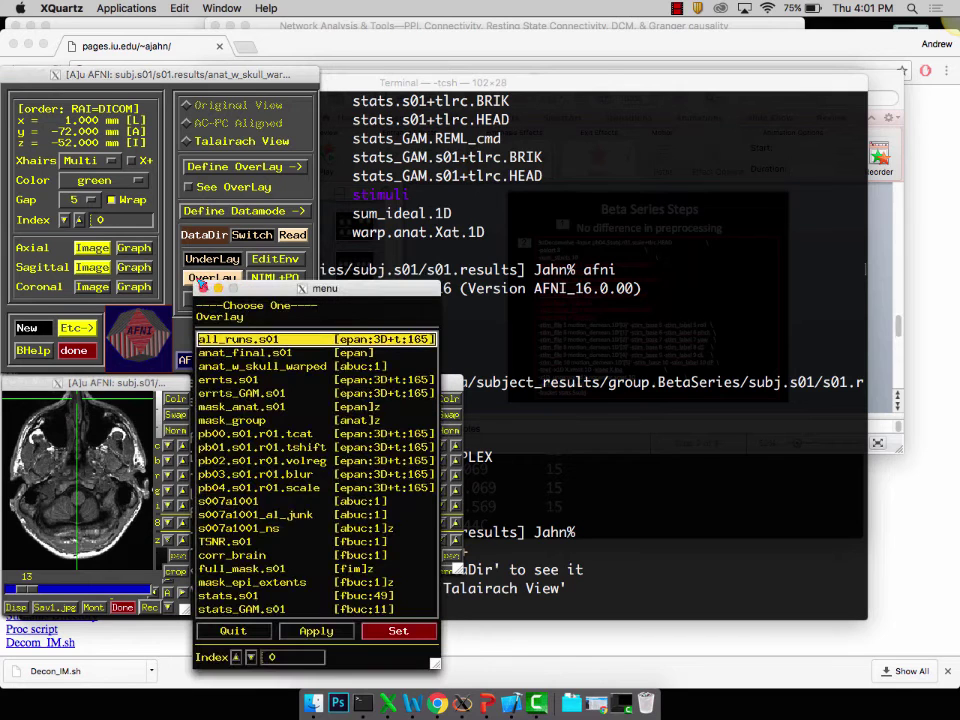
click(241, 608)
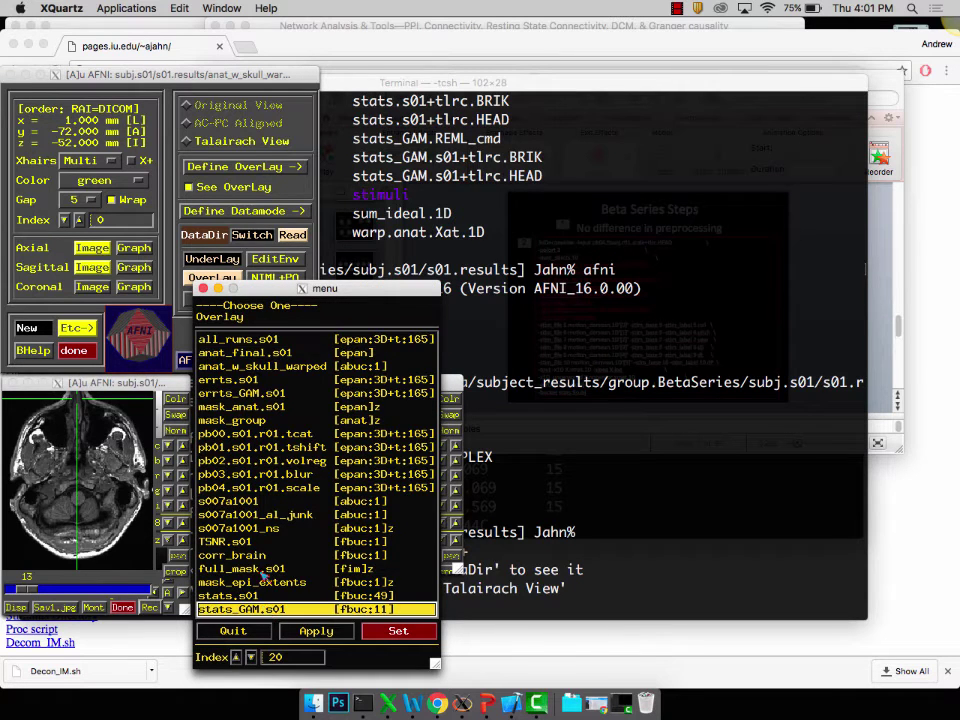
click(316, 631)
Overlay TapLeft-TapRight_GLT#0_Coef, threshold by its Tstat, and show only positive values.
click(203, 288)
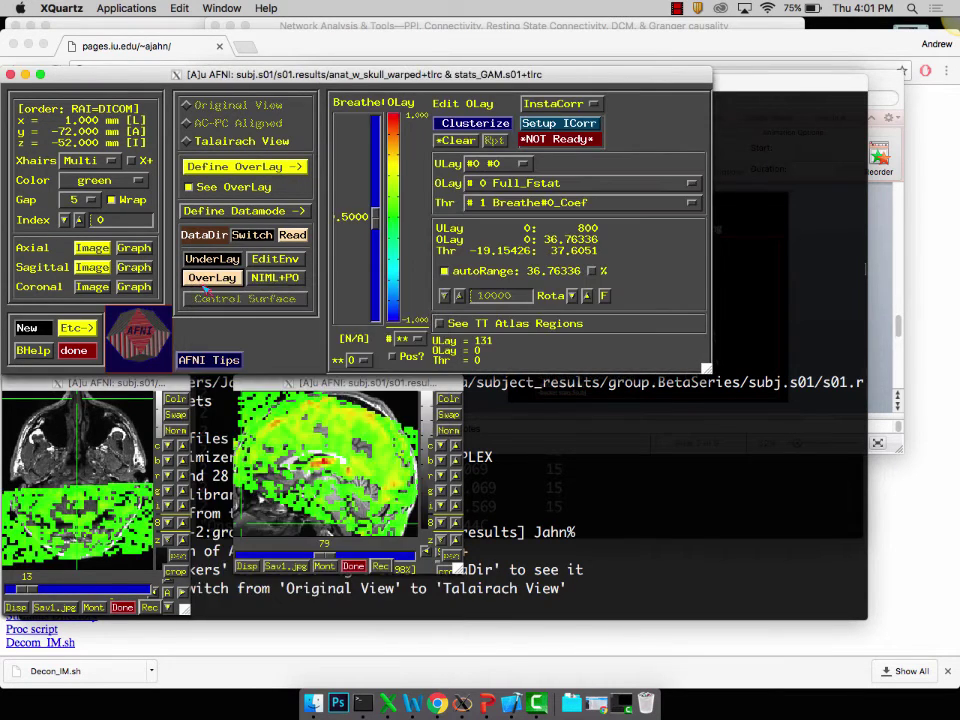
click(531, 184)
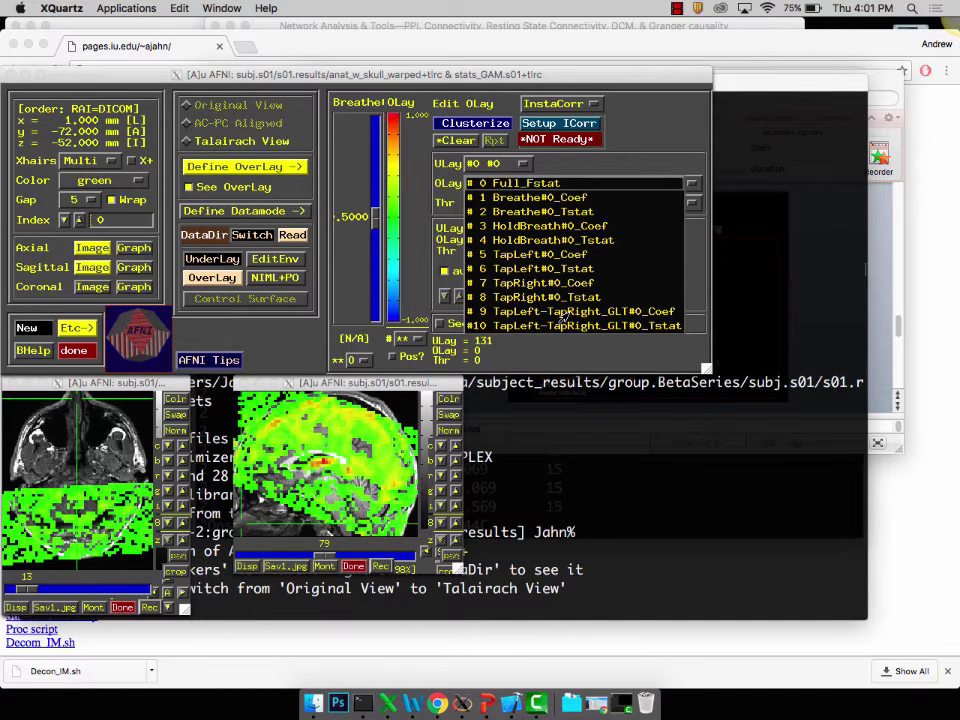
click(540, 330)
click(563, 203)
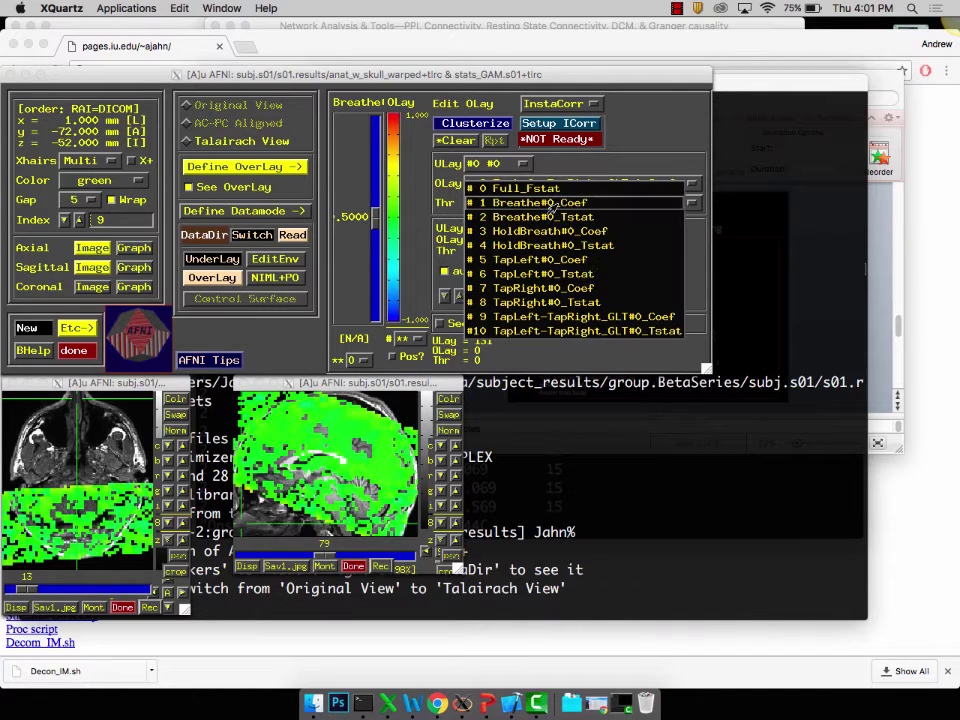
click(563, 330)
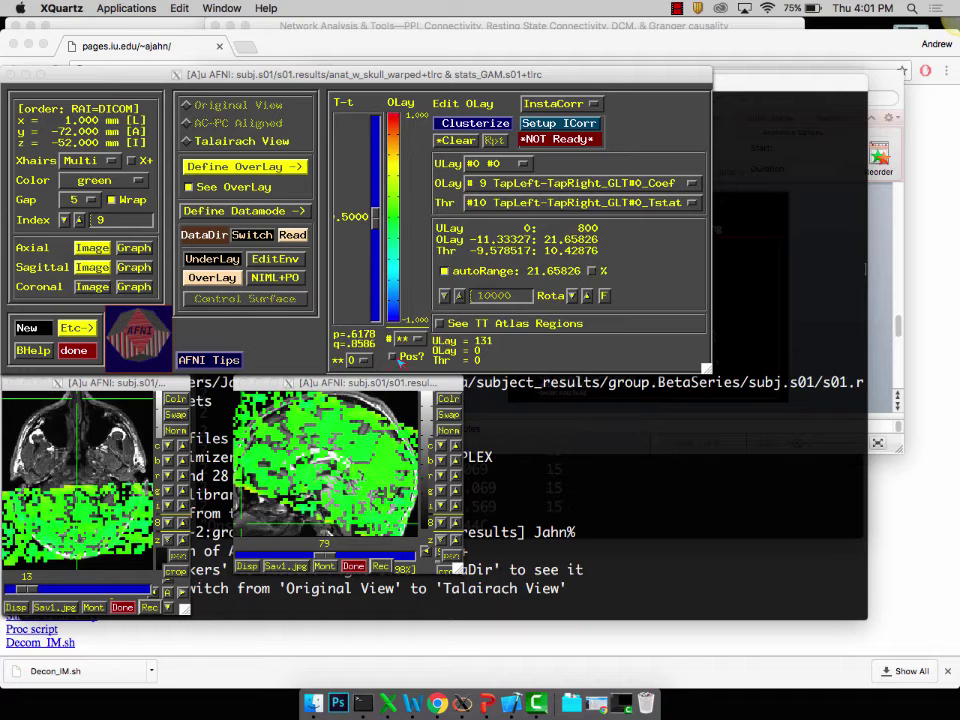
click(396, 354)
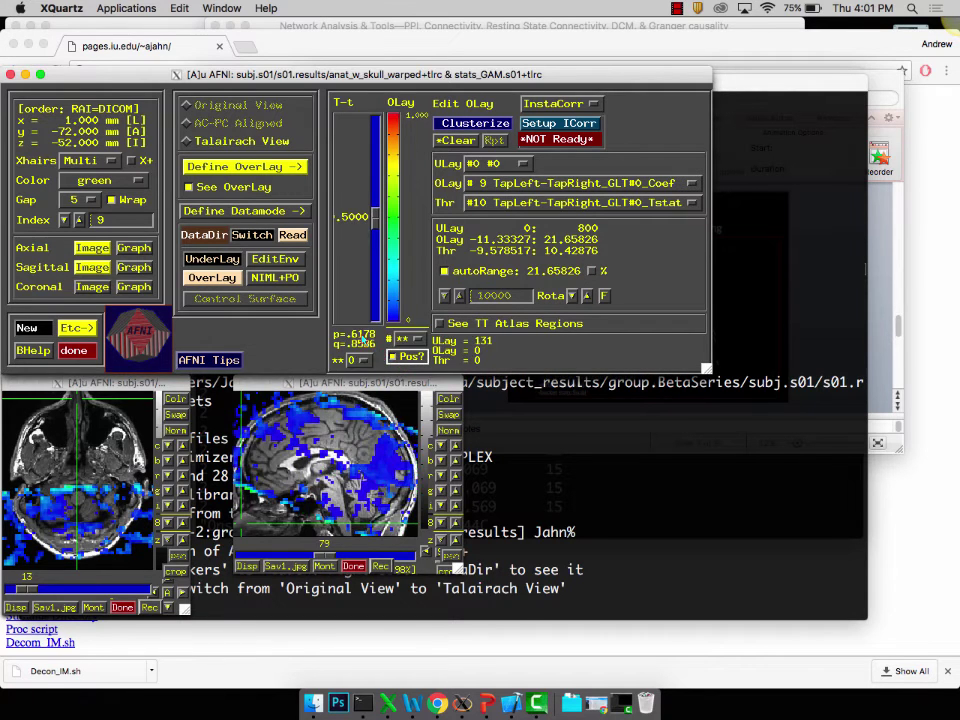
Set the threshold to p = 0.001 and place the crosshair on the surviving blob.
right_click(366, 340)
click(395, 426)
text(0.001)
key(Return)
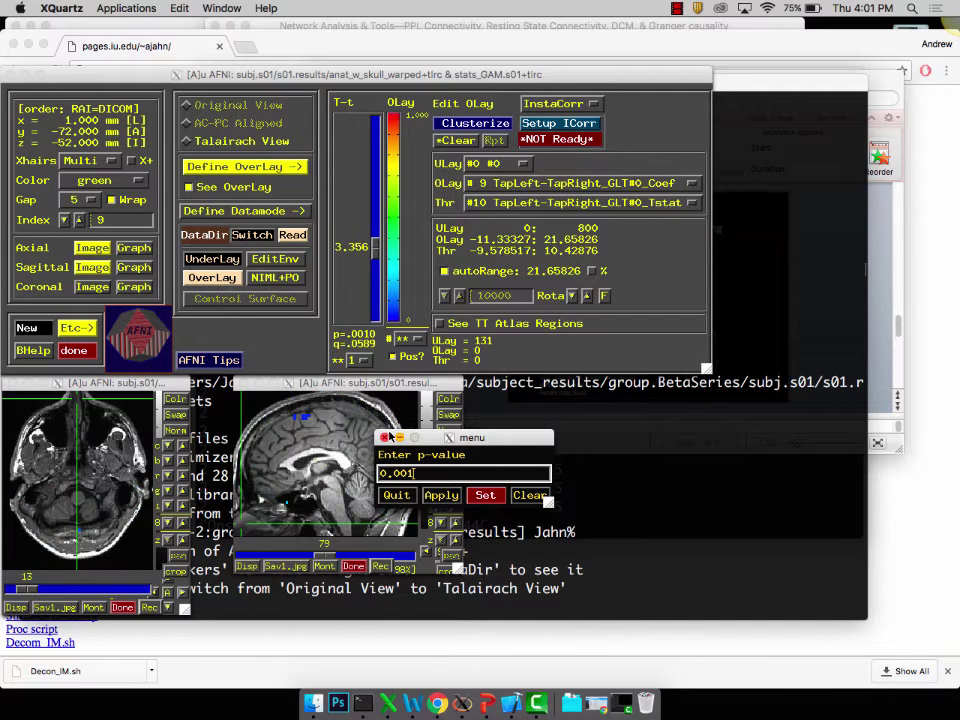
click(385, 440)
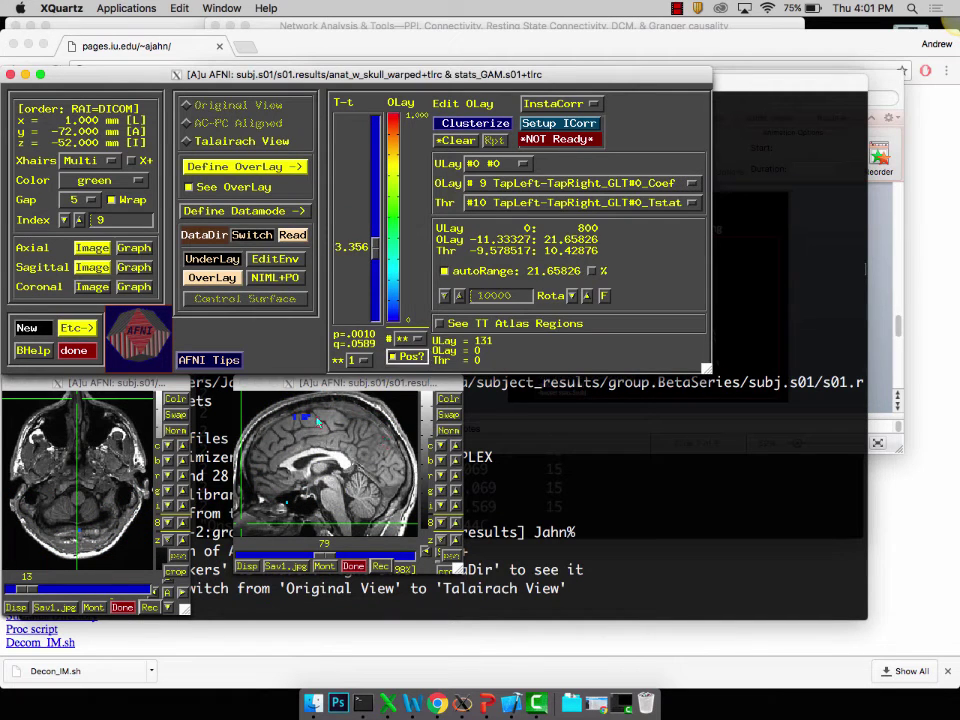
click(317, 417)
click(112, 494)
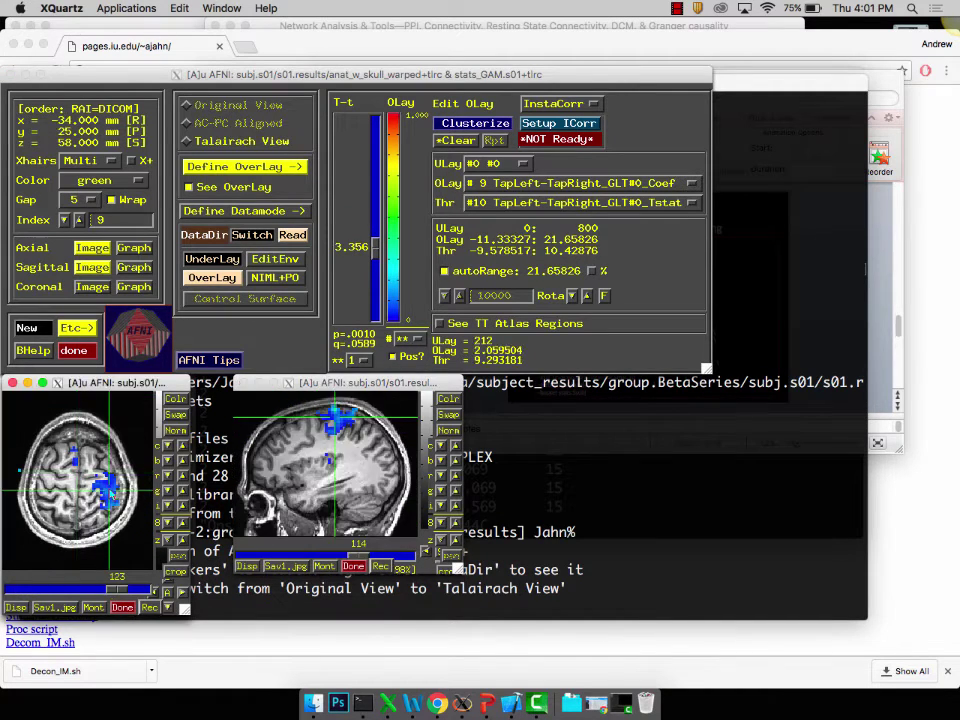
Clusterize the map with a minimum cluster size of 150 voxels.
click(476, 122)
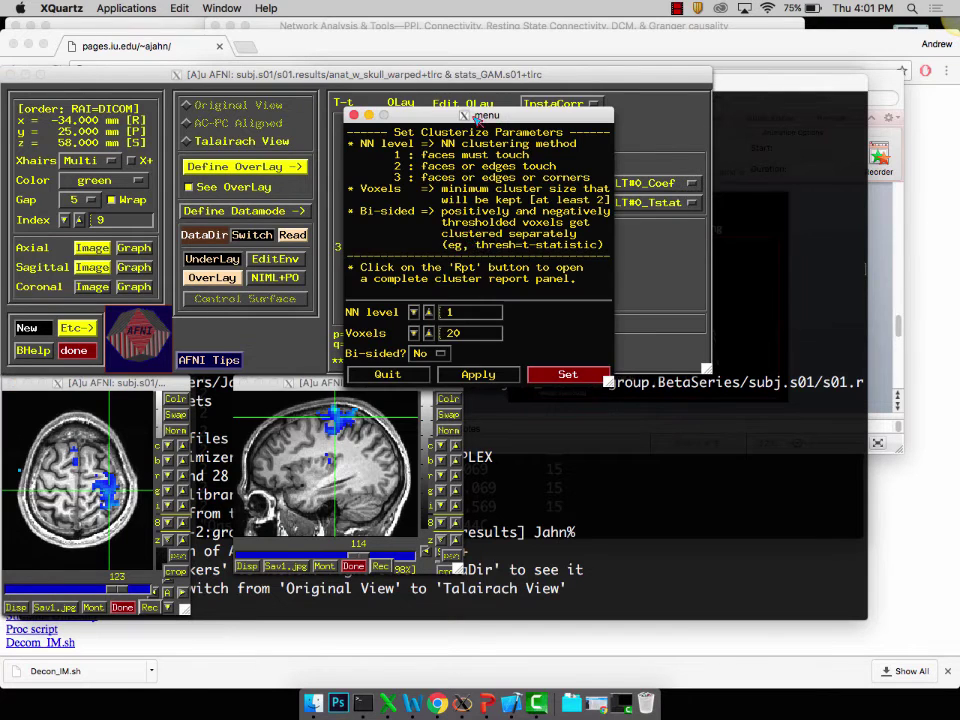
double_click(462, 332)
text(150)
click(500, 374)
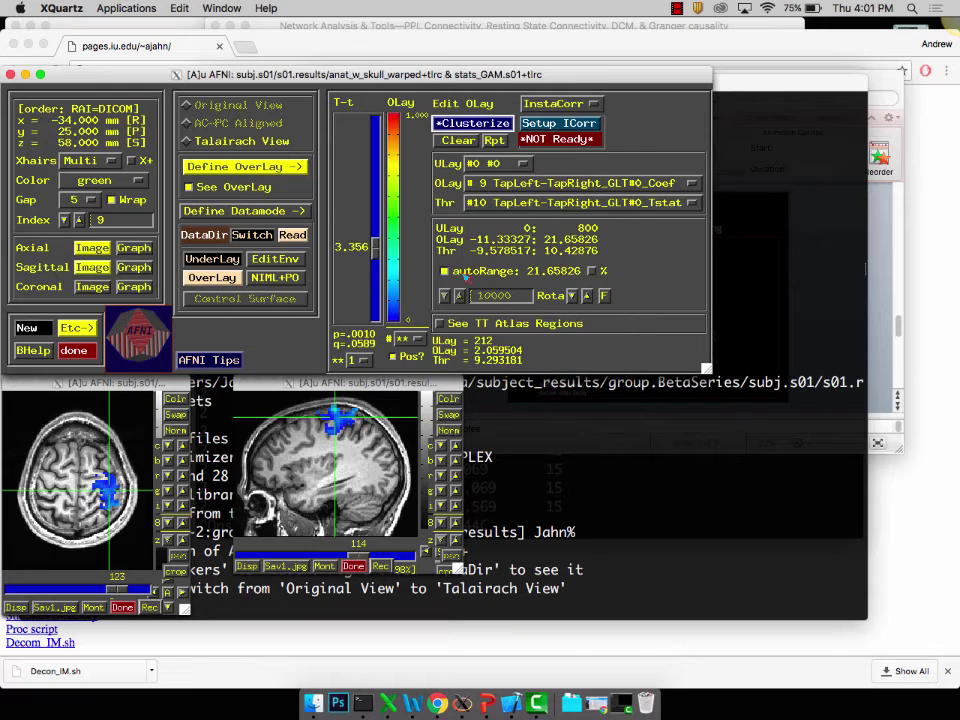
Inspect the cluster in the axial and sagittal slices, then reconfirm the cluster settings.
click(110, 487)
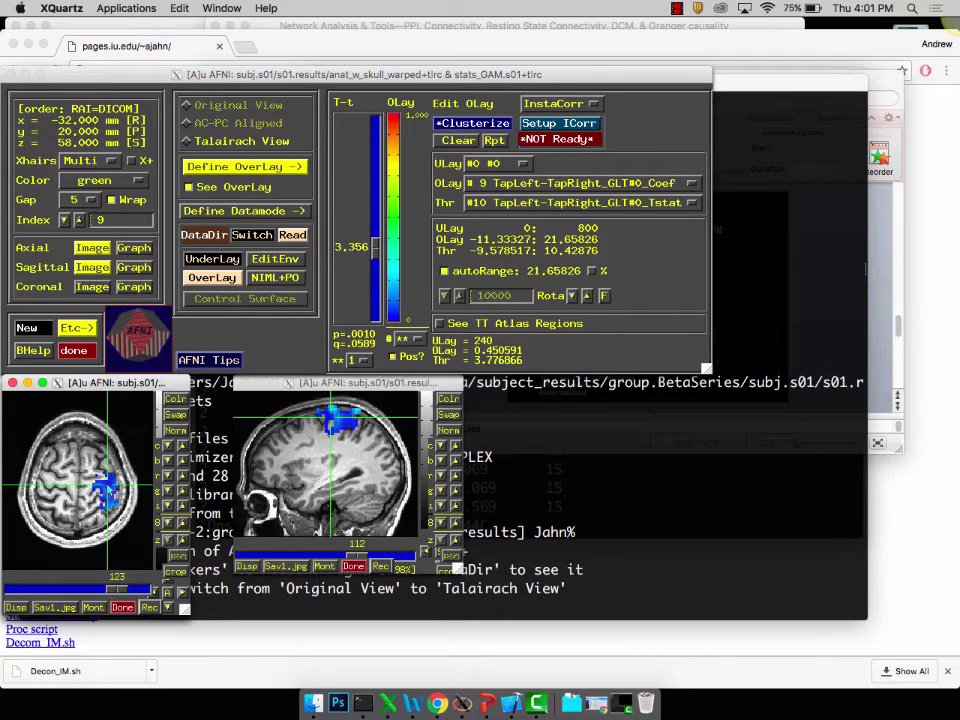
click(336, 412)
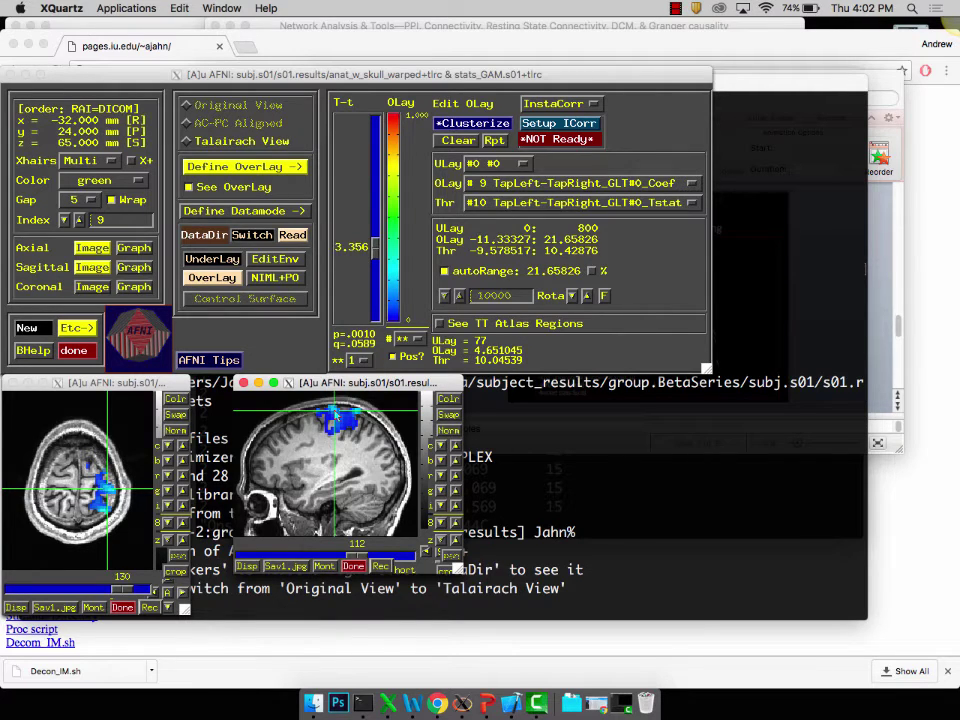
click(350, 415)
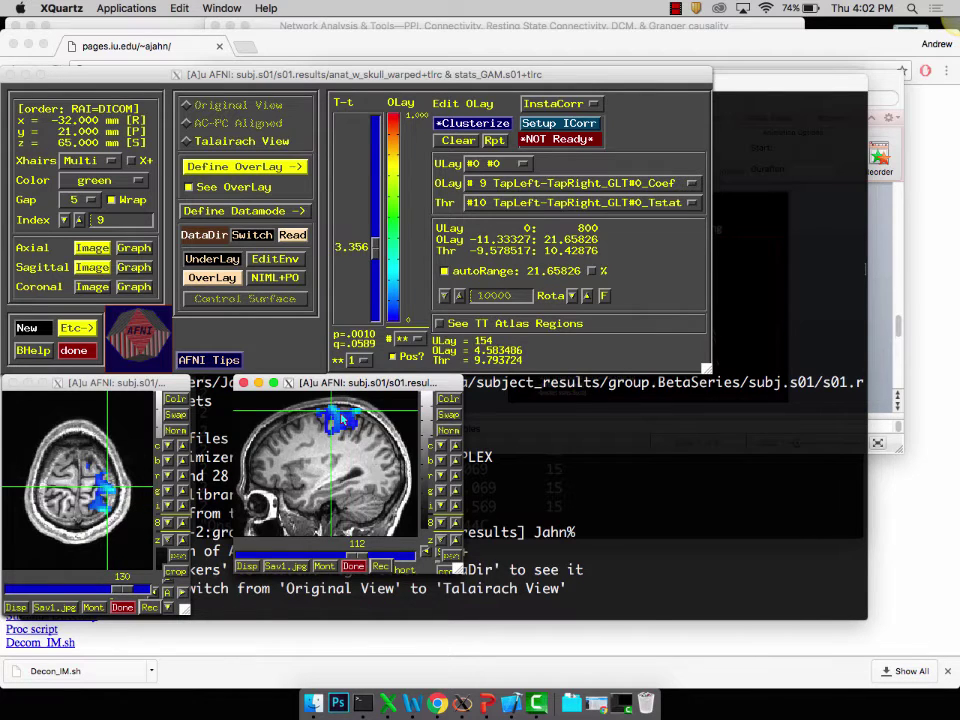
click(342, 416)
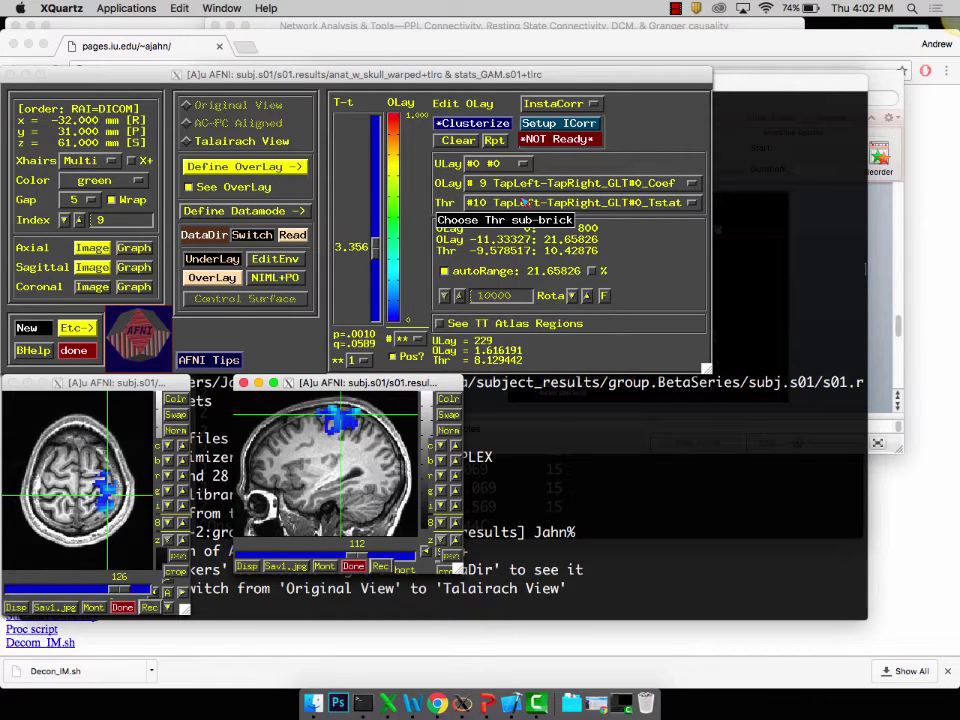
click(440, 119)
click(548, 375)
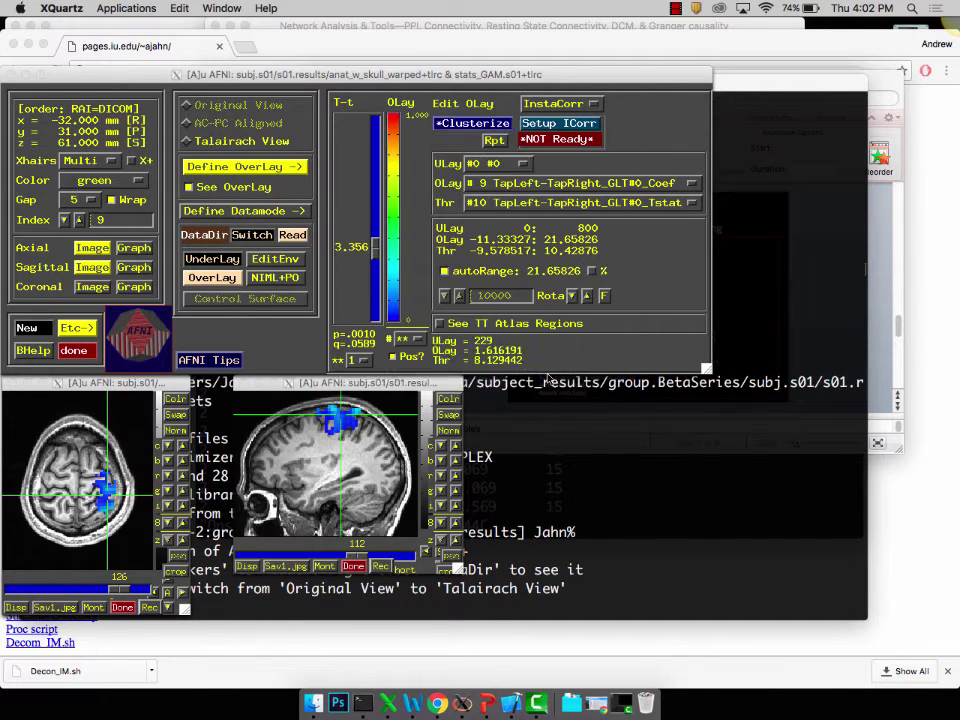
Jump to and flash the 673-voxel cluster, save it as Clust_mask, and close the report.
click(494, 141)
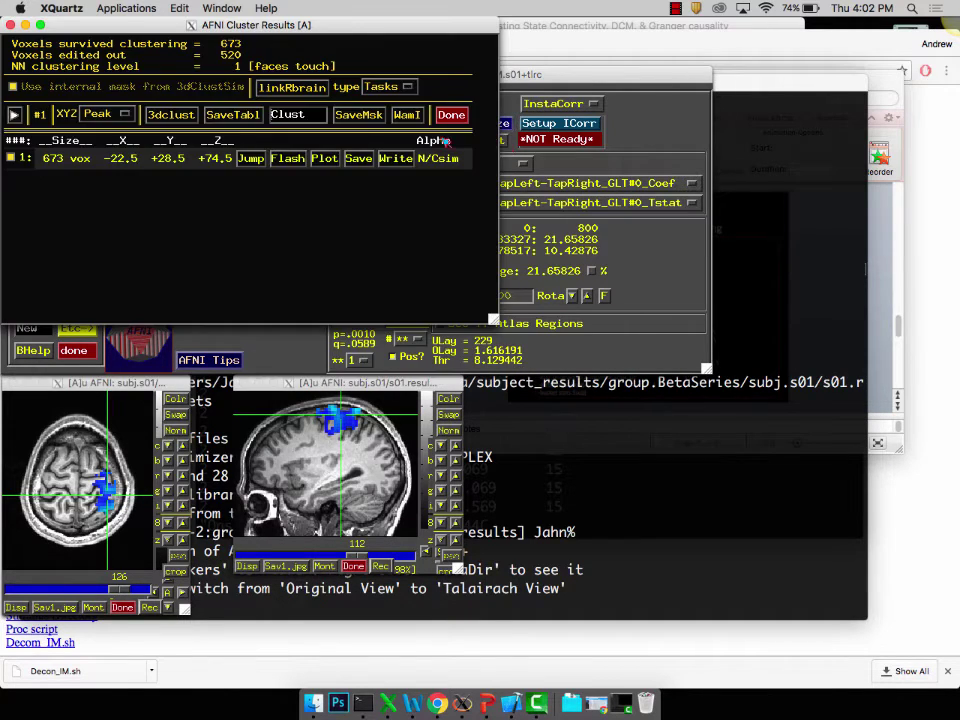
click(250, 159)
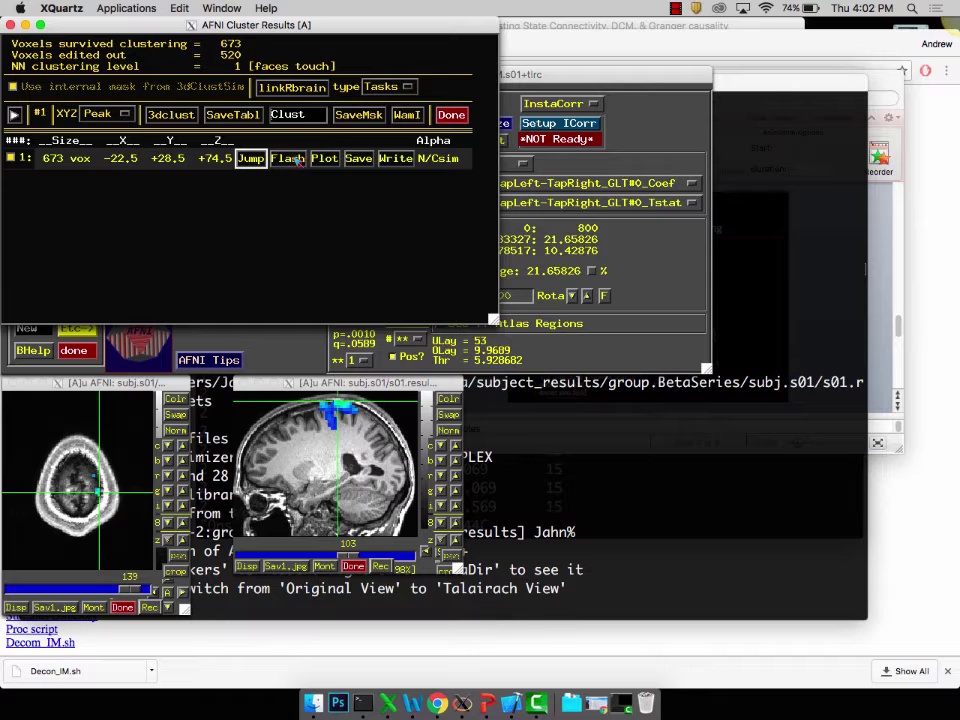
click(290, 159)
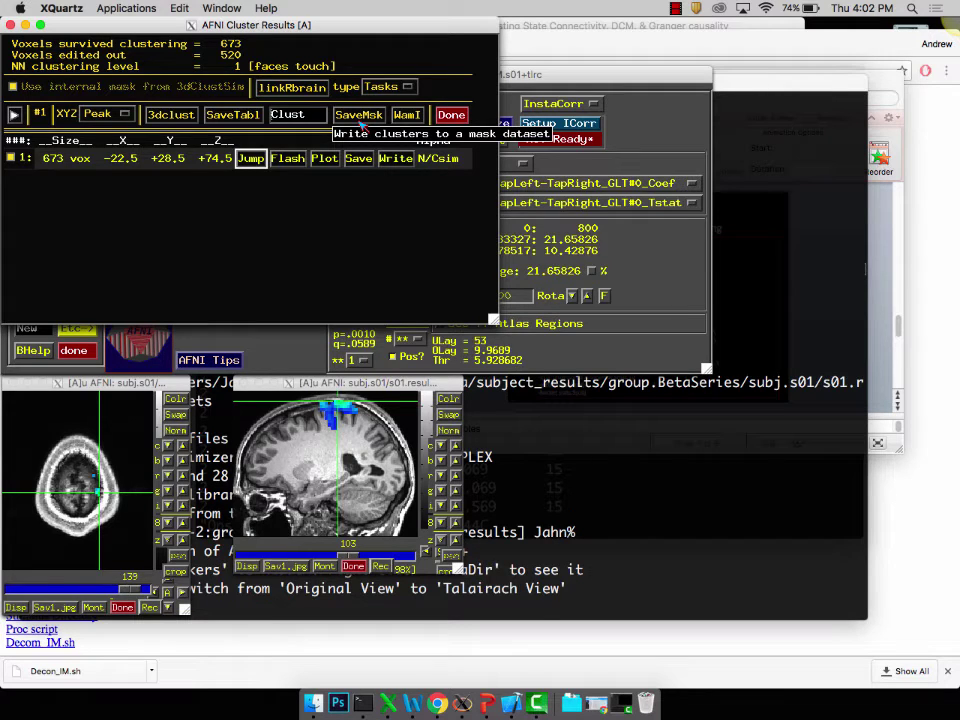
click(358, 116)
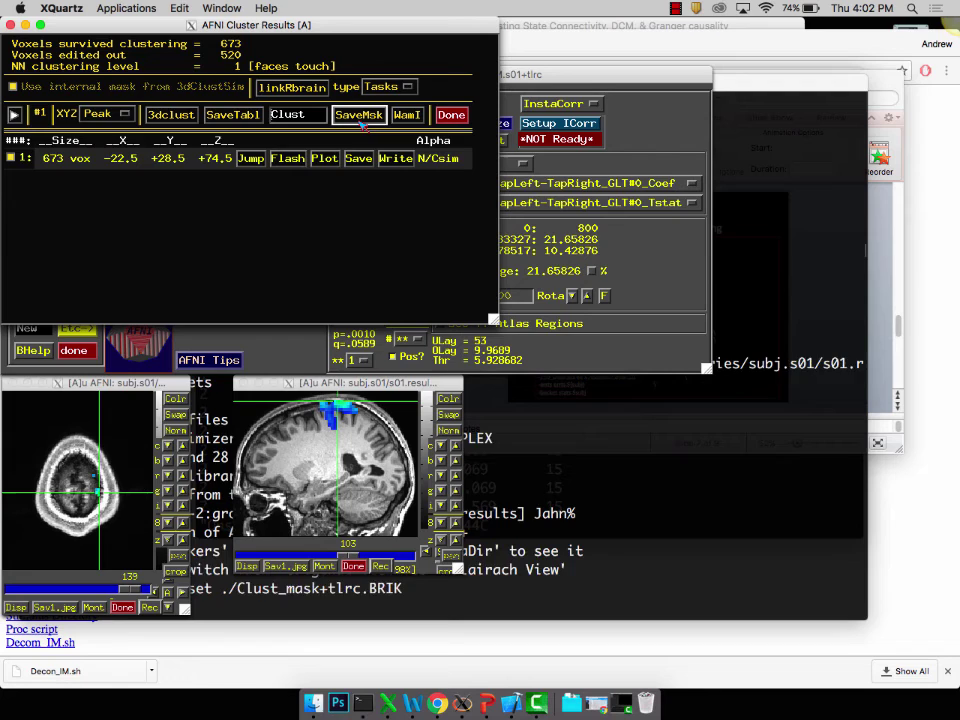
click(10, 24)
Quit AFNI and list the results folder's files with ls -lrt, sorted by time.
click(9, 75)
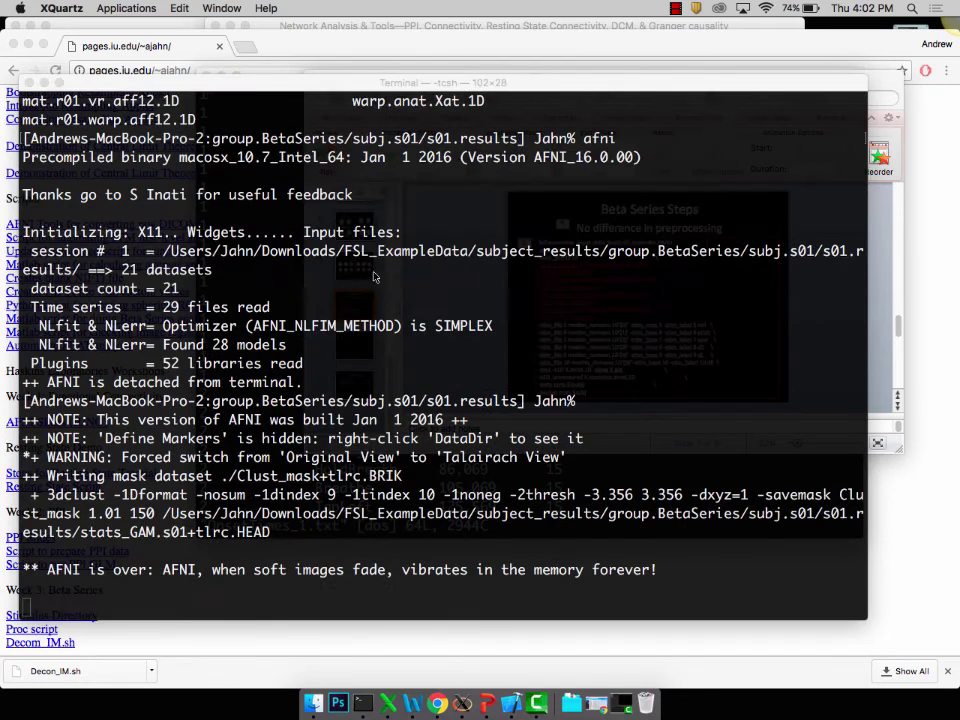
key(Return)
text(ls)
key(Tab)
text(-lrt)
key(Return)
Rename Clust_mask+tlrc to TapLeft-TapRight_mask with 3drename, then list the folder again.
text(3dr)
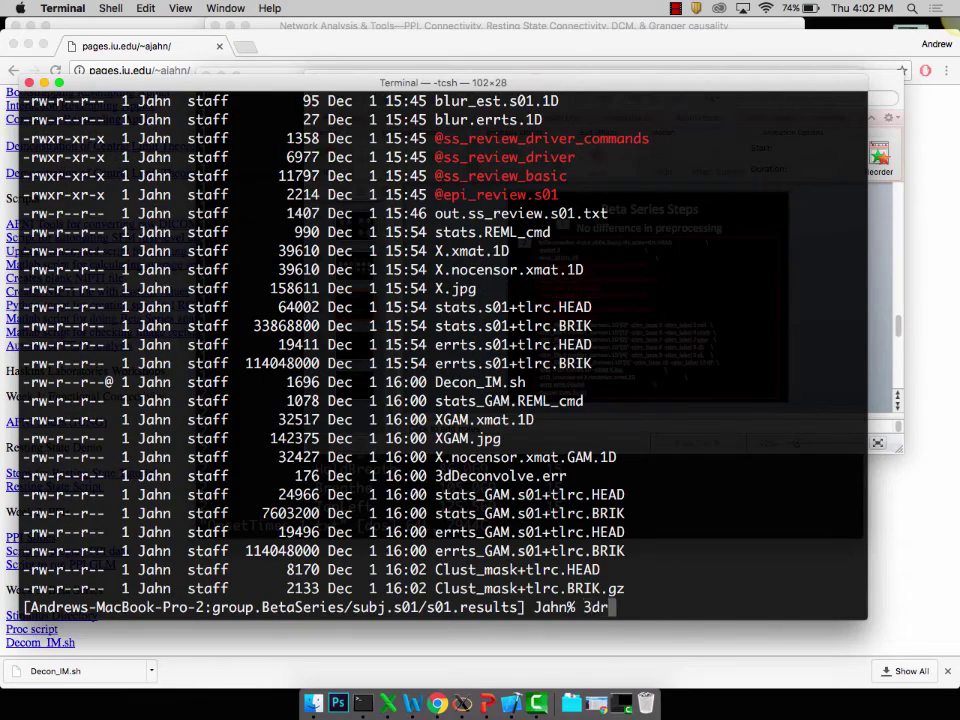
text(ename Clu)
key(Tab)
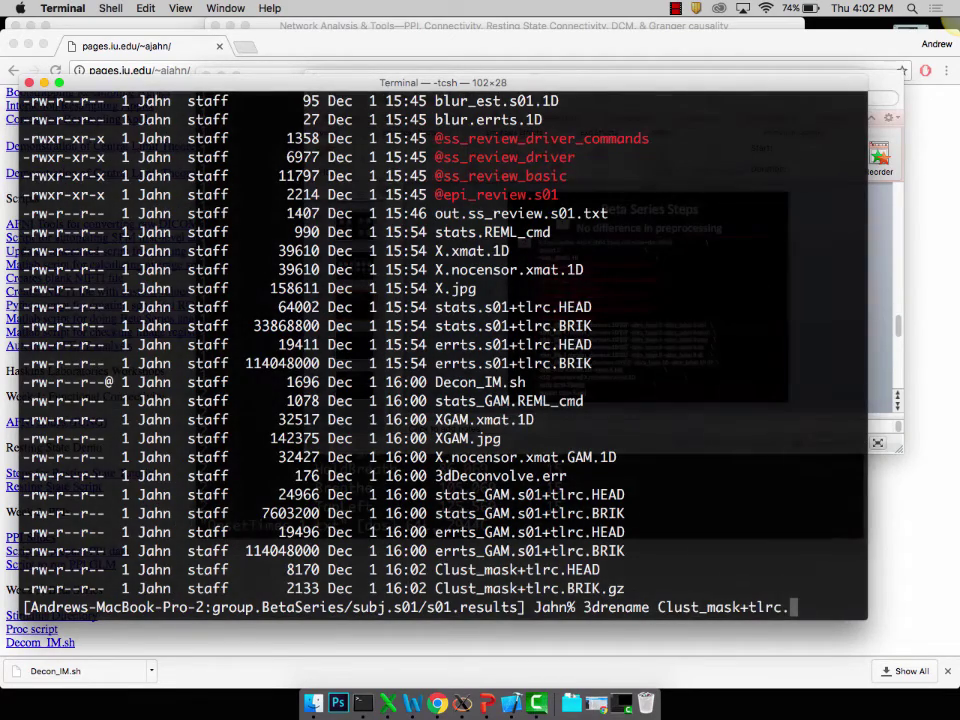
text(TapLeft-TapRight_mask)
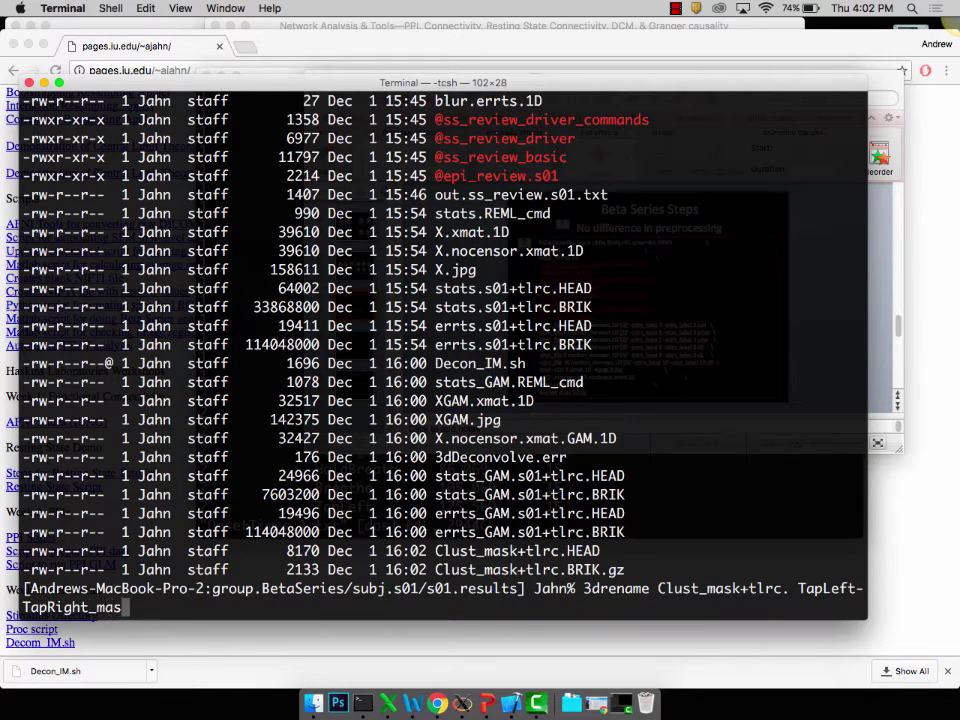
key(Return)
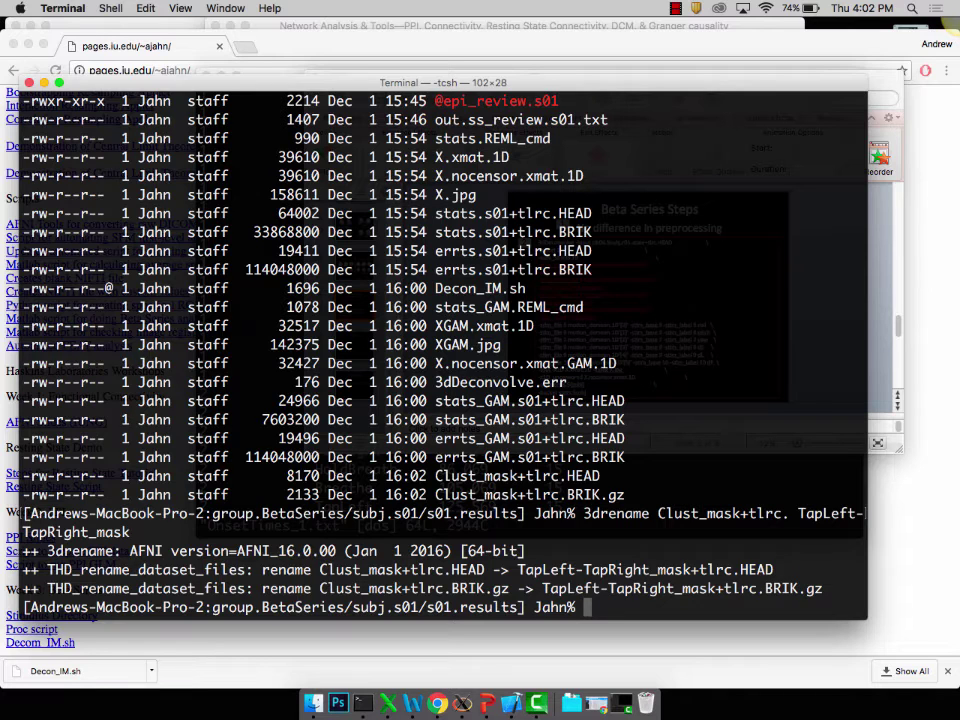
text(ls)
key(Return)
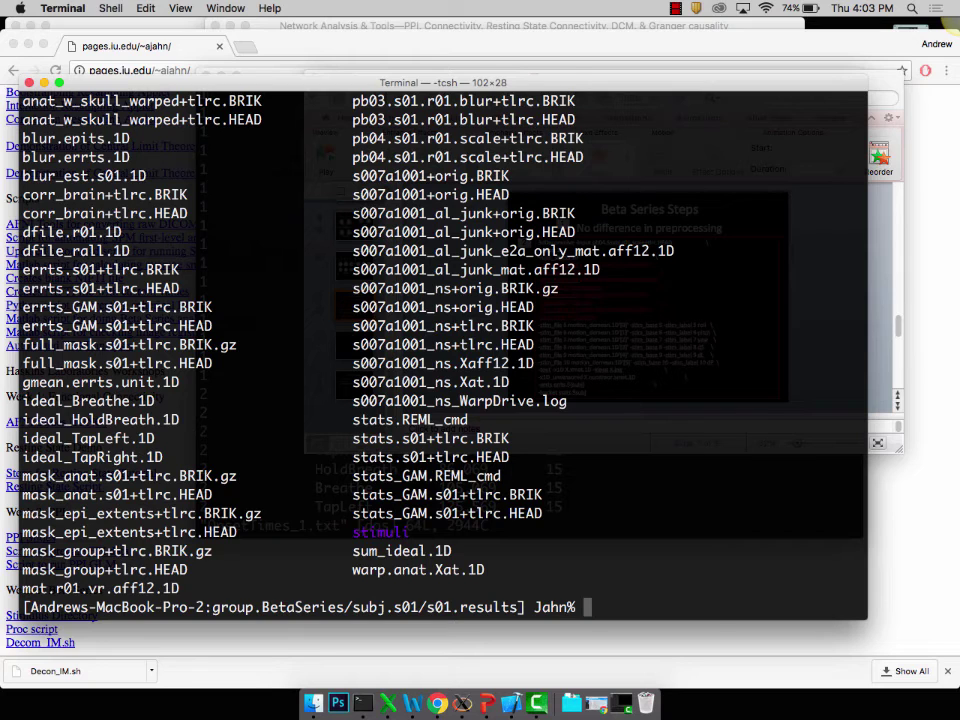
Show verbose 3dinfo for stats.s01+tlrc and review its sub-brick labels such as TapLeft#0_Coef.
text(3dinfo -verb )
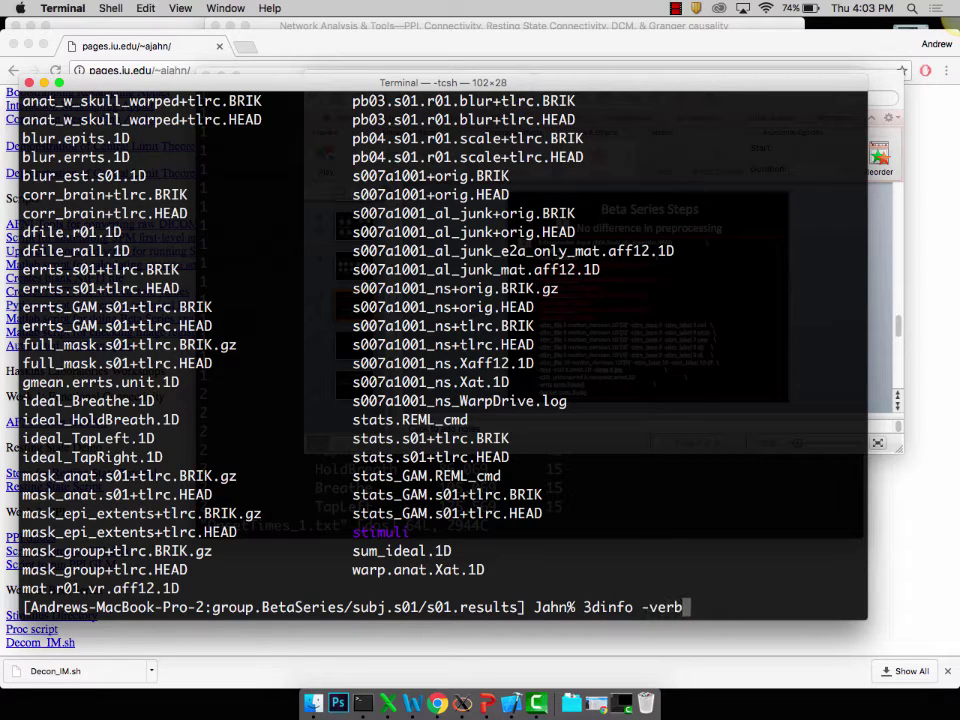
text(stat)
key(Tab)
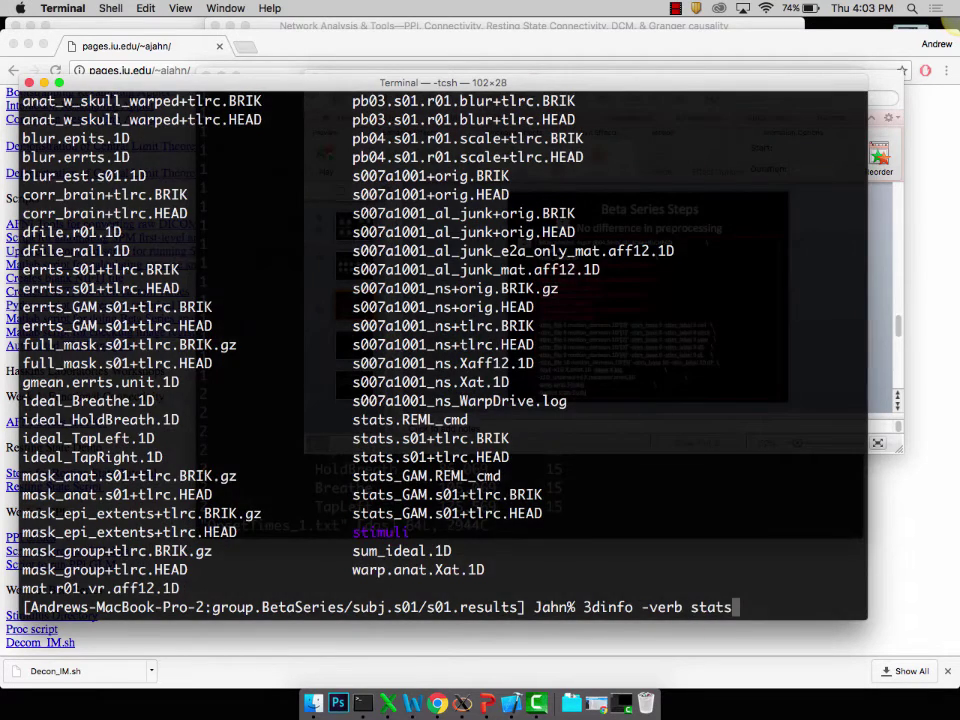
text(.s01+)
key(Tab)
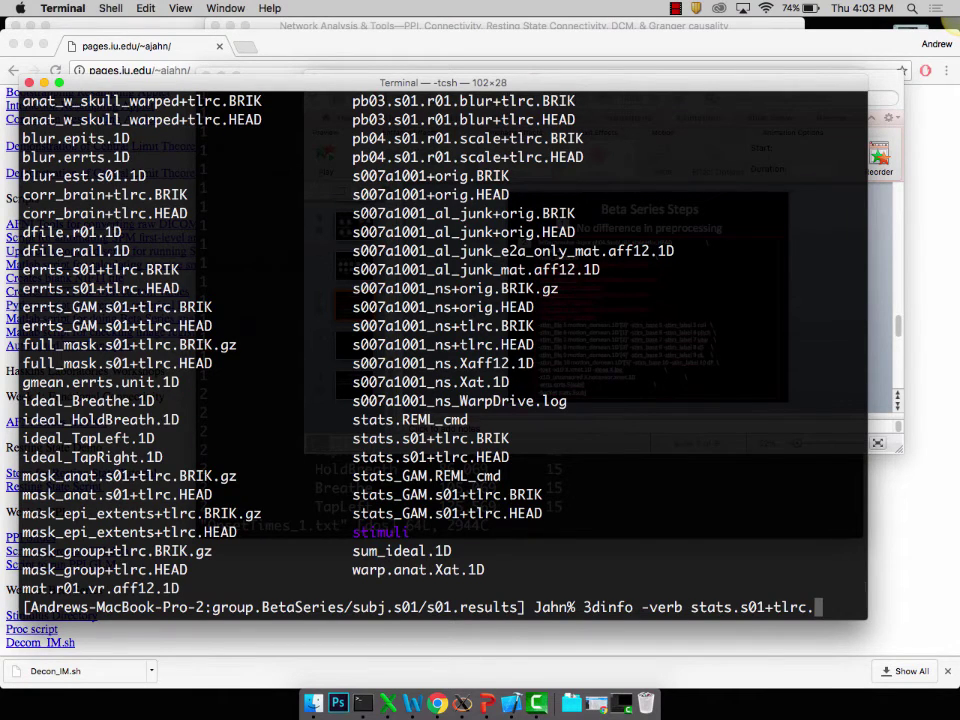
key(Return)
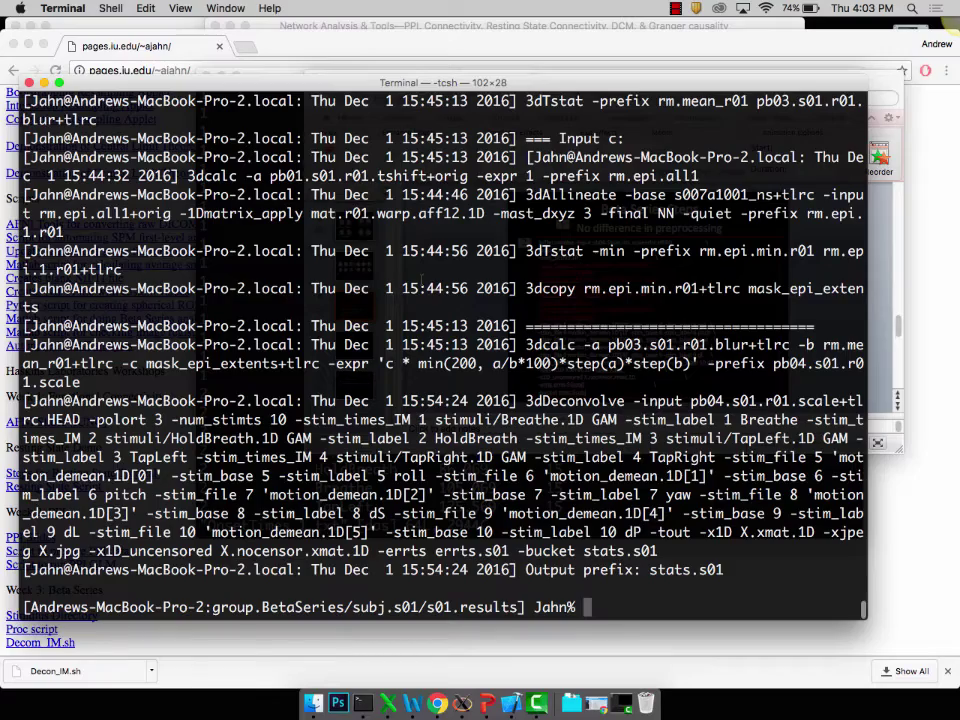
scroll(445, 350, up, 15)
scroll(445, 350, up, 6)
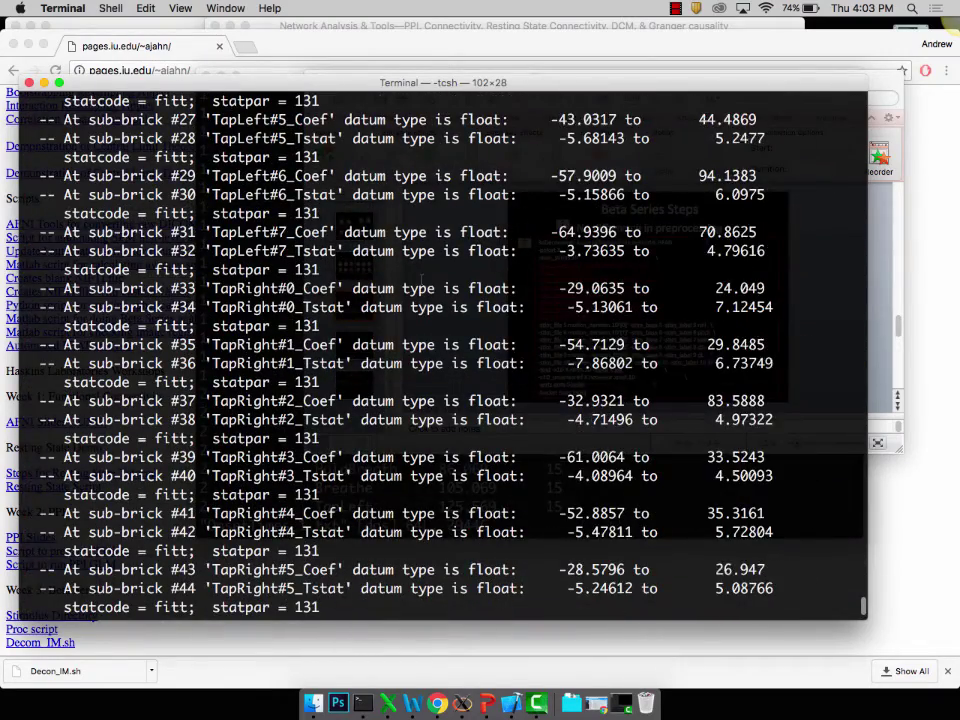
scroll(421, 280, up, 1)
scroll(392, 172, up, 6)
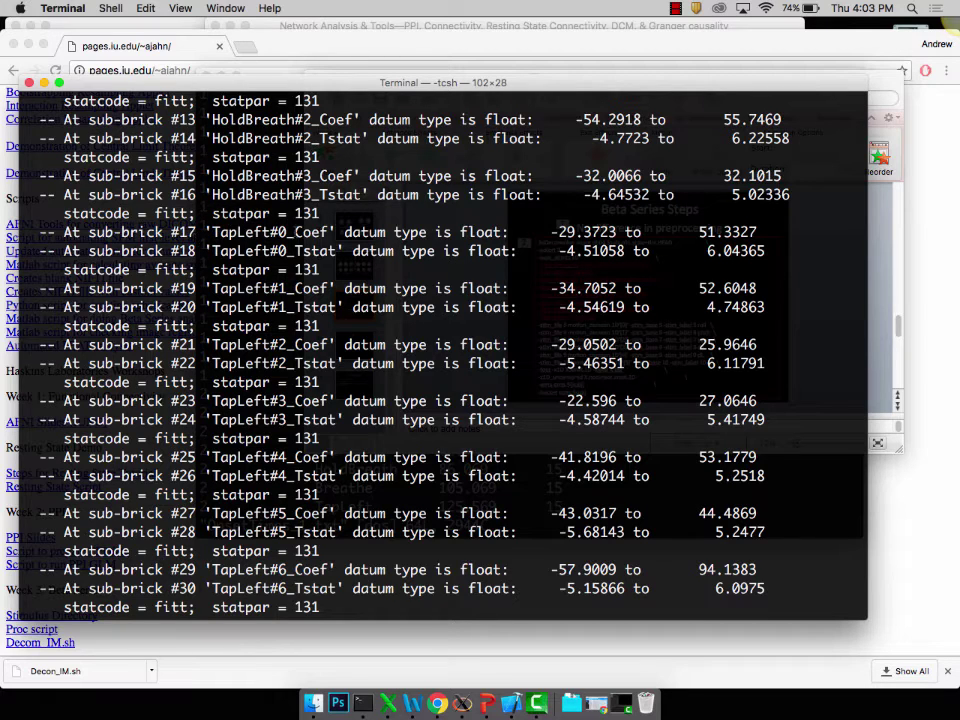
drag(295, 232, 330, 232)
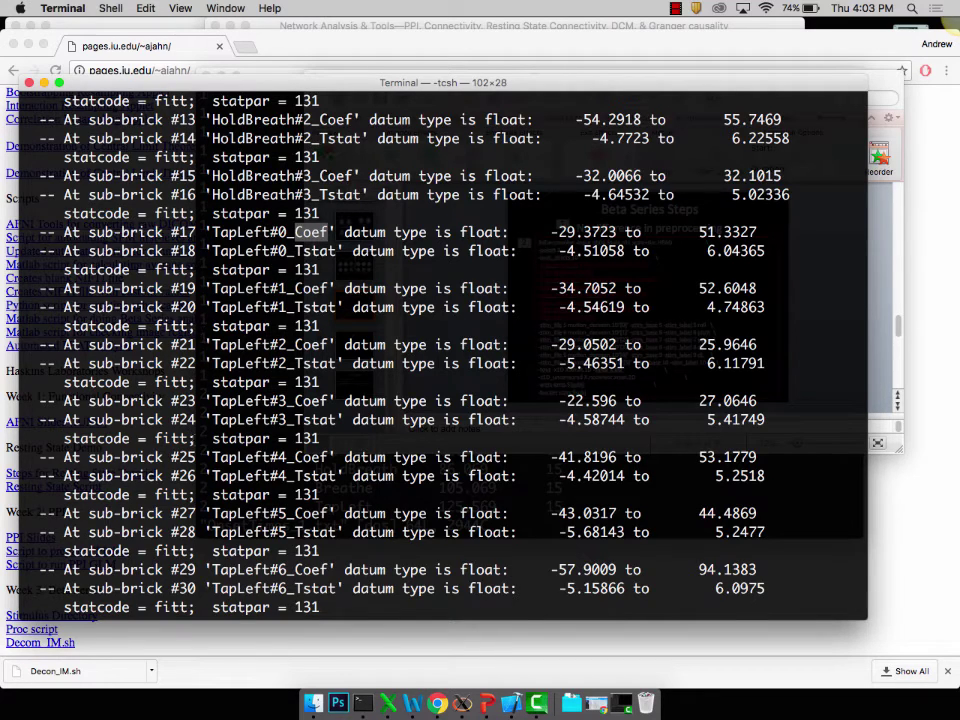
scroll(149, 328, down, 3)
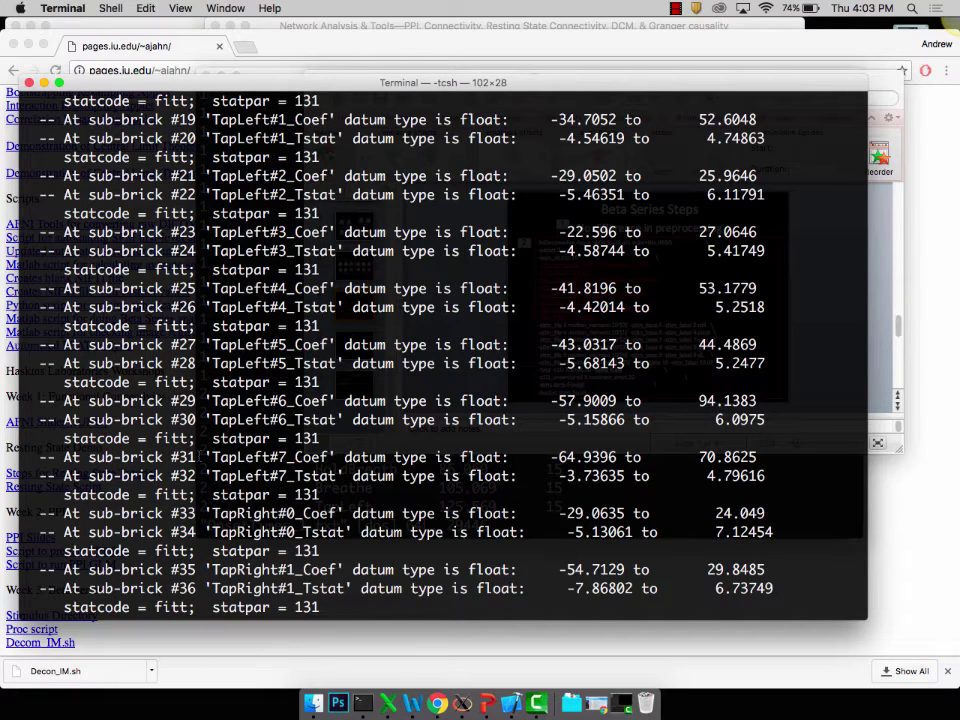
scroll(392, 172, down, 1)
Extract stats.s01+tlrc sub-bricks [17..31(2)] into a new TapLeftBetas dataset with 3dbucket.
text(3d)
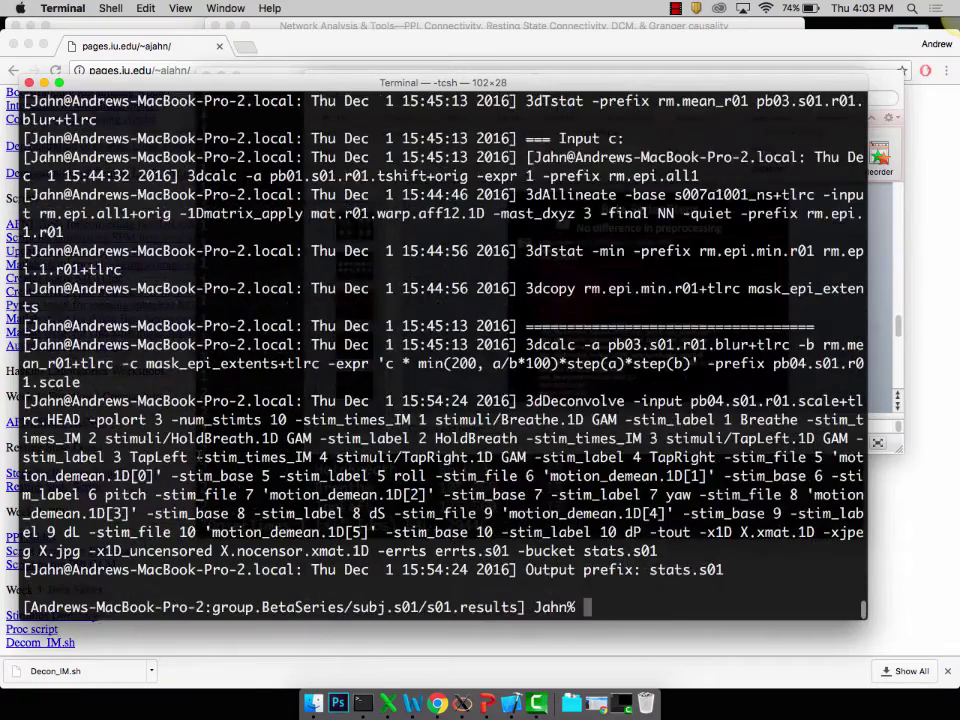
text(bucket -)
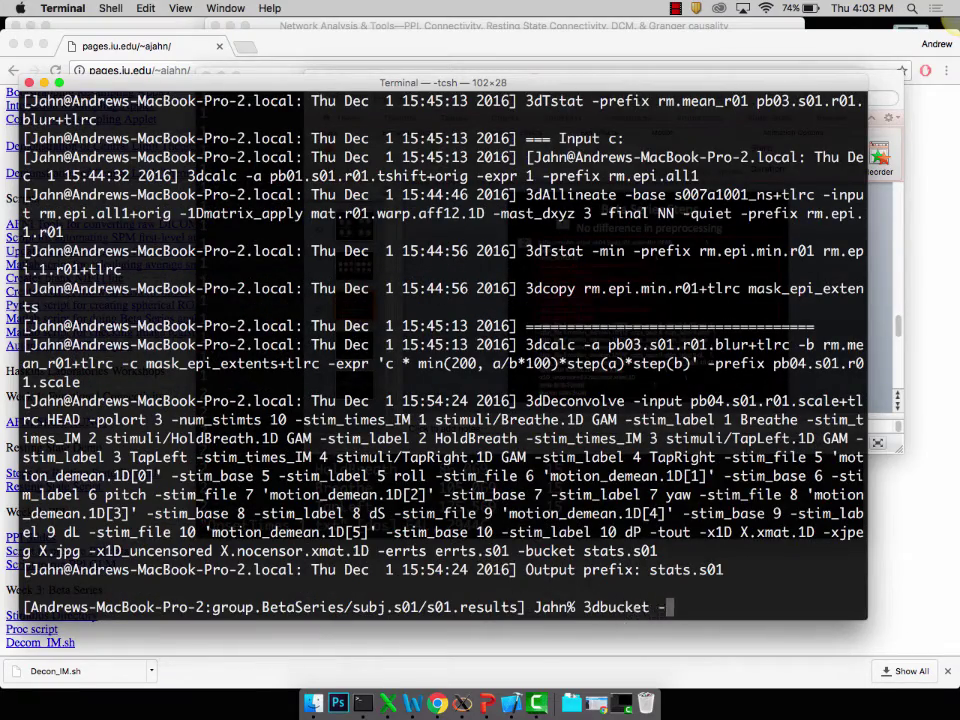
text(prefix TapLef)
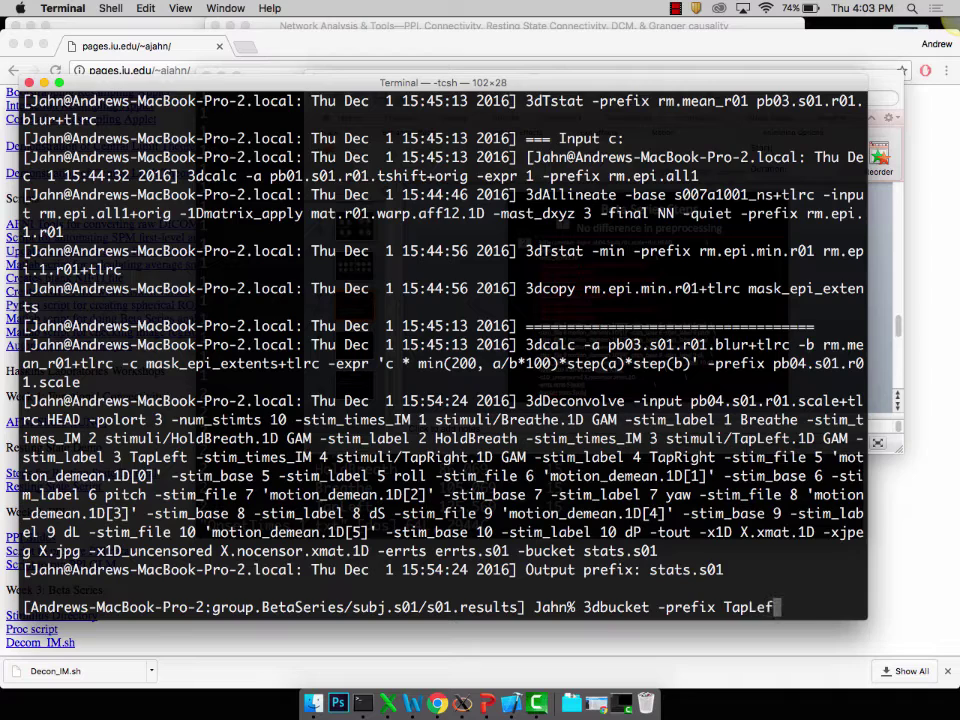
text(tBetas)
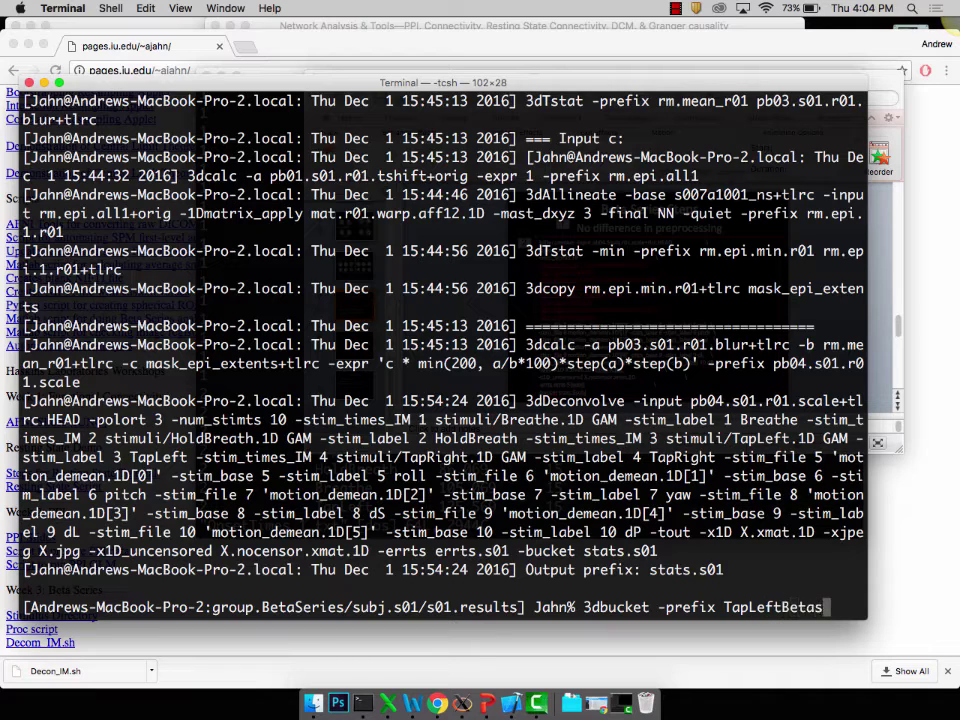
text(stats.s01)
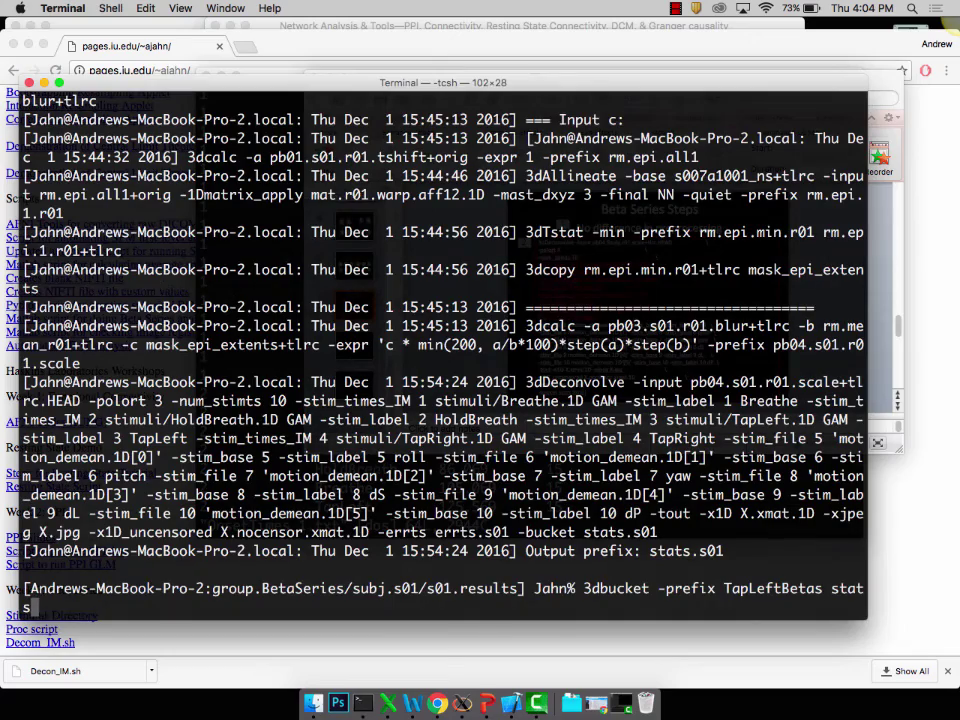
key(Tab)
text('[17..31)
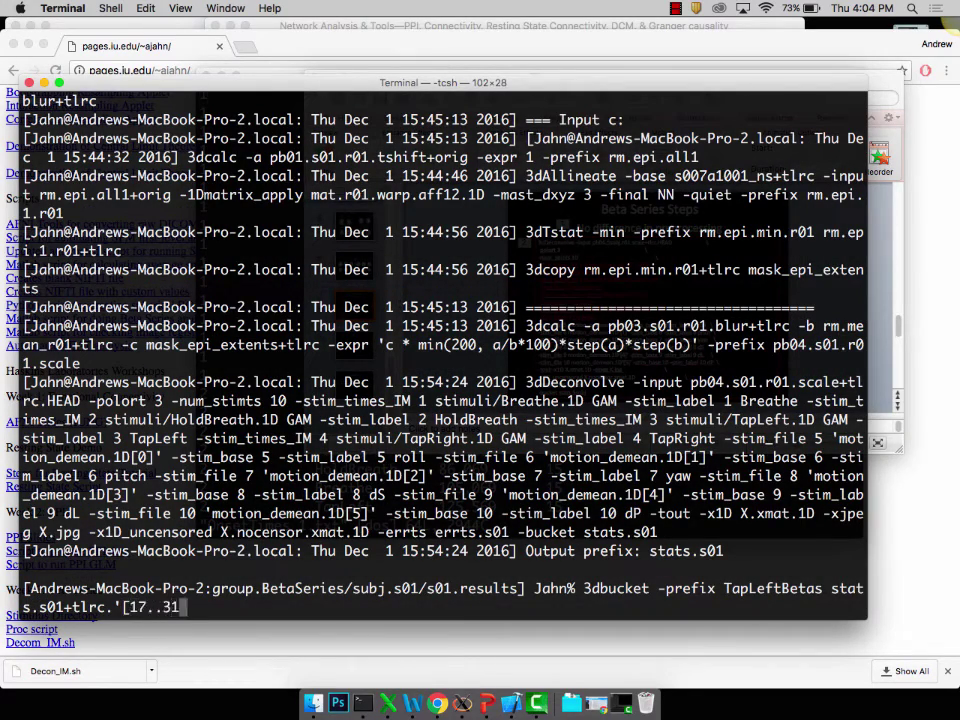
text((2)]')
key(Return)
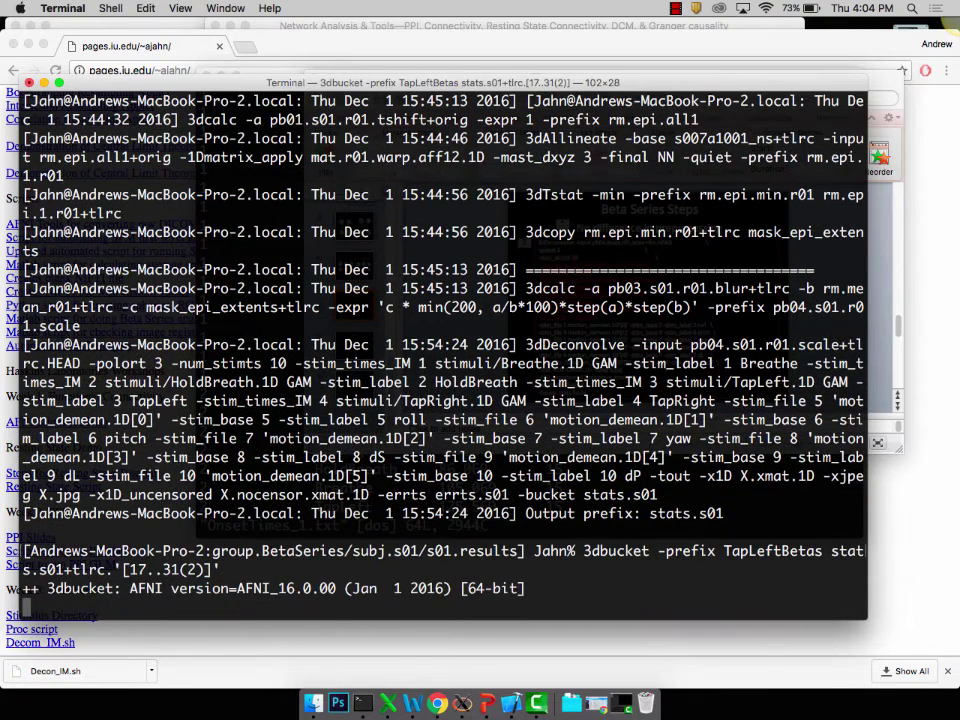
Run 3dinfo on TapLeftBetas+tlrc and check it lists 8 TapLeft coefficient sub-bricks.
text(3dinfo )
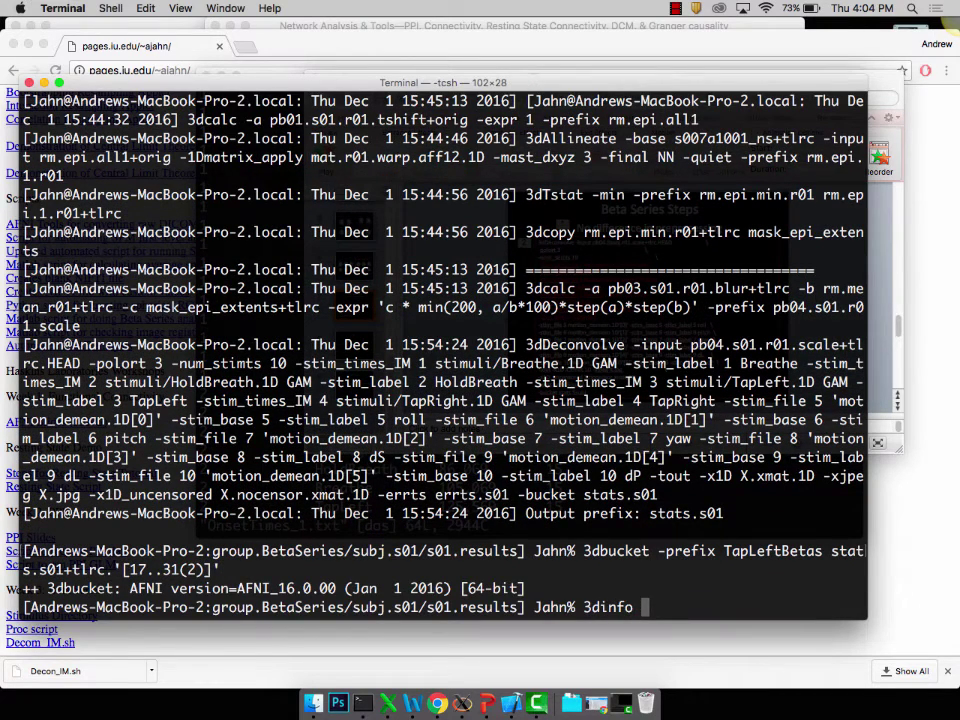
text(TapLeft)
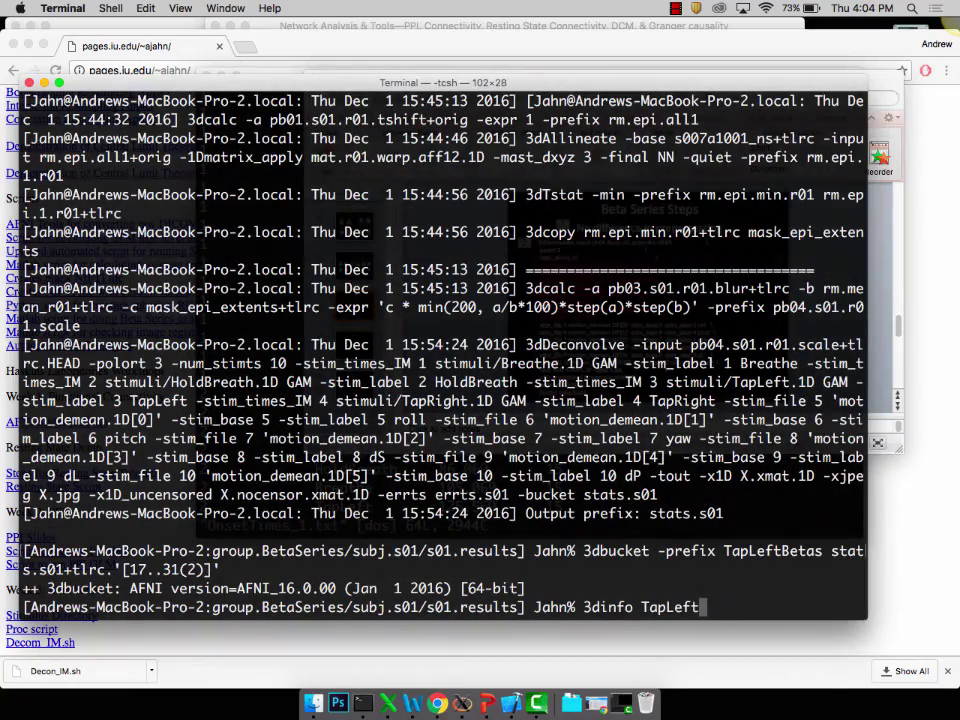
text(Be)
key(ctrl+c)
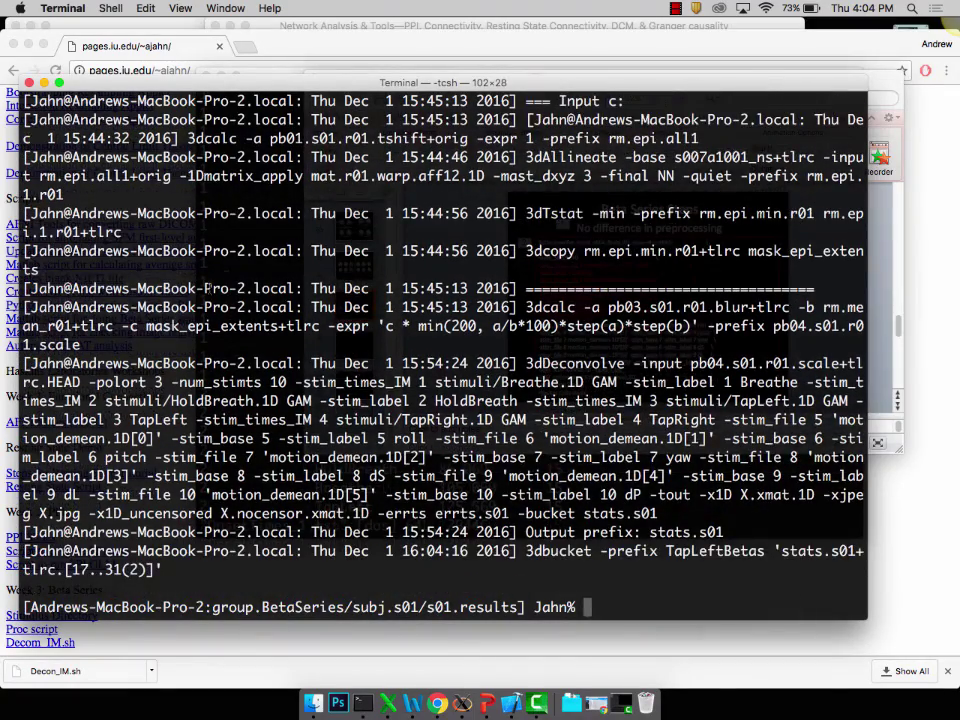
scroll(225, 278, up, 15)
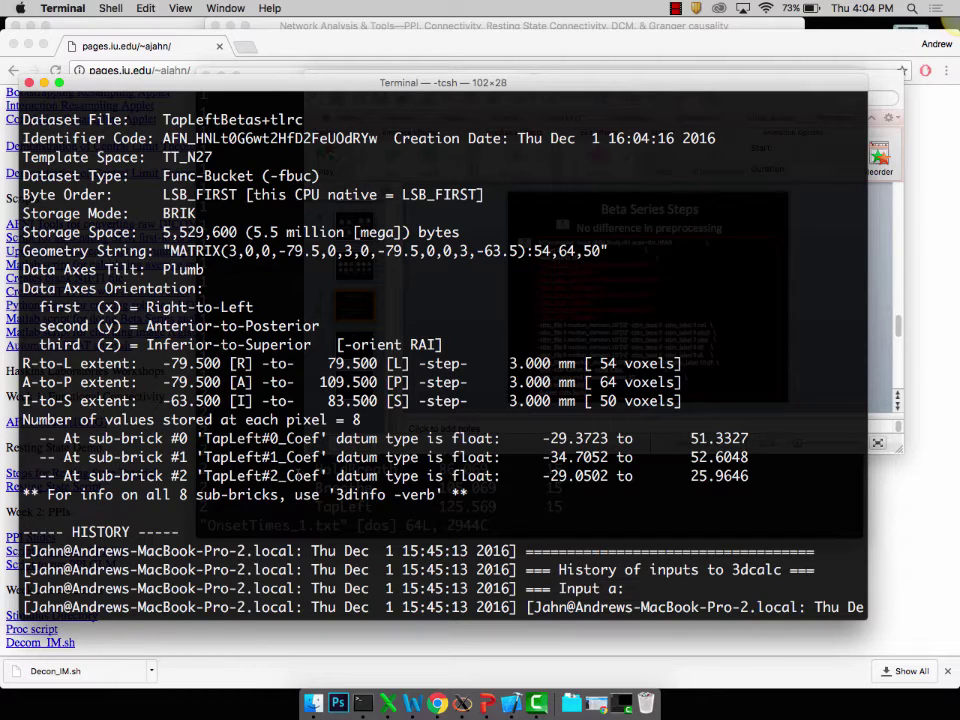
scroll(445, 350, down, 10)
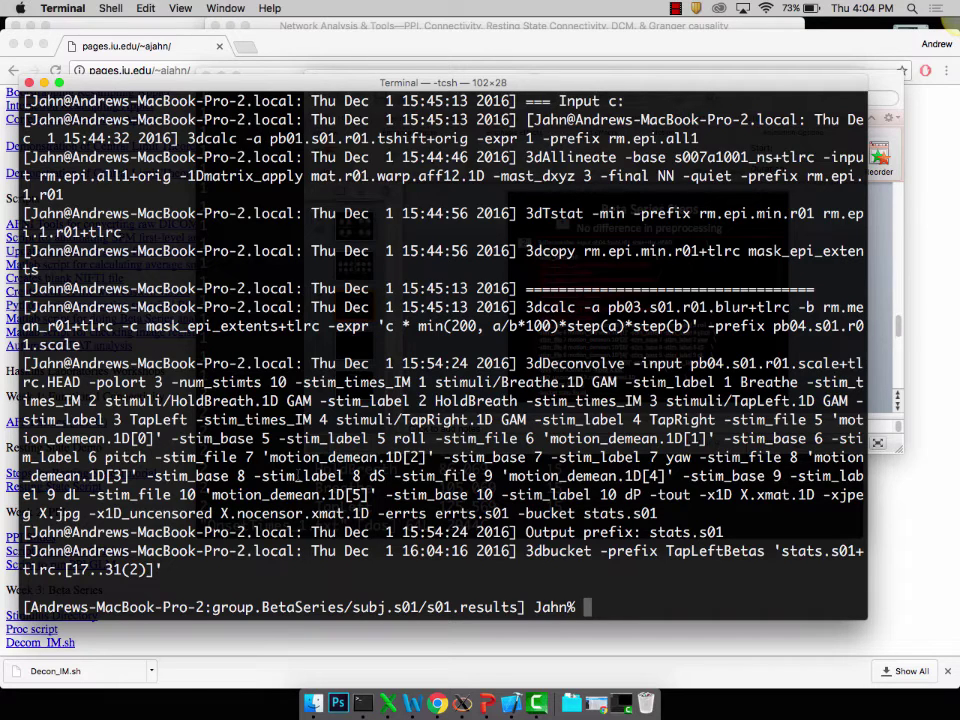
Average TapLeftBetas+tlrc within TapLeft-TapRight_mask using 3dmaskave -quiet, saving TapLeftBetaSeriesFile.1D.
text(3dmaskave)
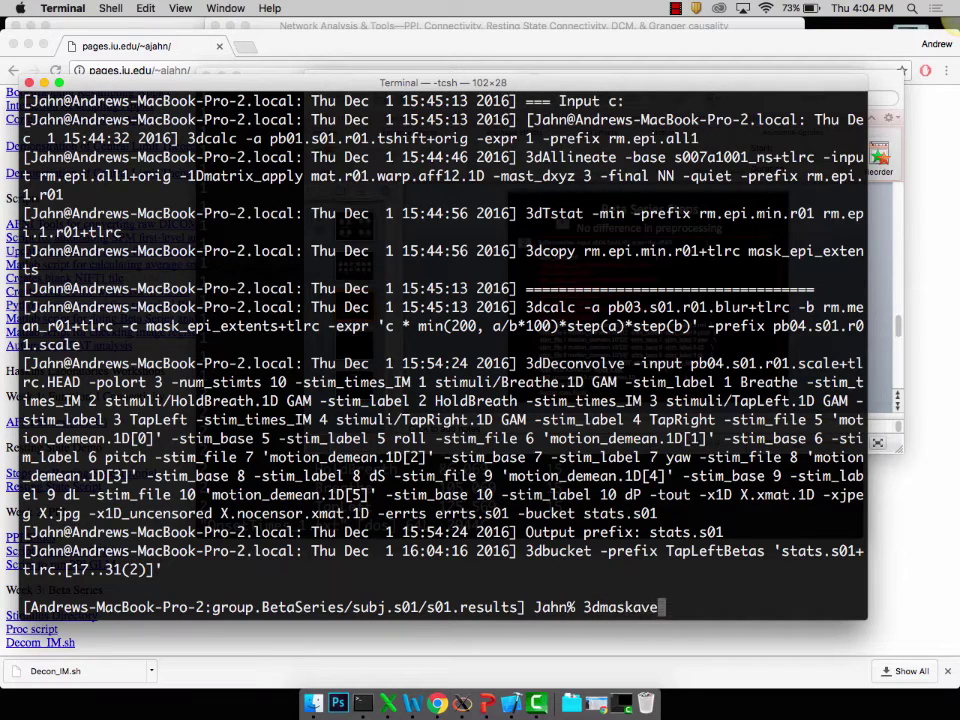
text( -quiet )
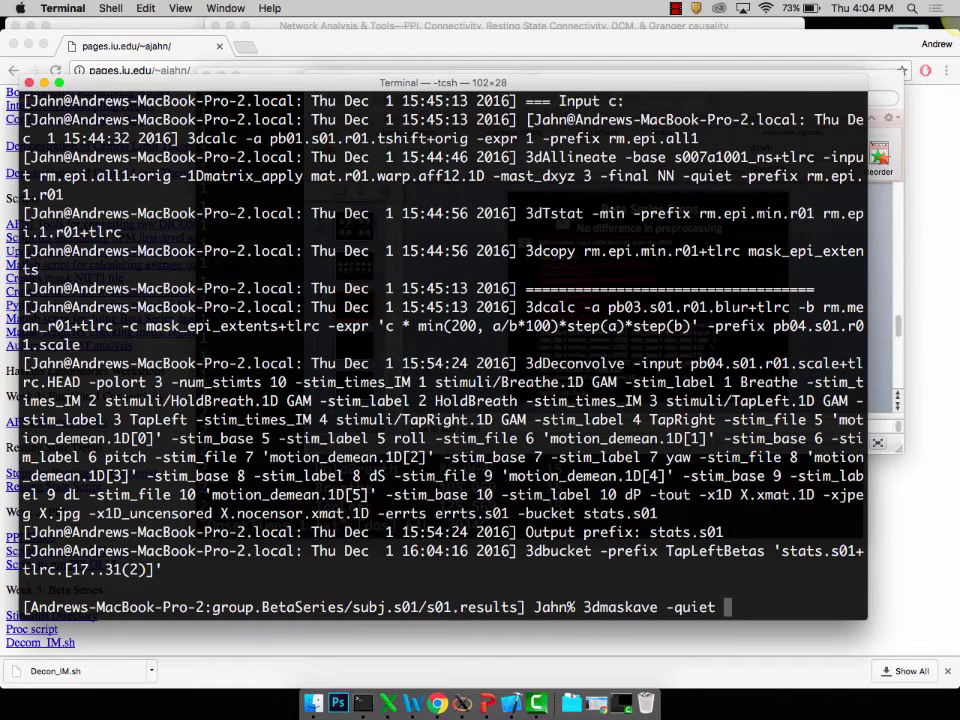
text(-mask )
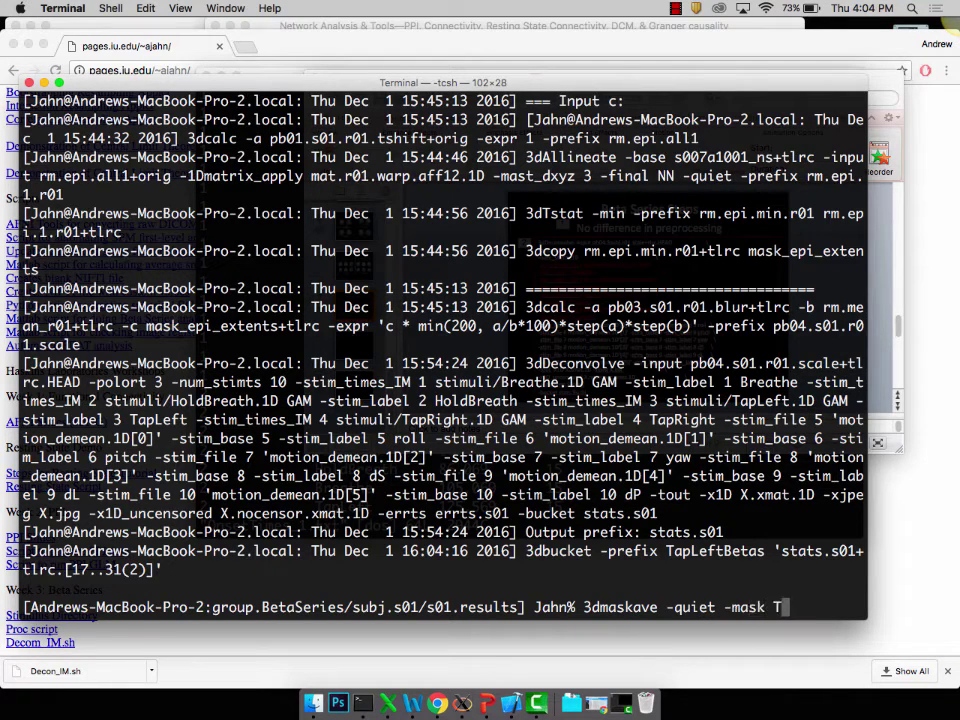
text(TapLeft)
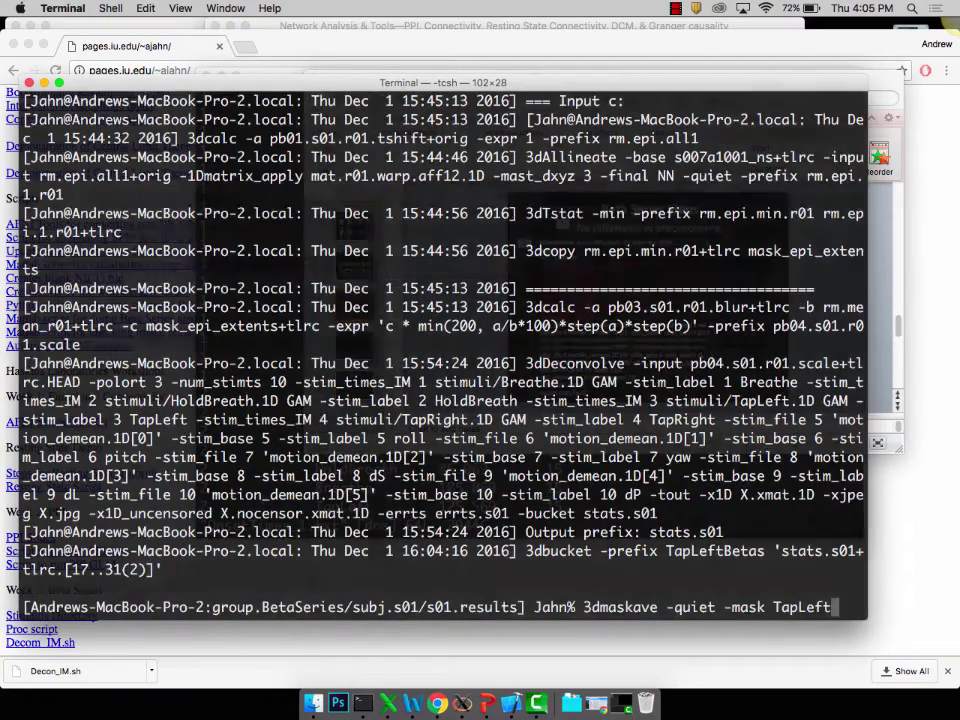
key(Tab)
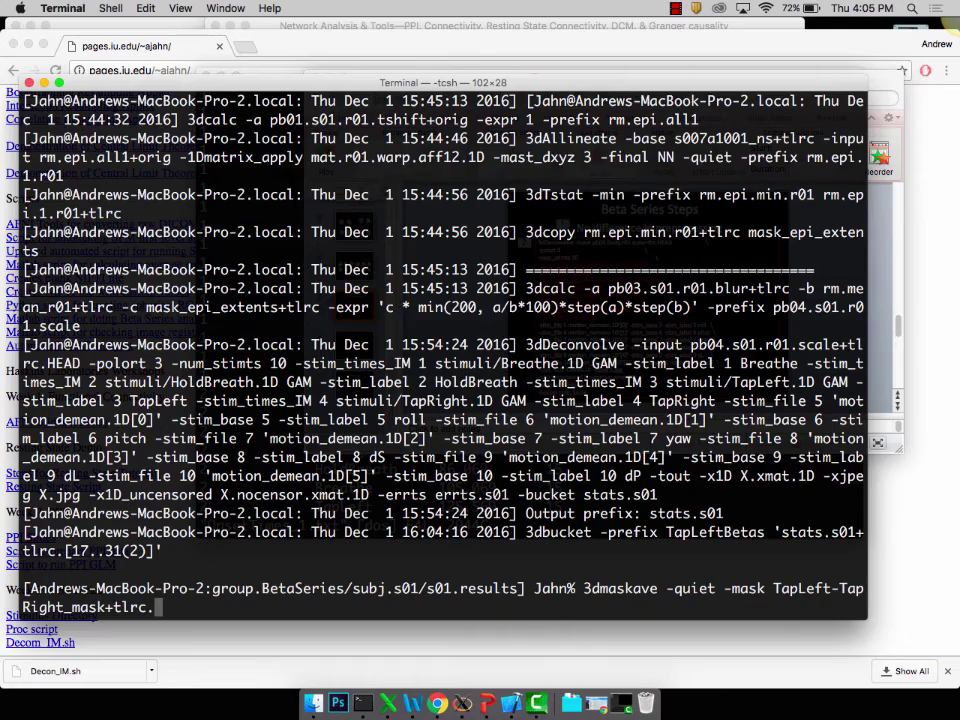
text(TapLef)
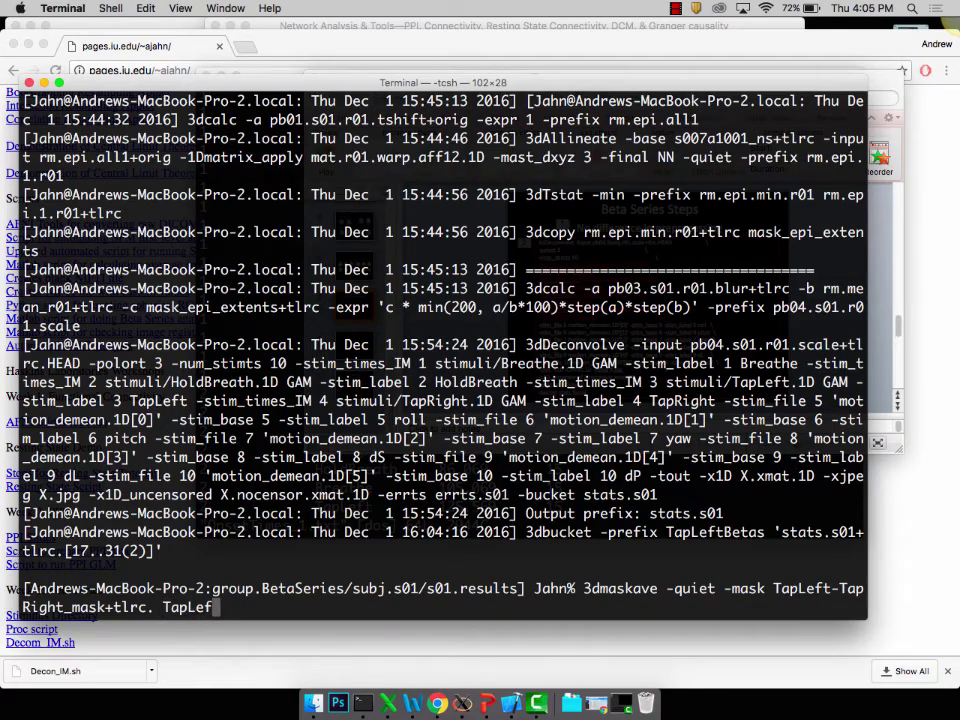
text(t)
key(Tab)
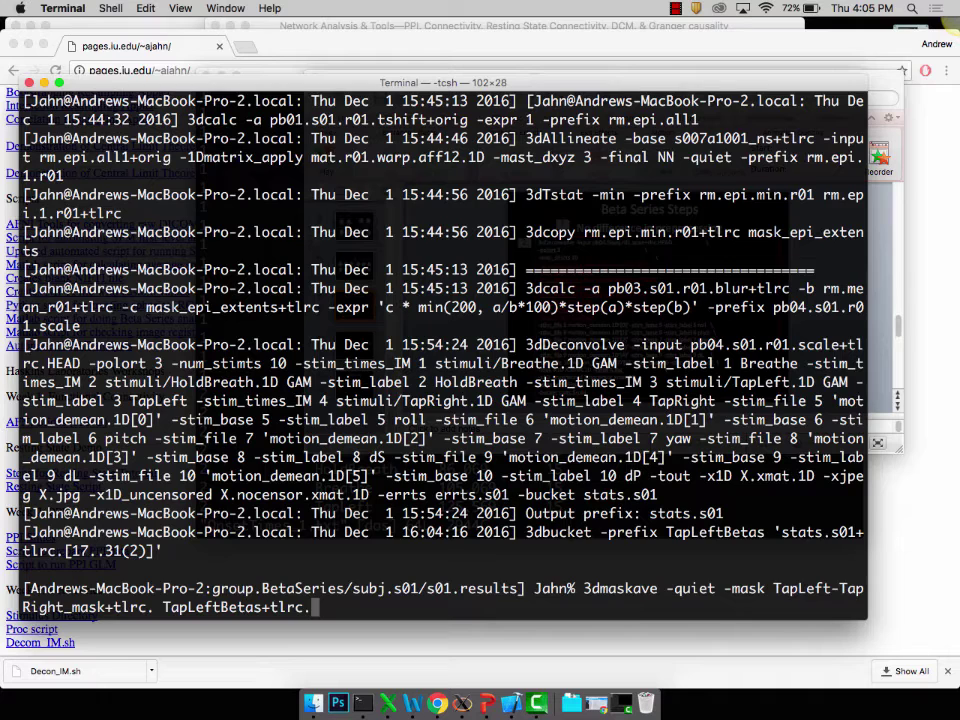
text(>)
text( TapLeft)
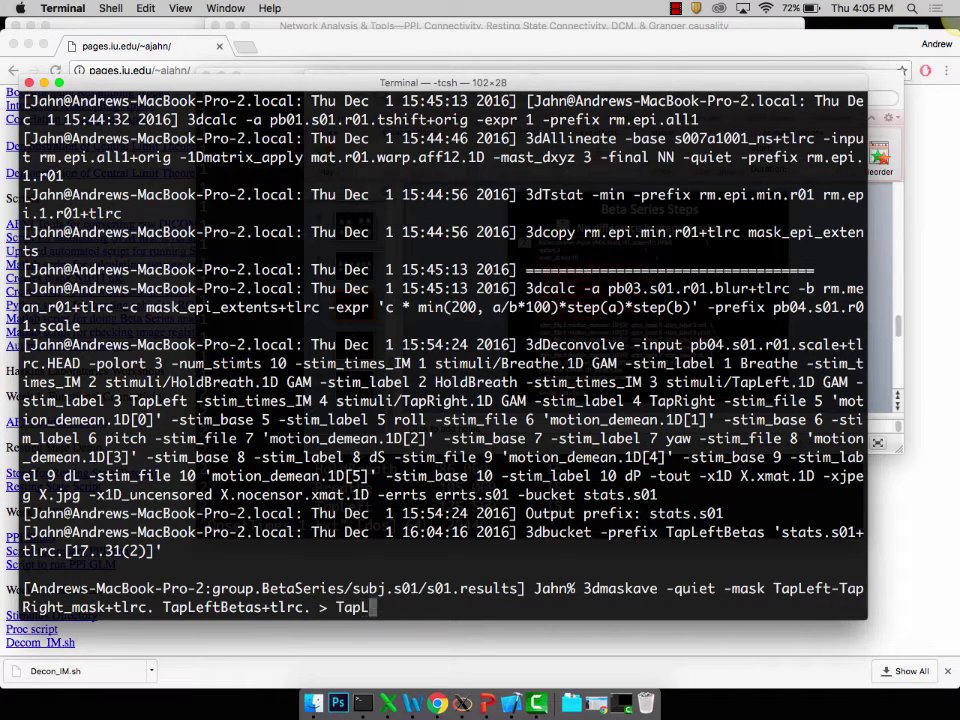
text(BetaSeries)
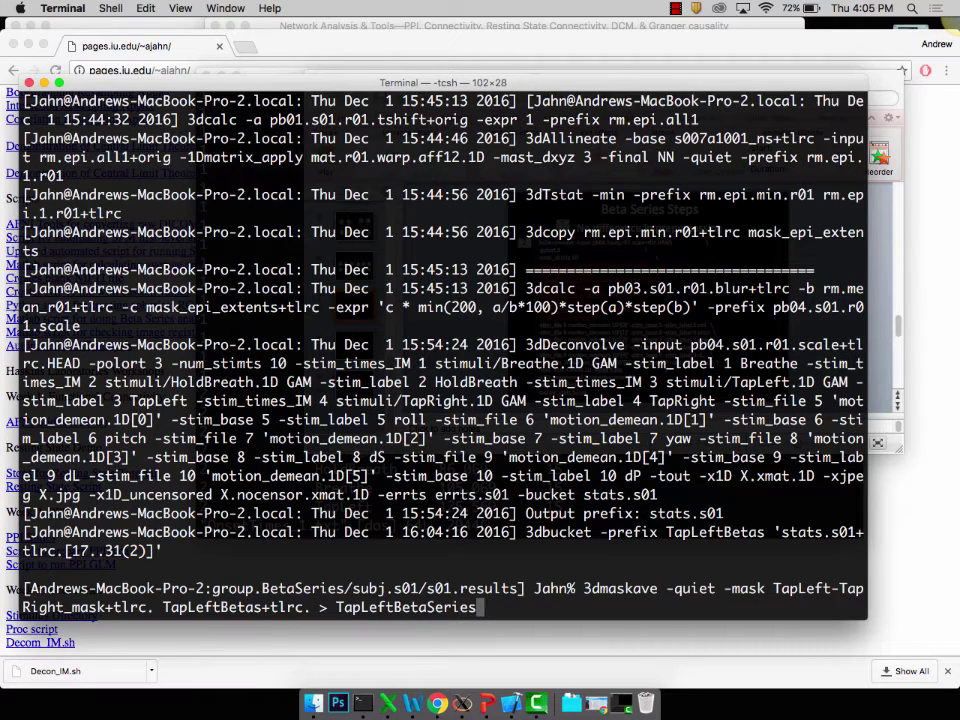
text(File.1D)
key(Return)
text(1dplot TapLEft)
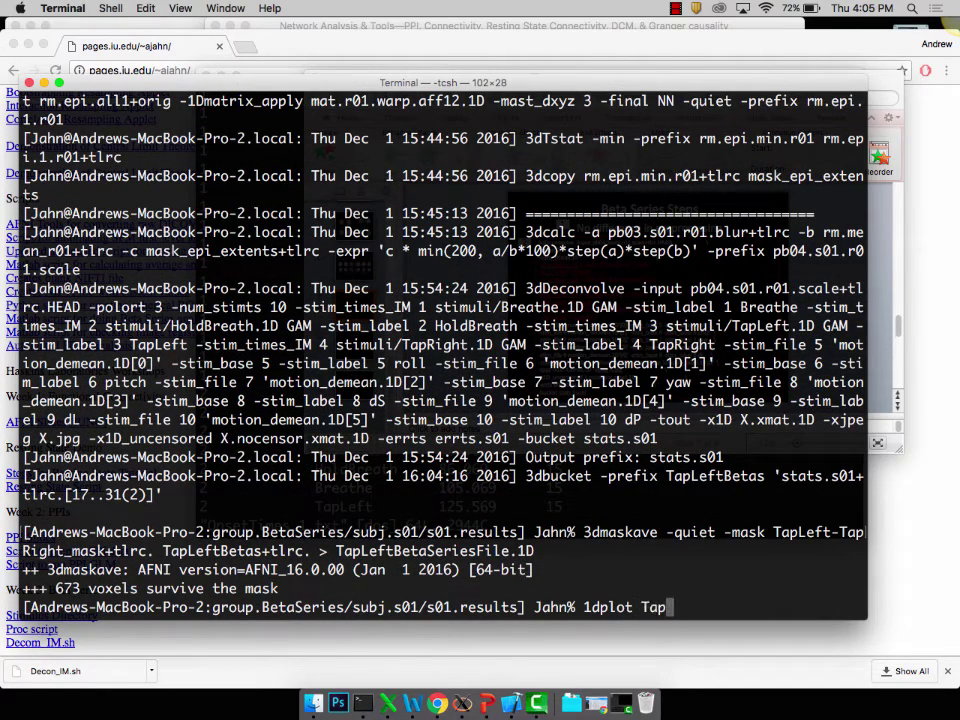
Graph TapLeftBetaSeriesFile.1D with 1dplot, enlarge the plot window, then close it.
key(BackSpace)
key(BackSpace)
key(BackSpace)
text(eftBetaSeriesFile.1D)
key(Return)
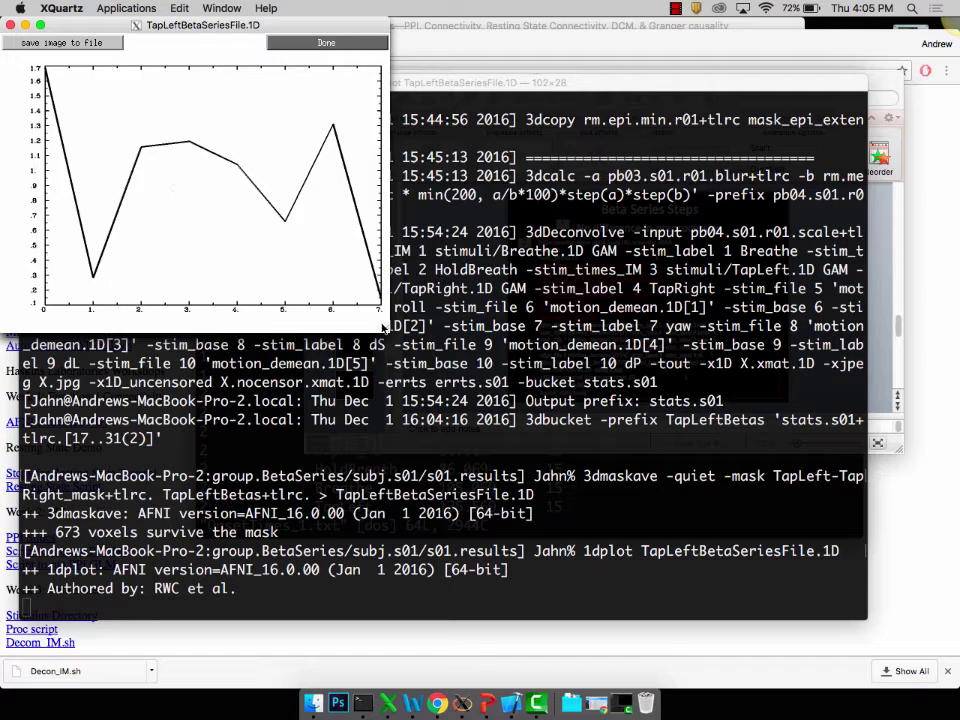
drag(383, 328, 575, 455)
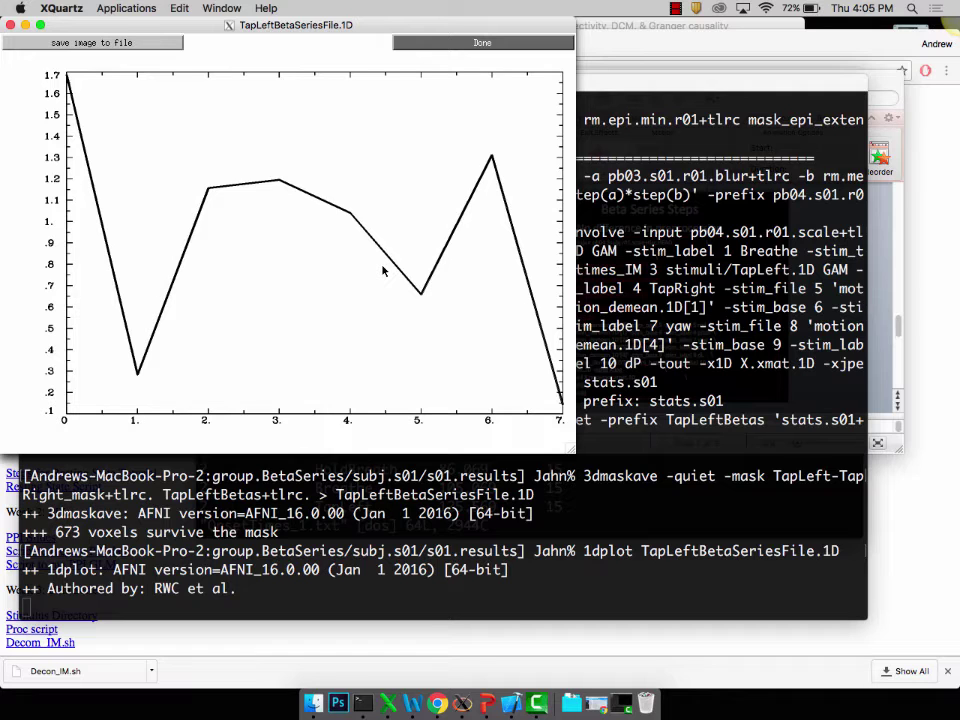
click(10, 28)
key(Return)
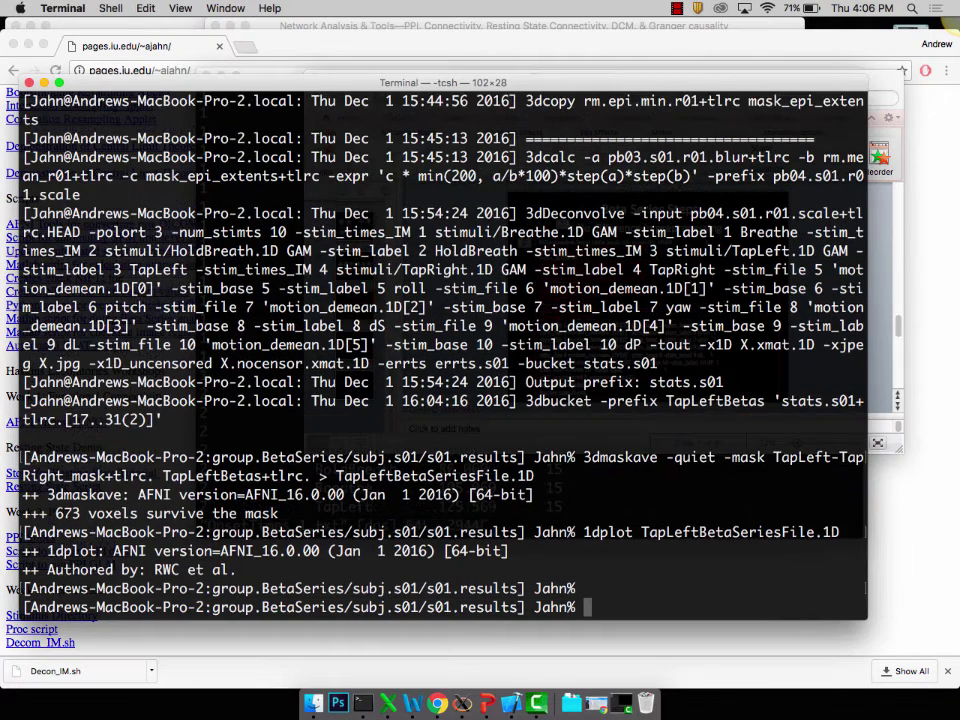
Abandon a half-typed 3dfim+ command and list the folder's files with ls -ltr.
text(3dfim+ -)
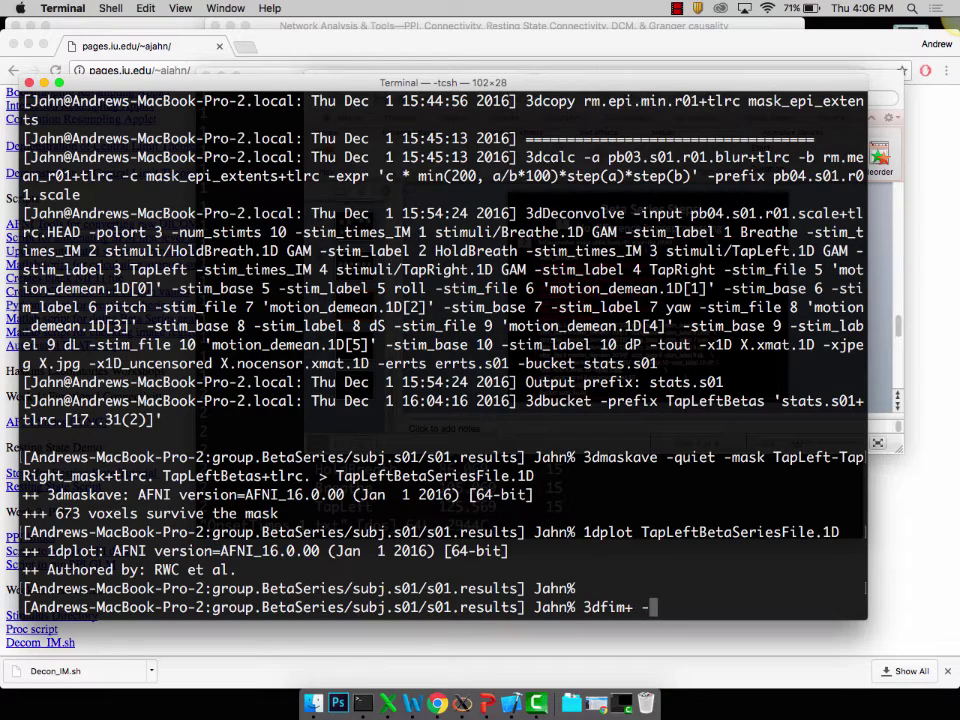
text(input TapLeft)
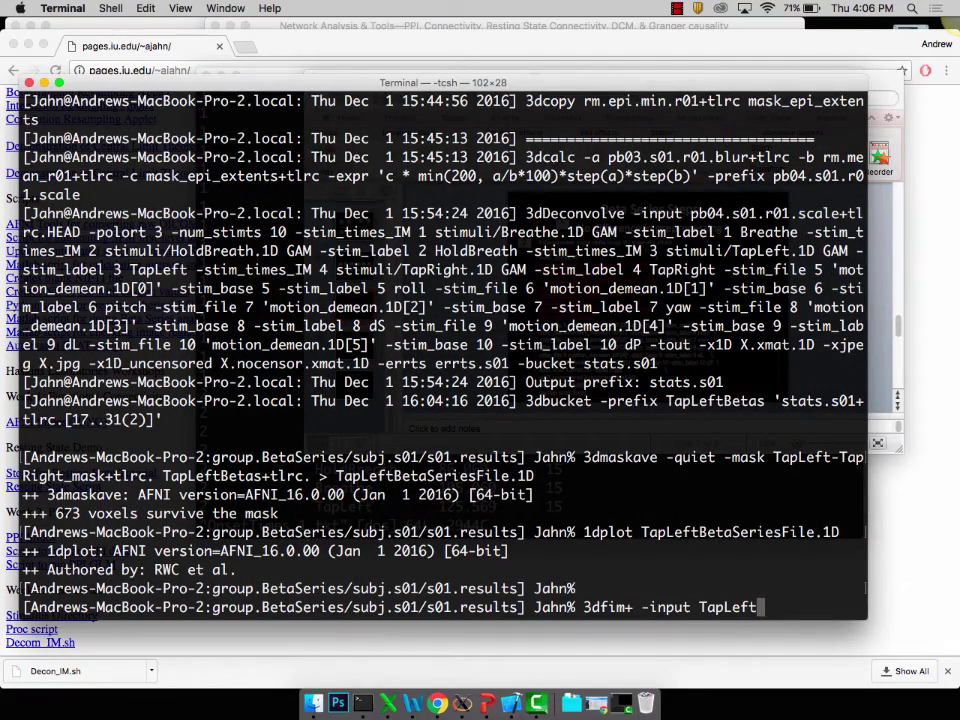
text(B)
key(Tab)
text(+)
key(BackSpace)
key(ctrl+u)
text(ls -ltr)
key(Return)
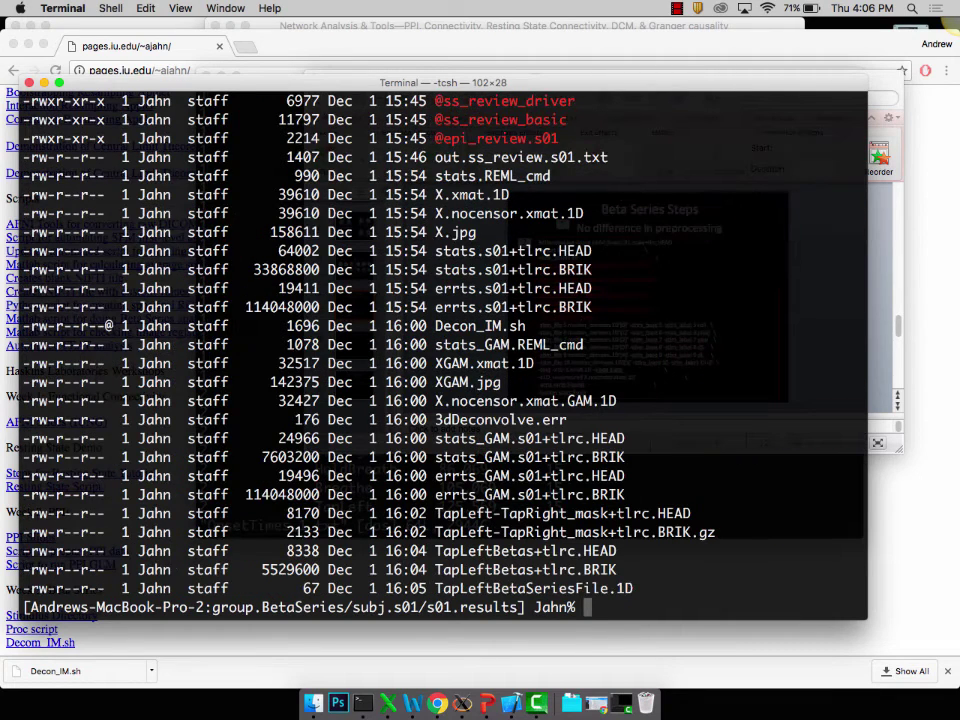
Run 3dfim+ correlating TapLeftBetas with TapLeftBetaSeriesFile.1D into MyBetaSeries_TapLeft_Corr, then recall it.
text(3dfim+)
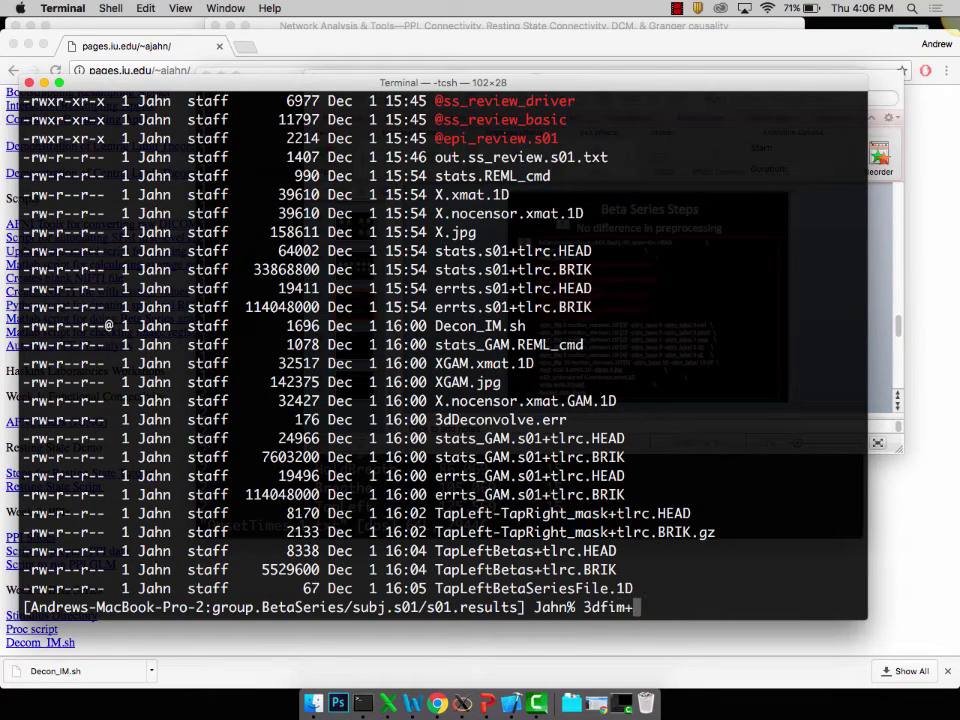
text( -input TapLeftB)
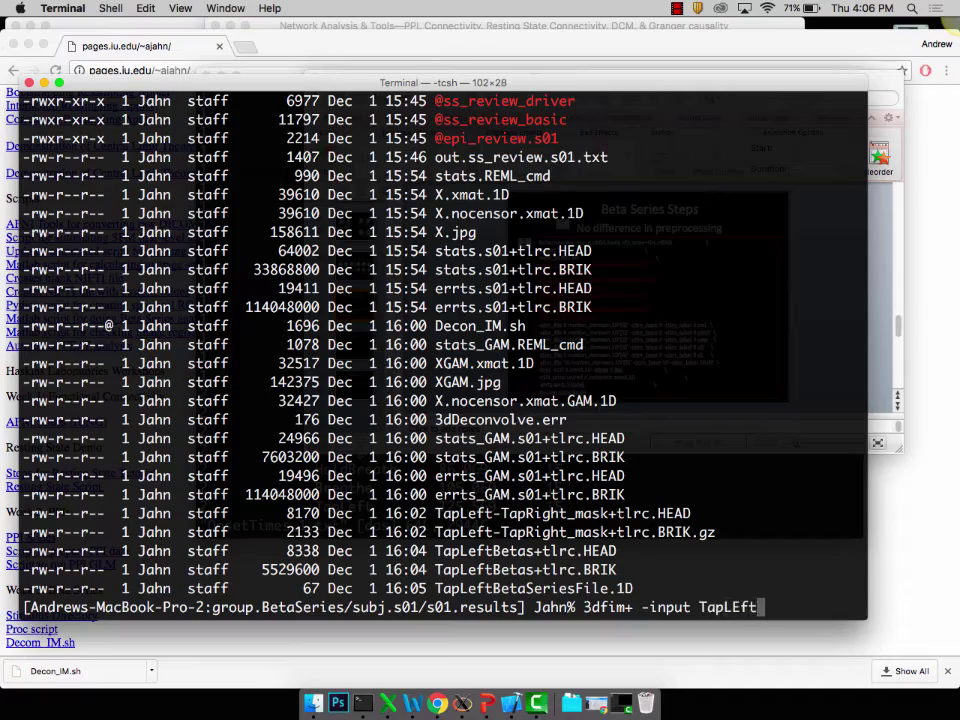
key(BackSpace)
key(BackSpace)
key(BackSpace)
text(ftBeta)
key(Tab)
text(s)
key(Tab)
text(-)
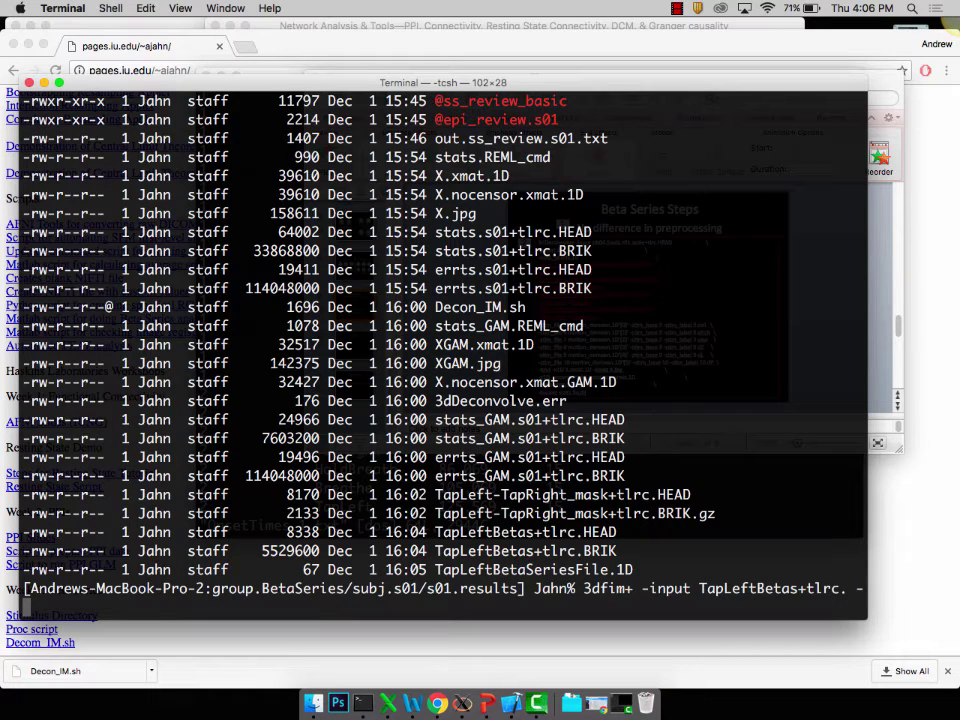
text(ideal_file )
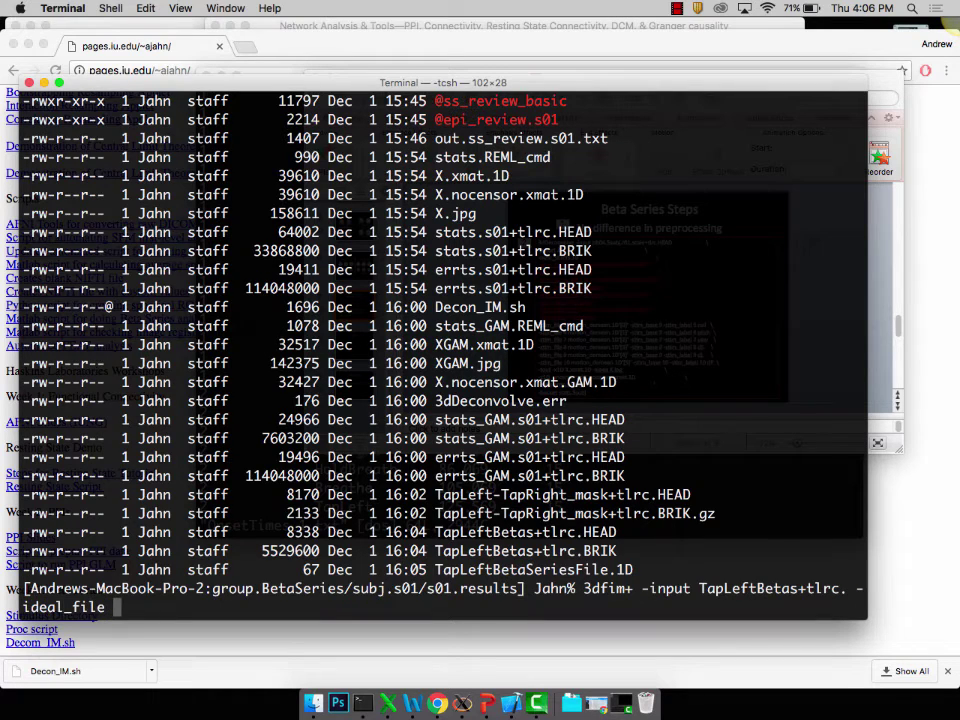
text(TapLeftBetaSeriesFile.1D )
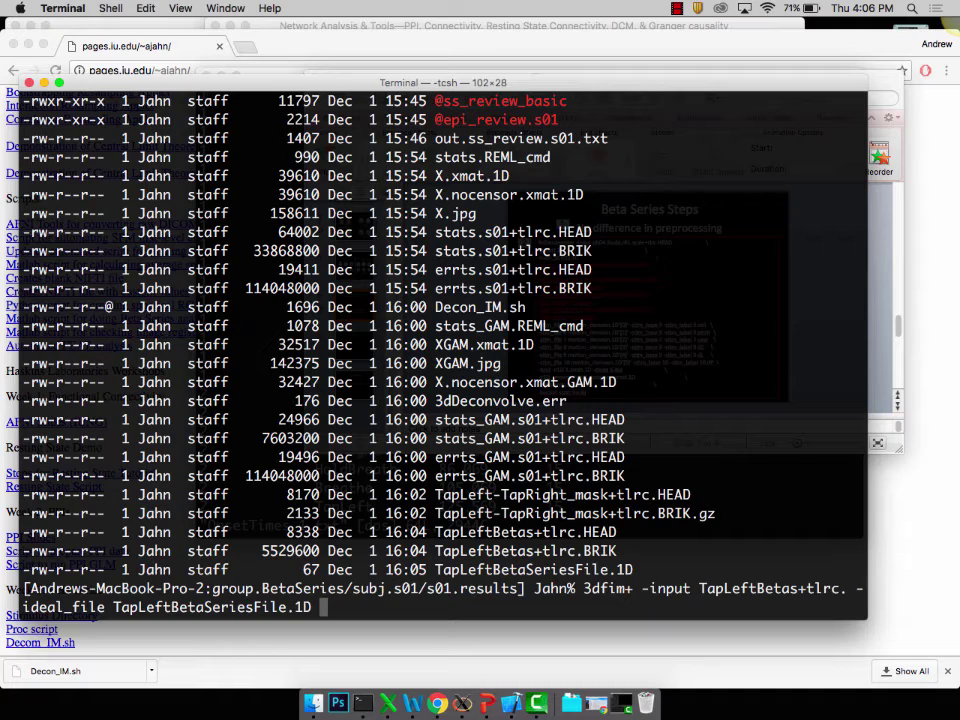
text(-out Correlation)
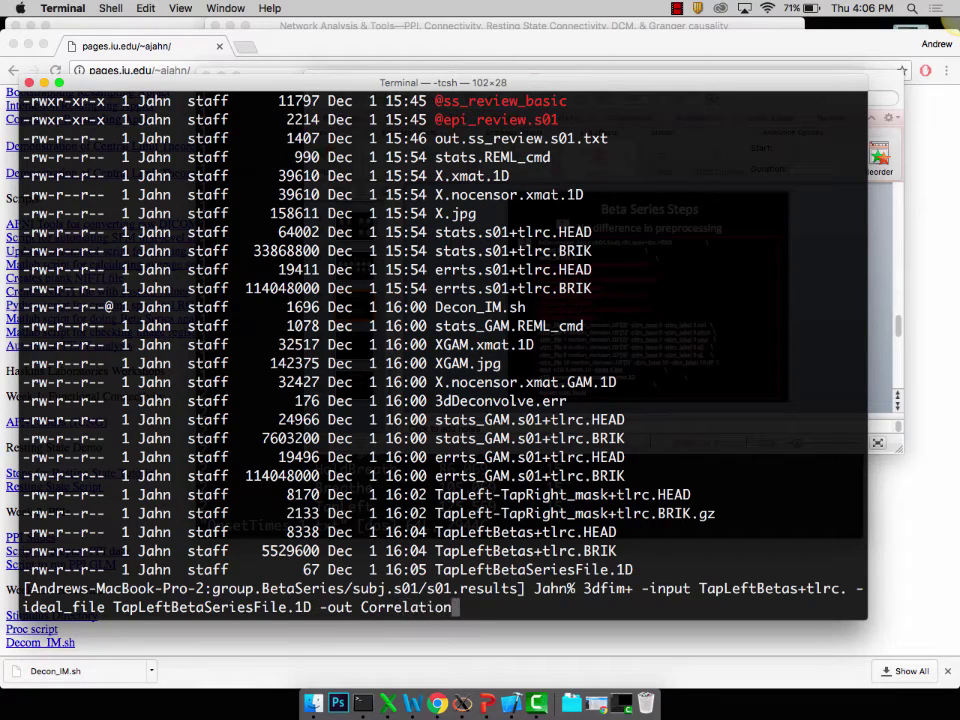
text( -bucket )
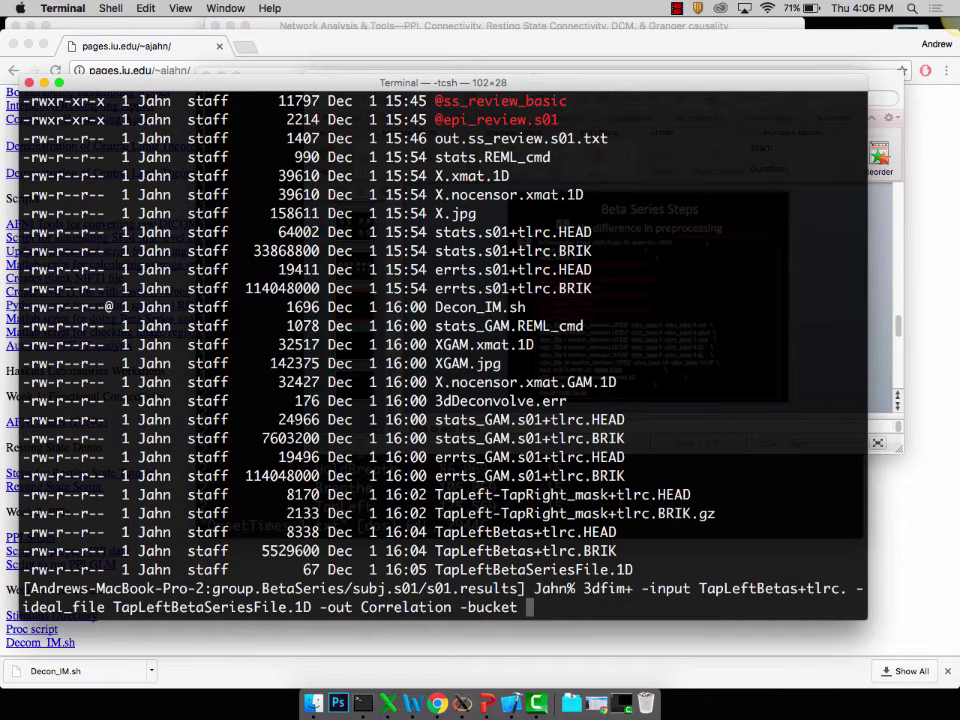
text(MyBetaSeries_TapLeft_Corr)
key(Return)
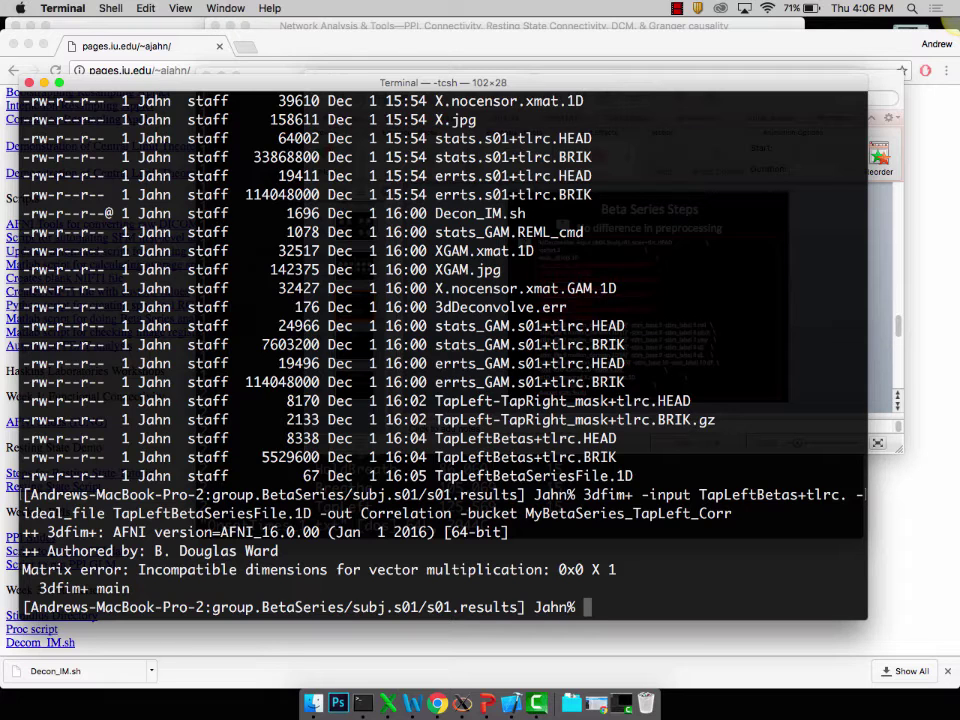
key(Up)
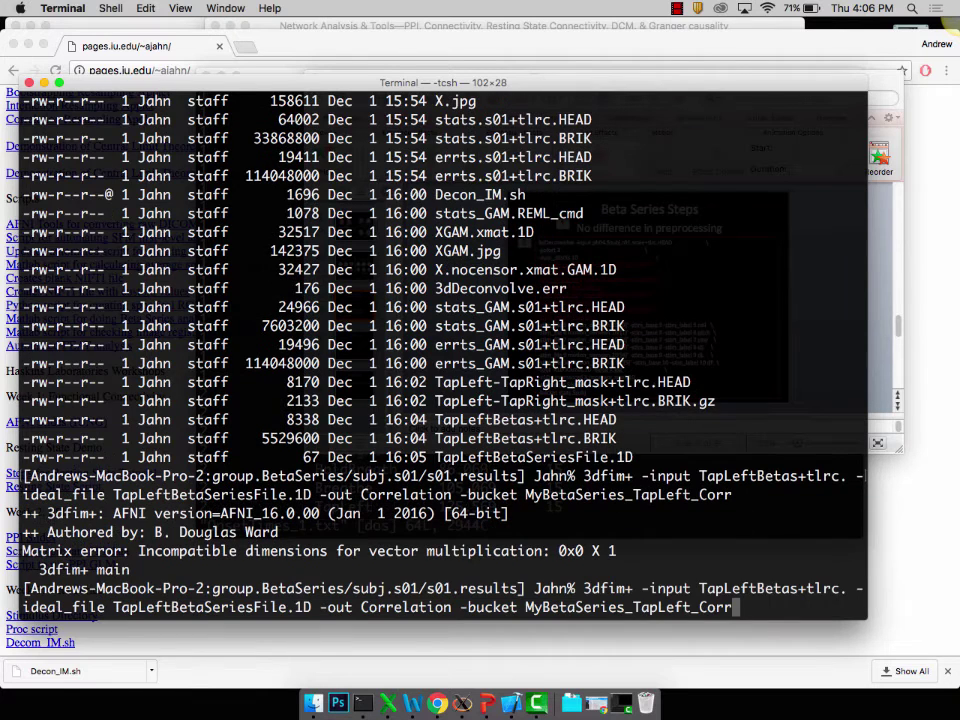
Inspect TapLeftBetaSeriesFile.1D in vi and quit back to the shell.
key(Left)
key(Left)
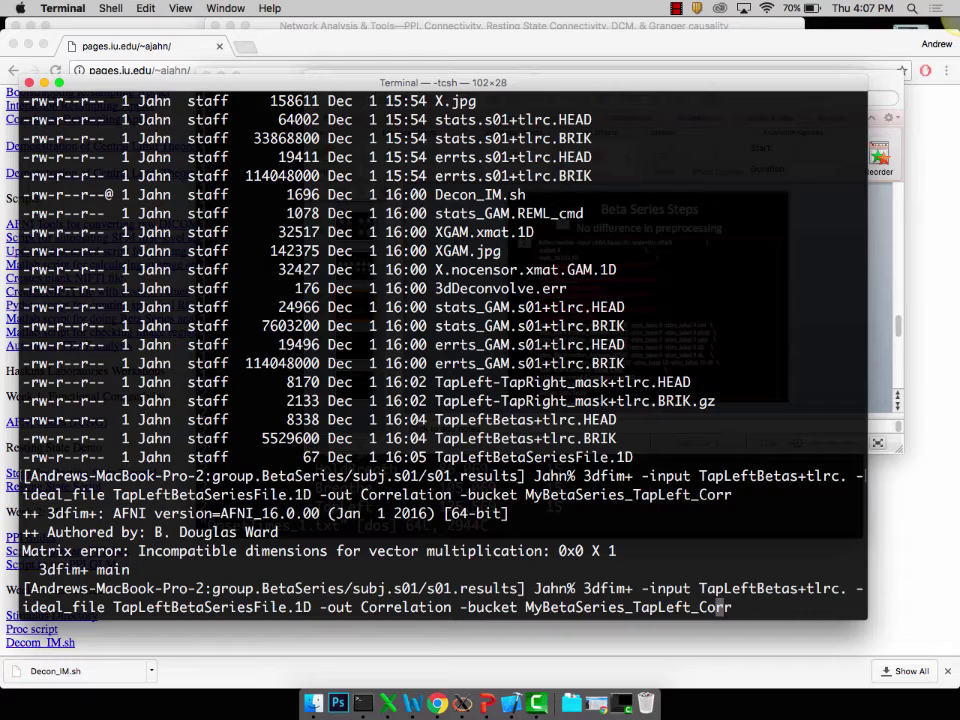
key(ctrl+u)
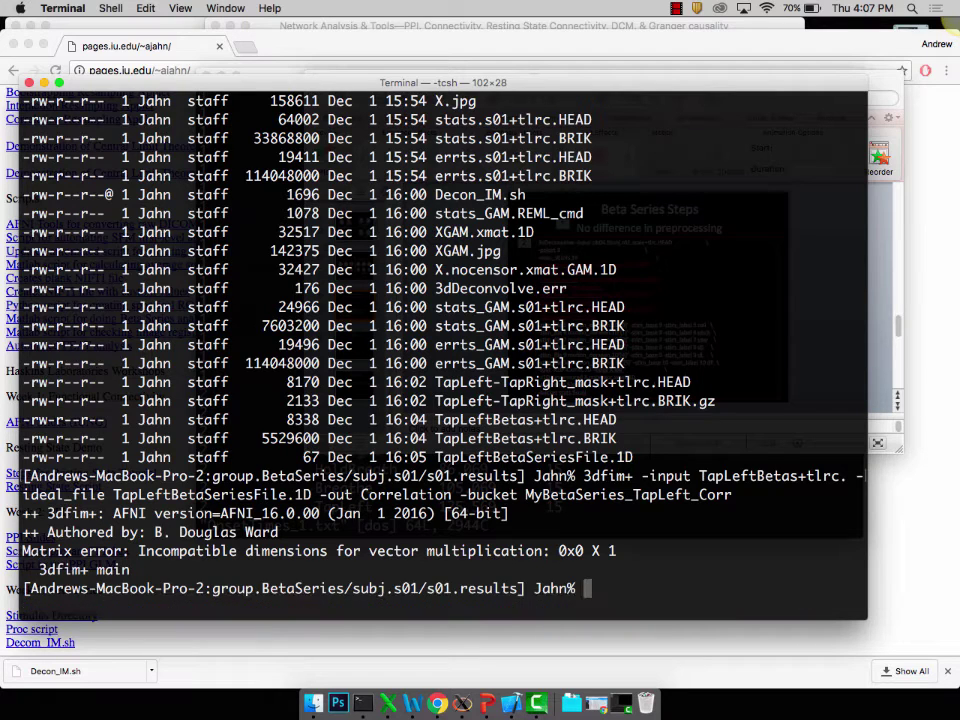
text(1dpl)
key(BackSpace)
key(BackSpace)
key(BackSpace)
key(BackSpace)
text(vi TapLEft)
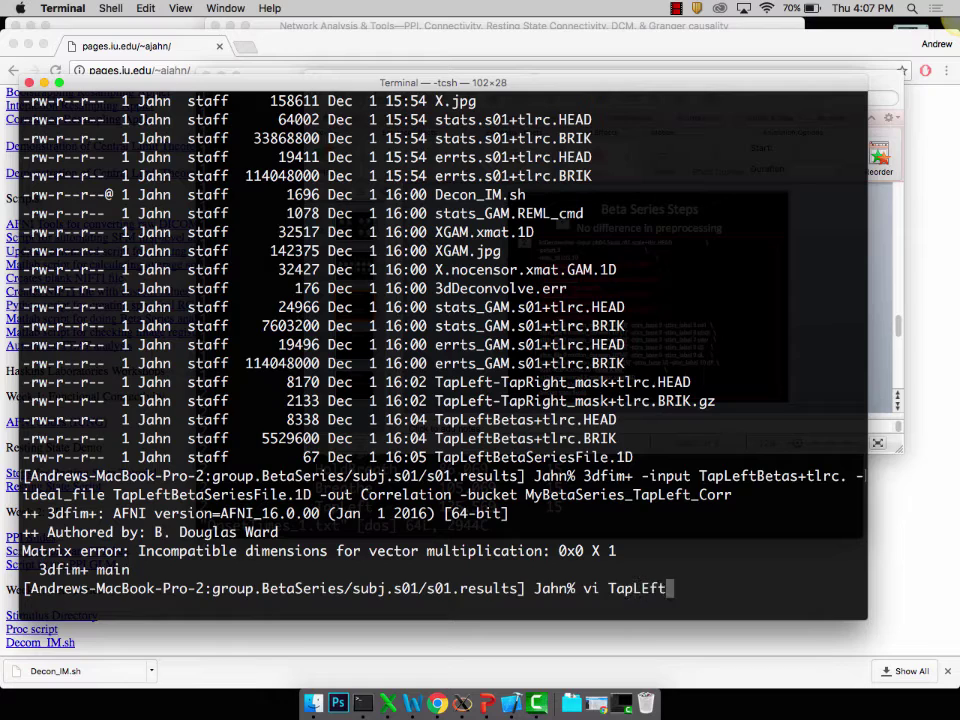
text(Be)
key(BackSpace)
key(BackSpace)
key(BackSpace)
key(BackSpace)
key(BackSpace)
text(f)
key(BackSpace)
text(eftBetA)
key(BackSpace)
text(aSeries)
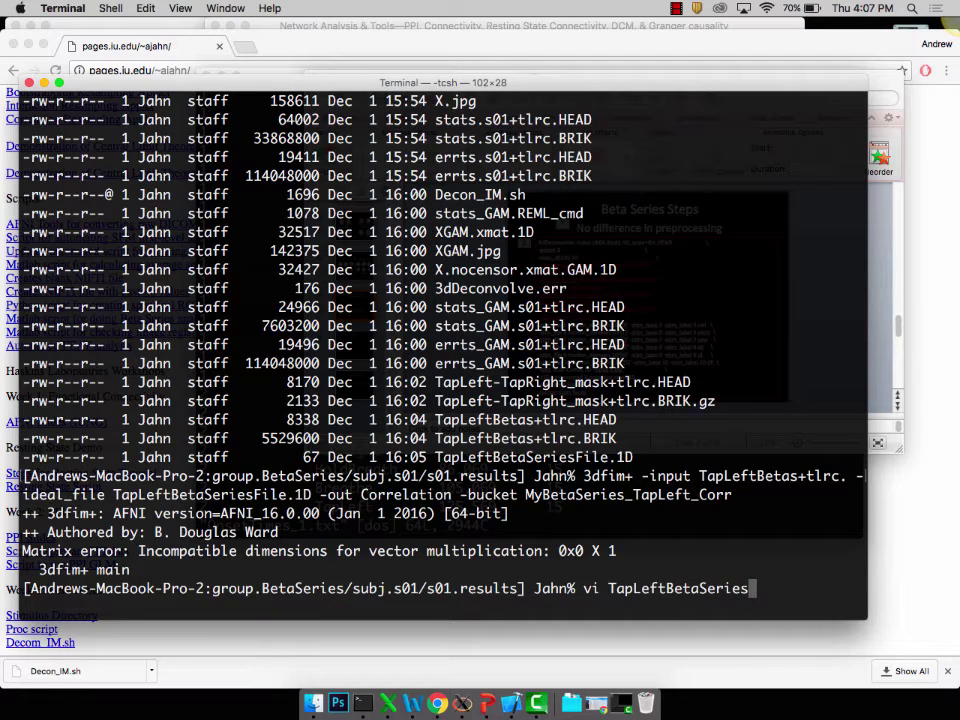
key(Tab)
key(Return)
text(:q)
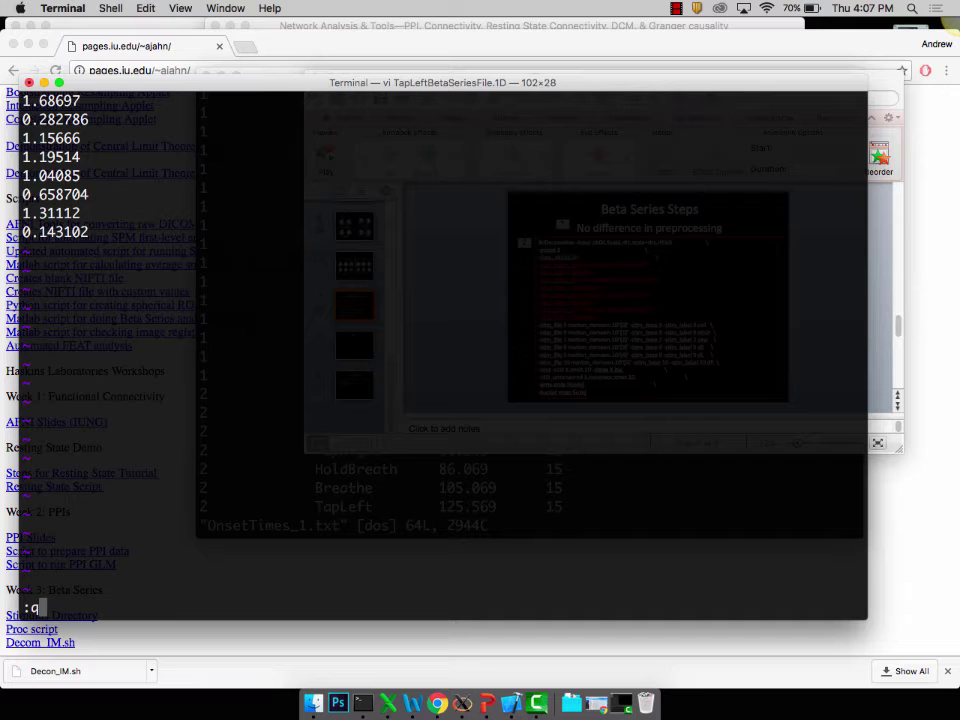
key(Return)
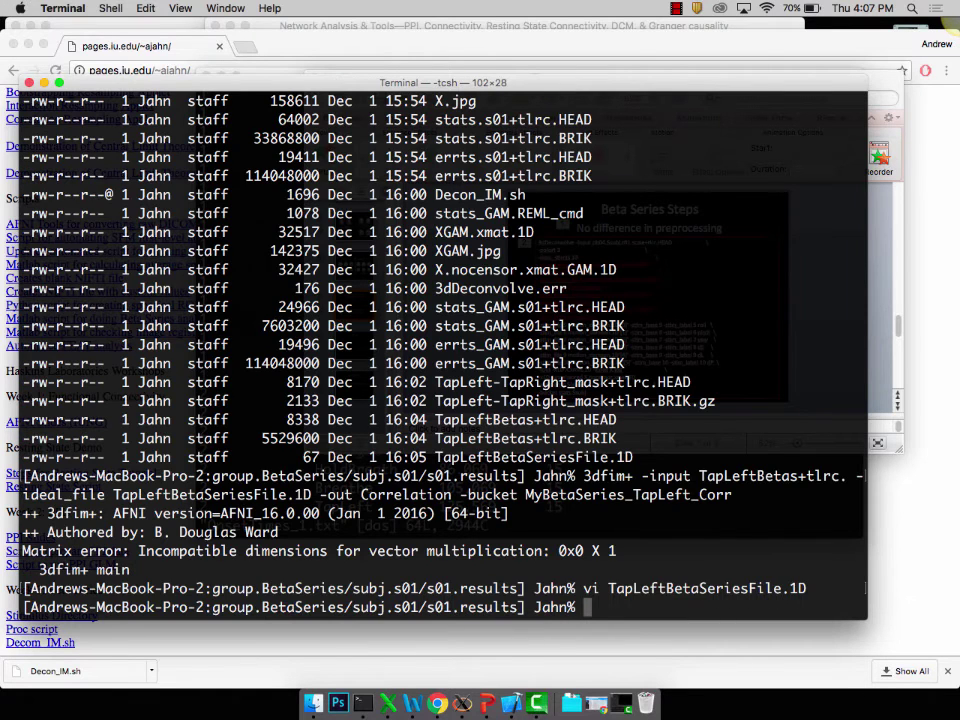
Give TapLeftBetas a 2-second TR with 3drefit and rerun the 3dfim+ correlation.
text(3dreift)
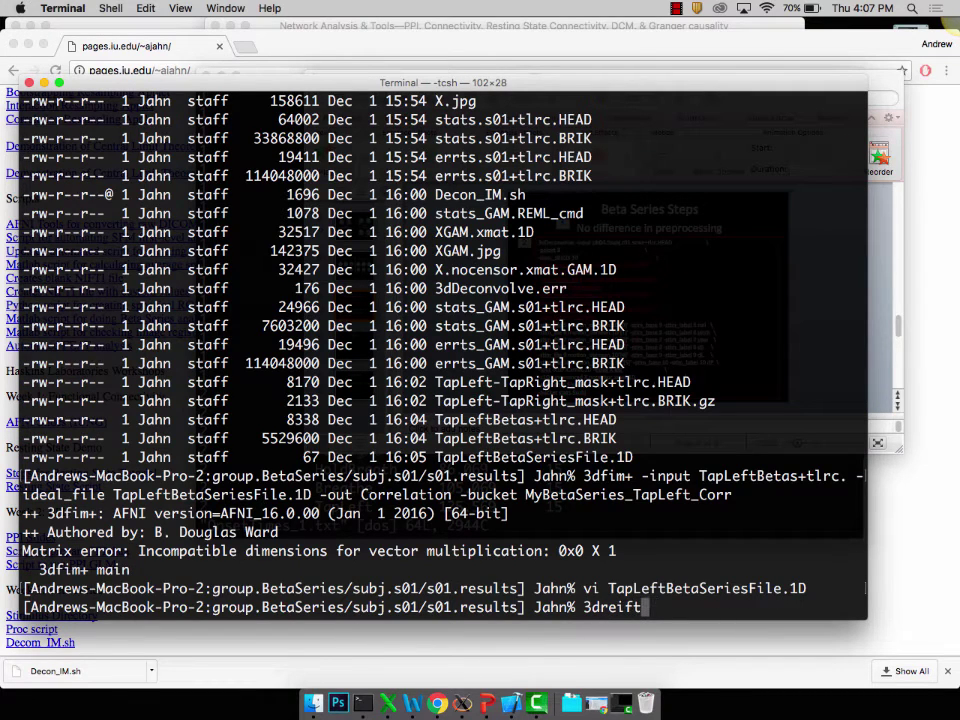
key(BackSpace)
key(BackSpace)
key(BackSpace)
text(fi)
text(TR 2)
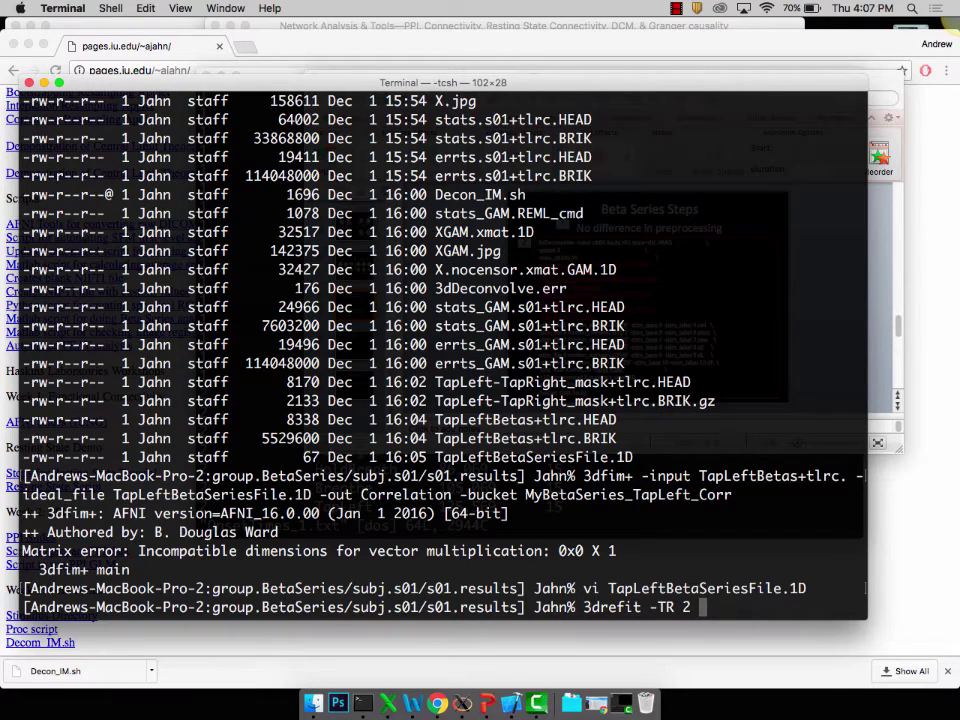
text( TapLeftBetas+)
key(Tab)
key(Return)
key(Up)
key(Up)
key(Up)
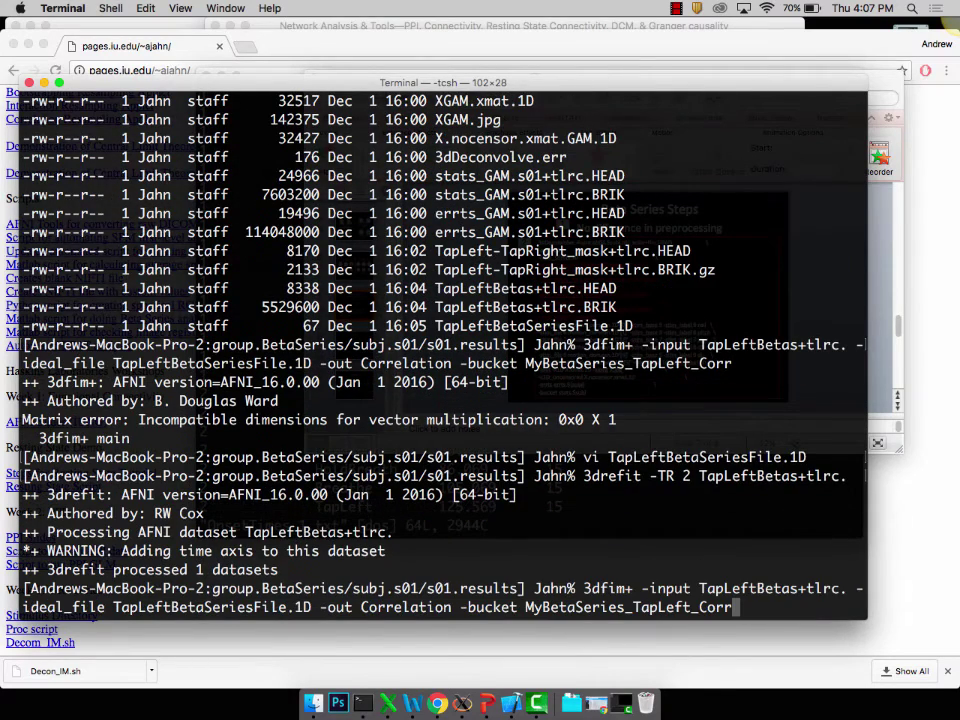
key(Return)
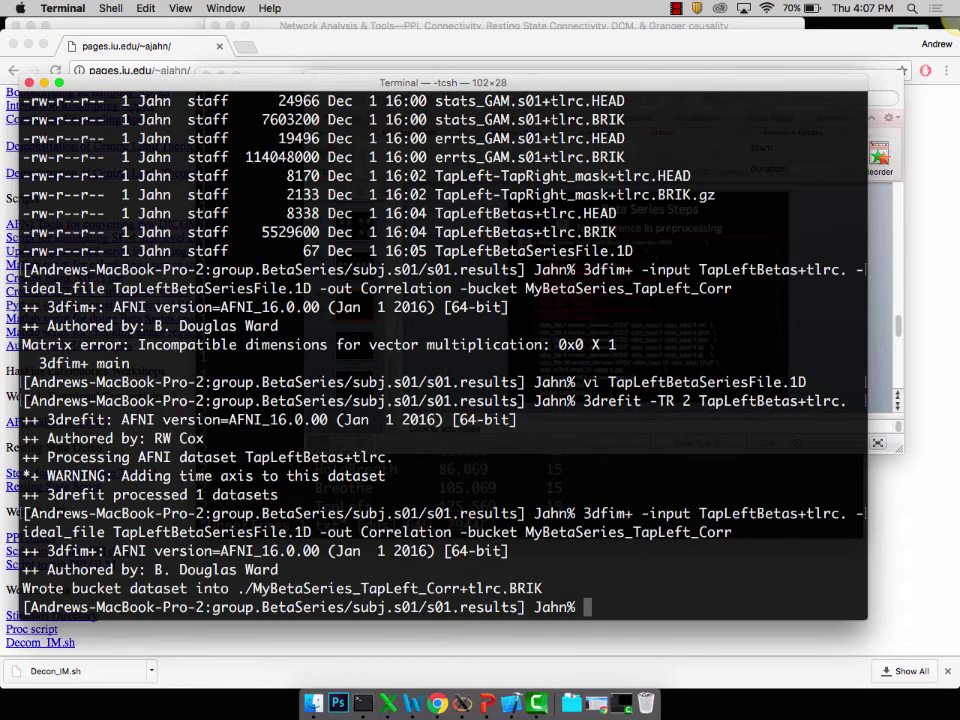
text(afni)
Launch AFNI with anat_w_skull_warped as underlay and MyBetaSeries_TapLeft_Corr as overlay.
key(Return)
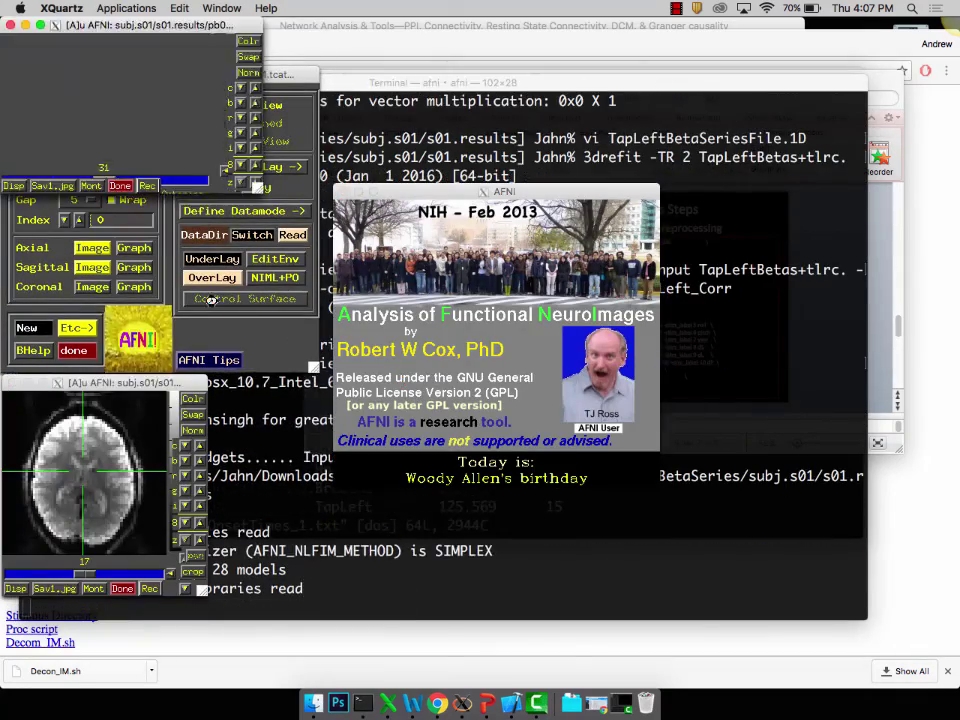
click(211, 259)
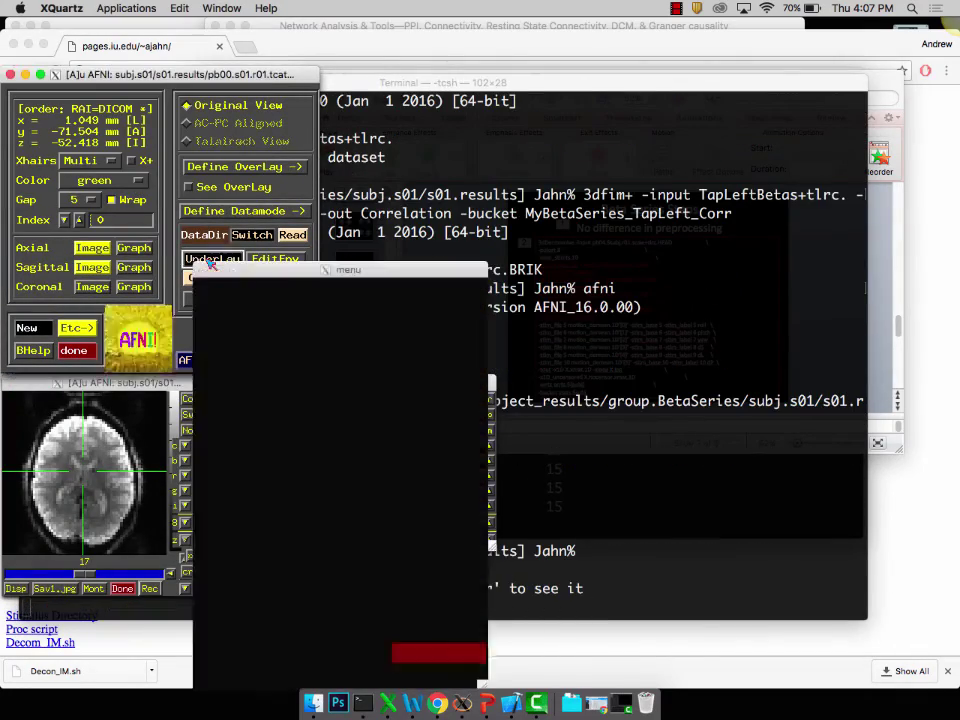
click(283, 348)
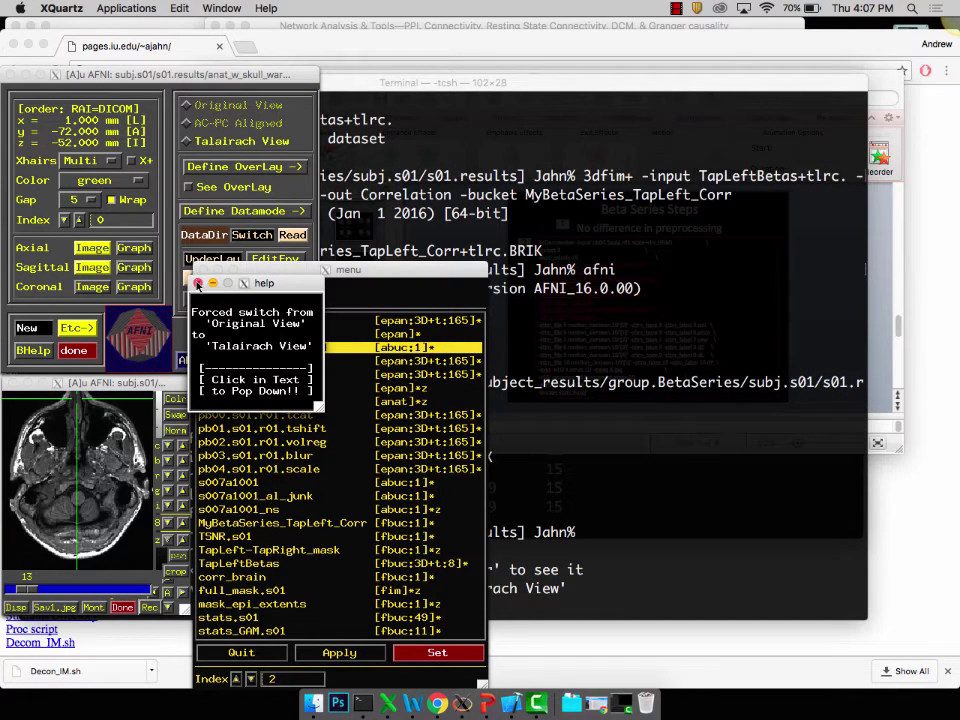
click(198, 284)
click(200, 271)
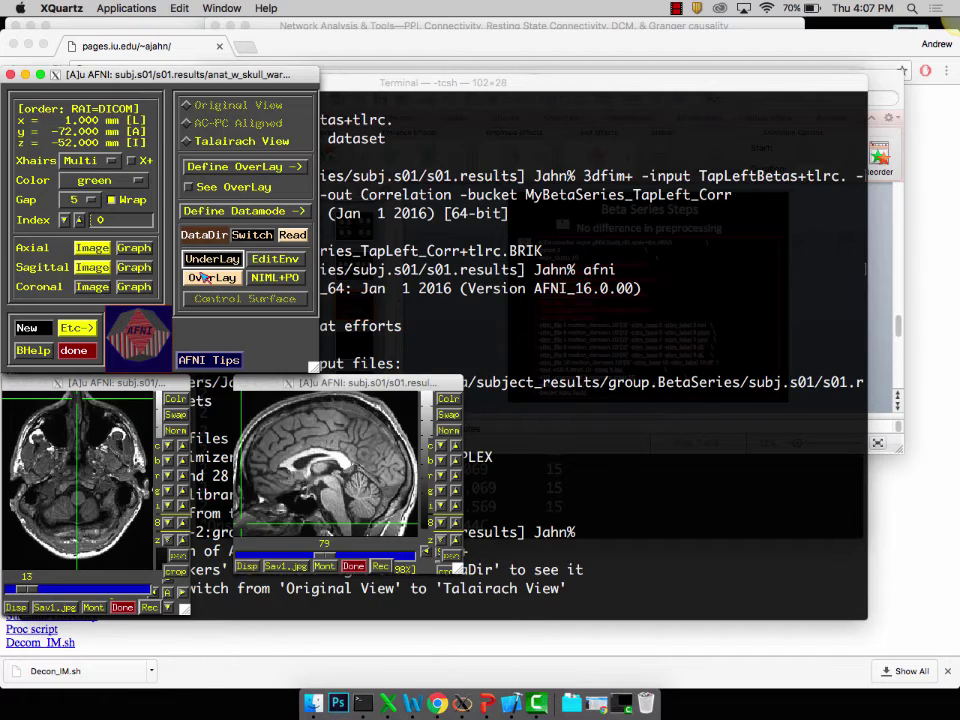
click(203, 277)
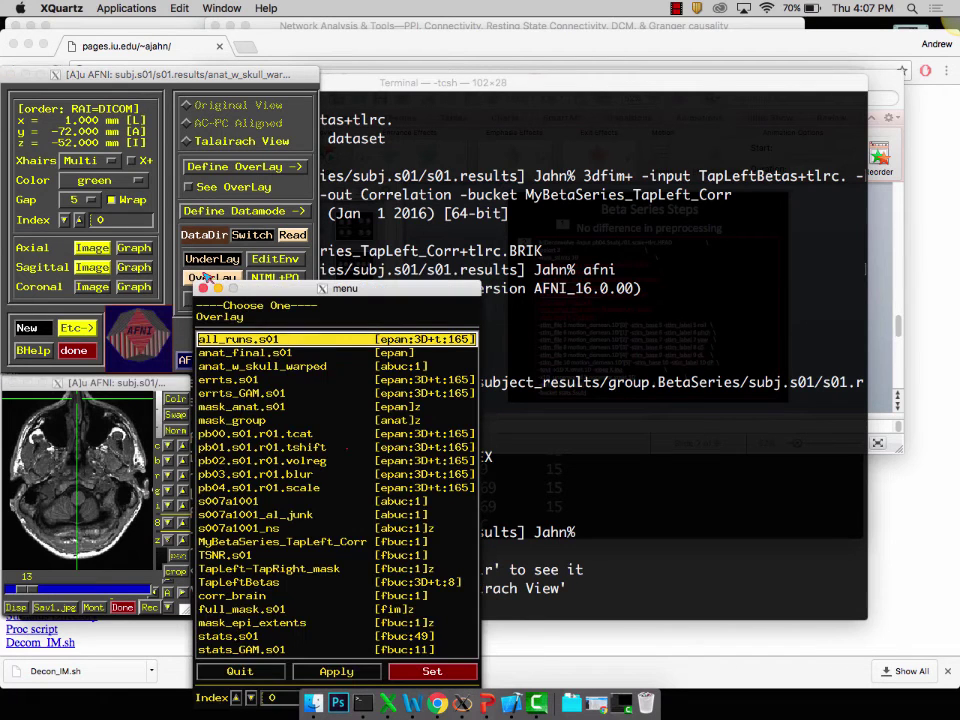
click(286, 542)
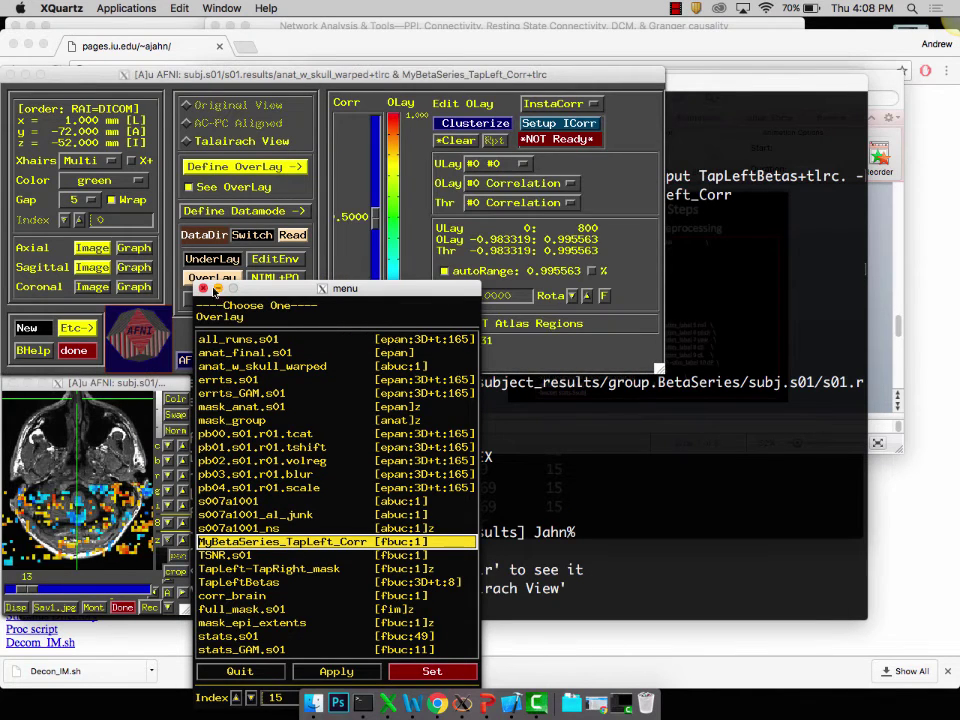
click(203, 288)
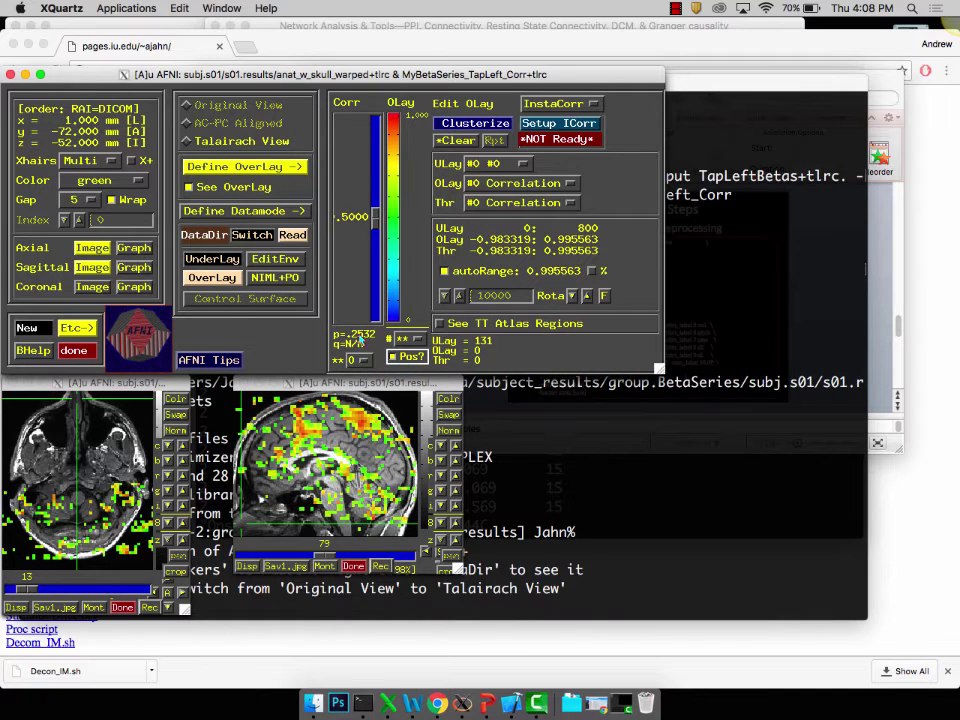
Threshold the correlation overlay at p = 0.05, nudging it to about 0.7571.
right_click(359, 340)
click(429, 446)
text(0.05)
key(Return)
drag(375, 217, 377, 172)
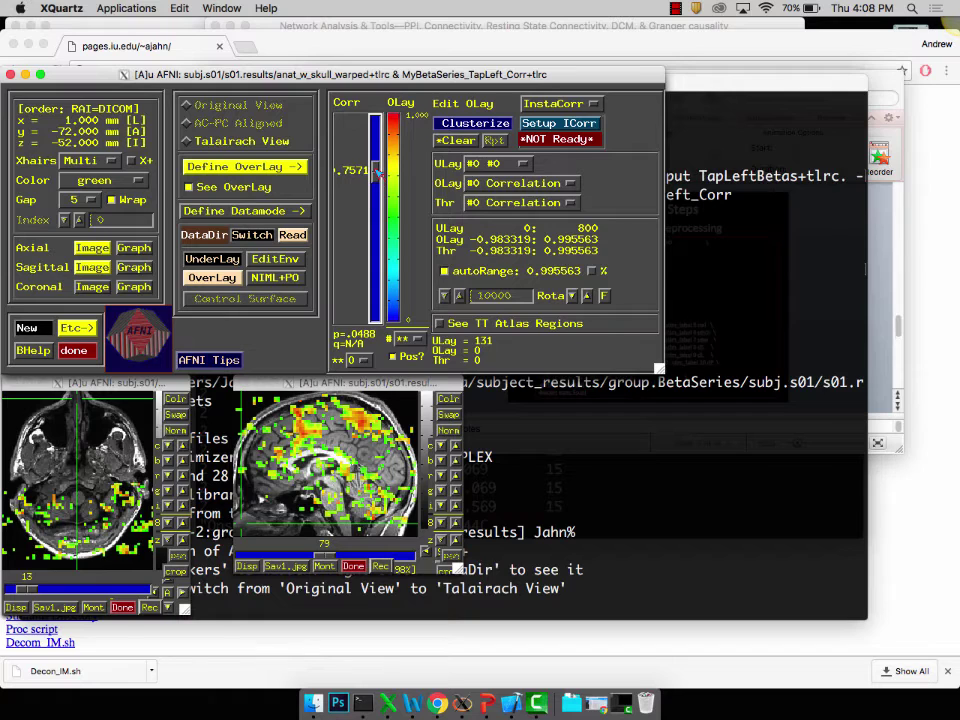
Clusterize with a 50-voxel minimum cluster size and move the crosshairs onto a cluster.
click(474, 122)
click(474, 334)
key(BackSpace)
key(BackSpace)
text(50)
click(478, 376)
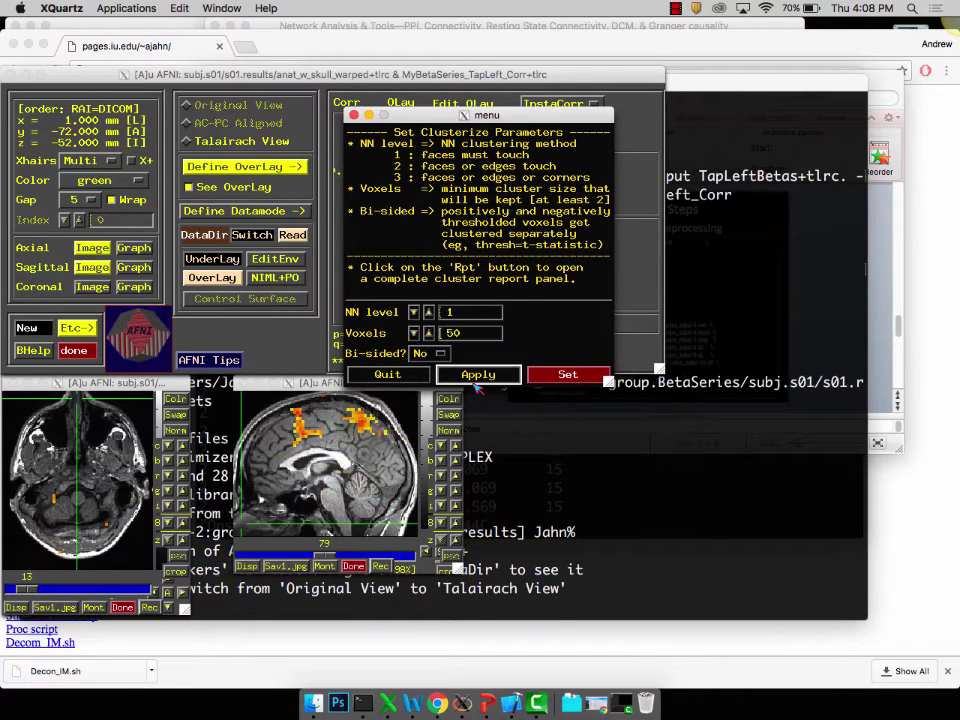
click(567, 374)
click(344, 421)
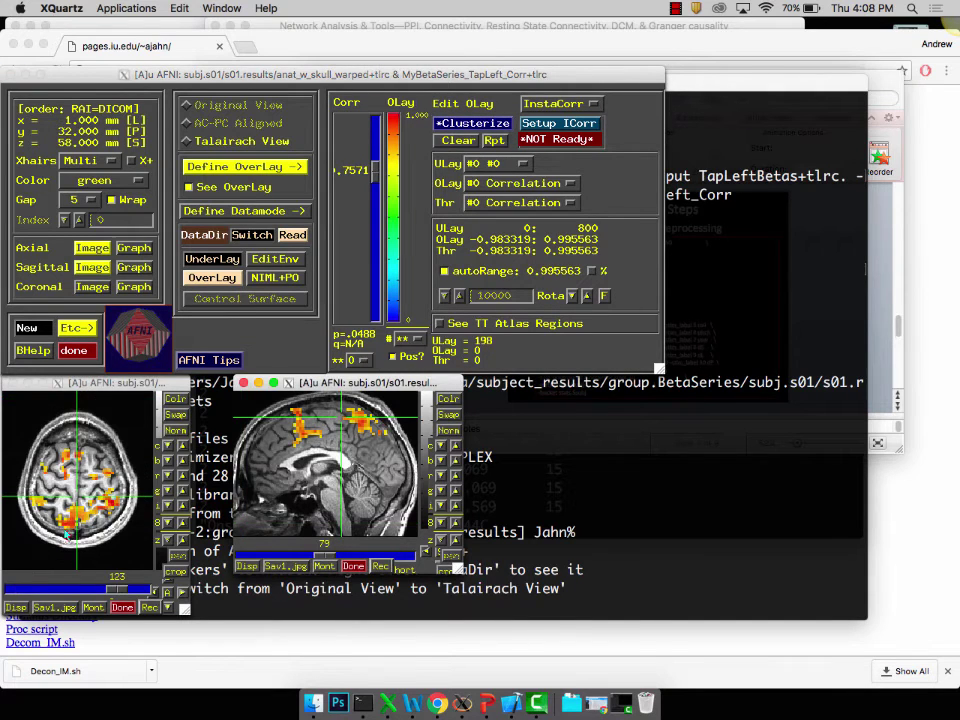
click(108, 475)
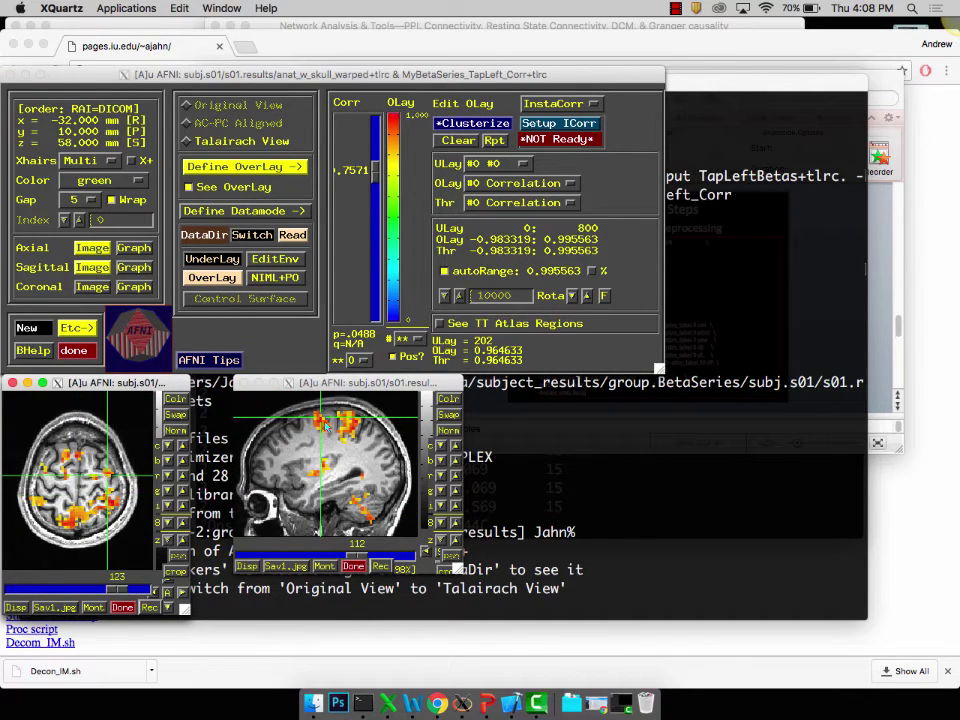
click(75, 517)
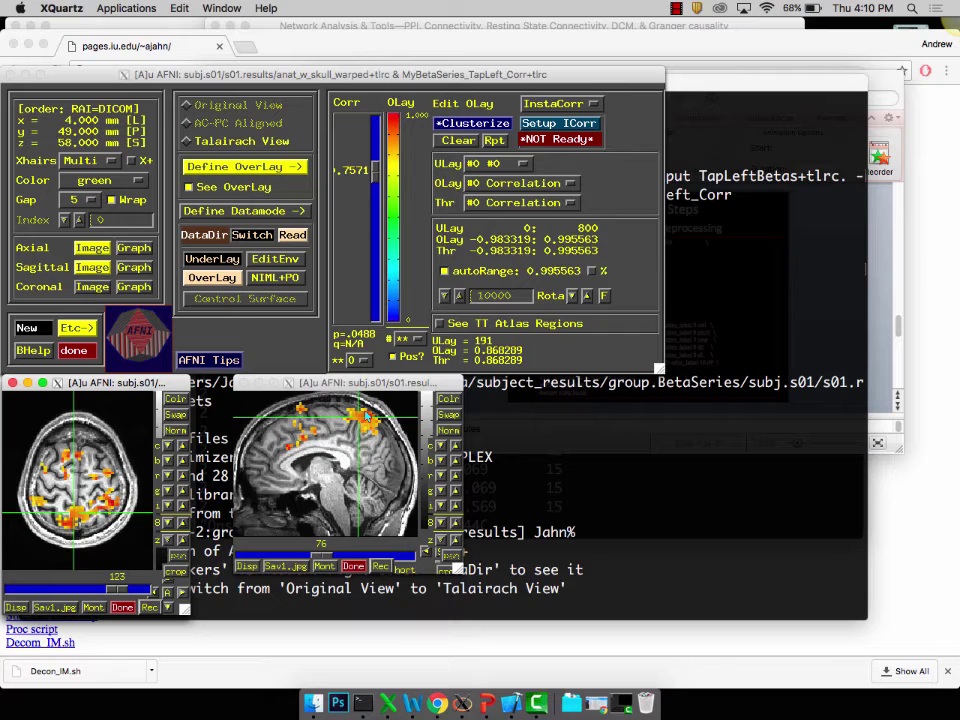
Bring the presentation forward and play the slide show from the Beta Series Steps slide.
click(885, 310)
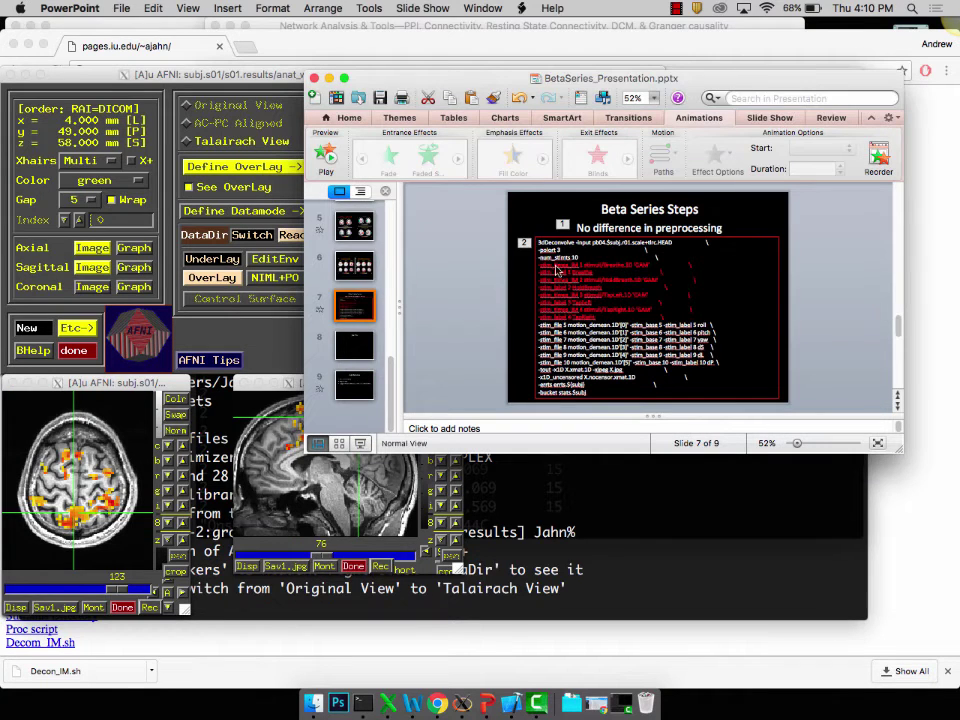
click(186, 8)
mouse_move(450, 7)
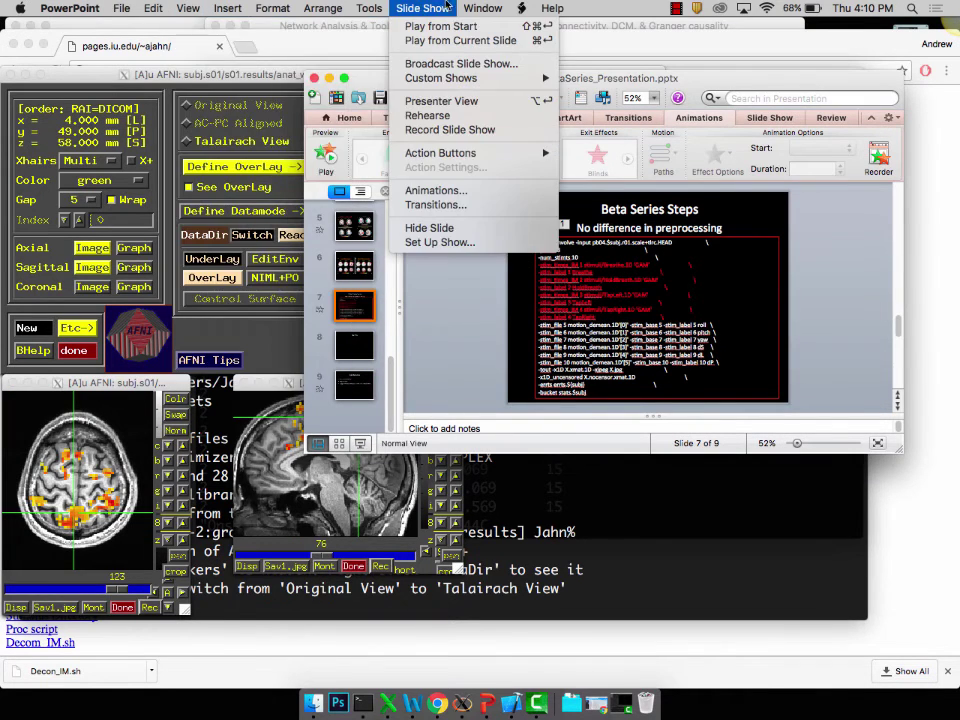
click(436, 40)
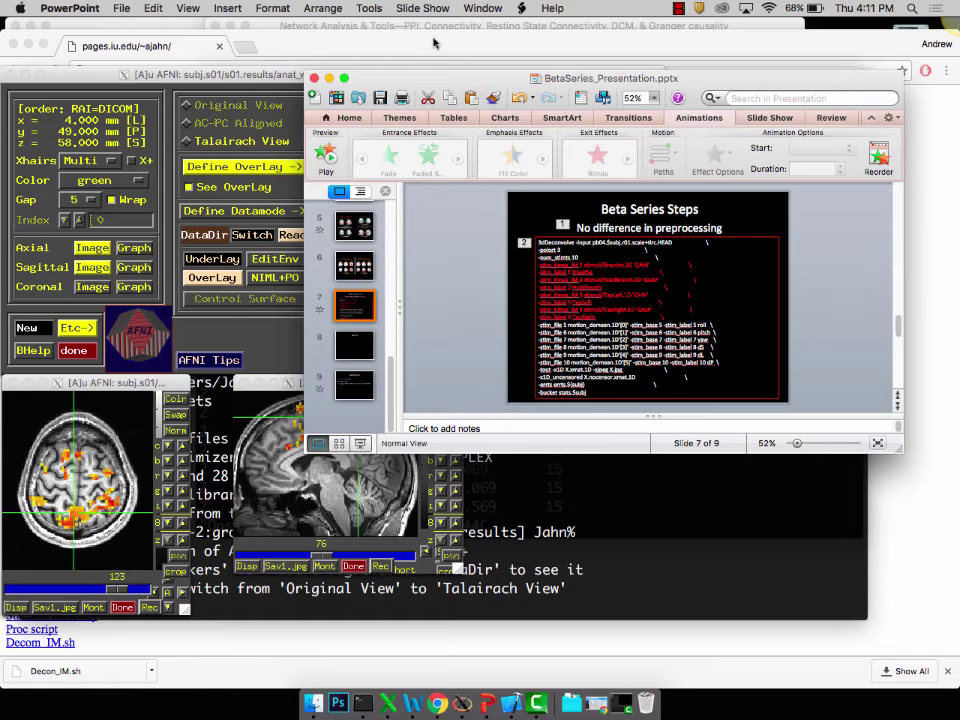
Show slide 9, Limitations: no directionality, huge GLMs, large hard-drive space use.
click(353, 391)
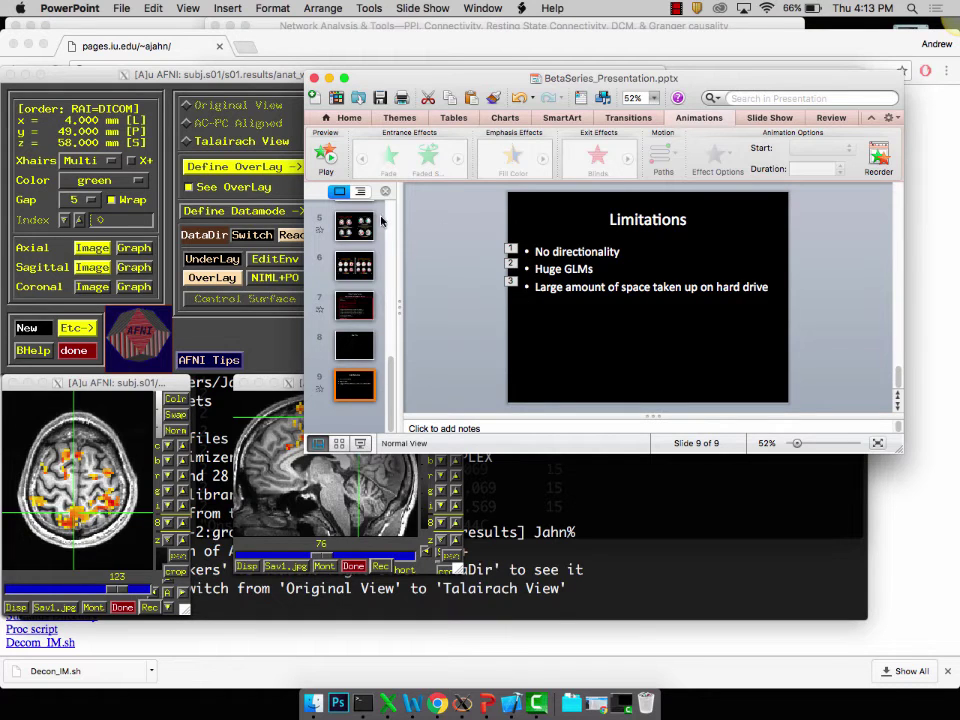
Start the slideshow from slide 4, the Trials 1–3 BOLD signal chart.
scroll(369, 238, up, 5)
click(355, 346)
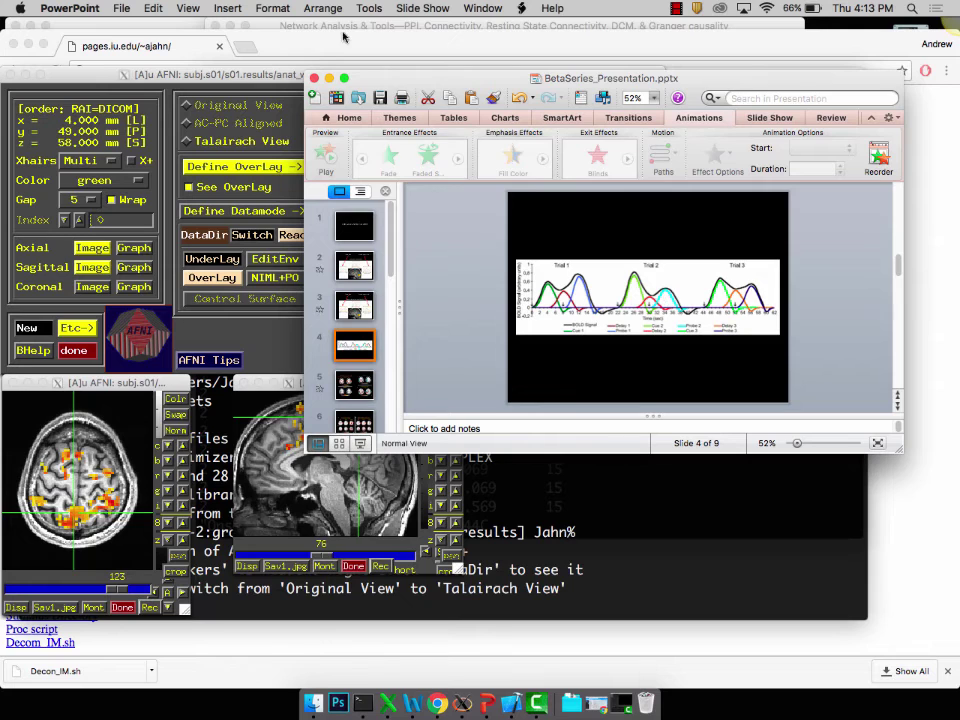
click(273, 8)
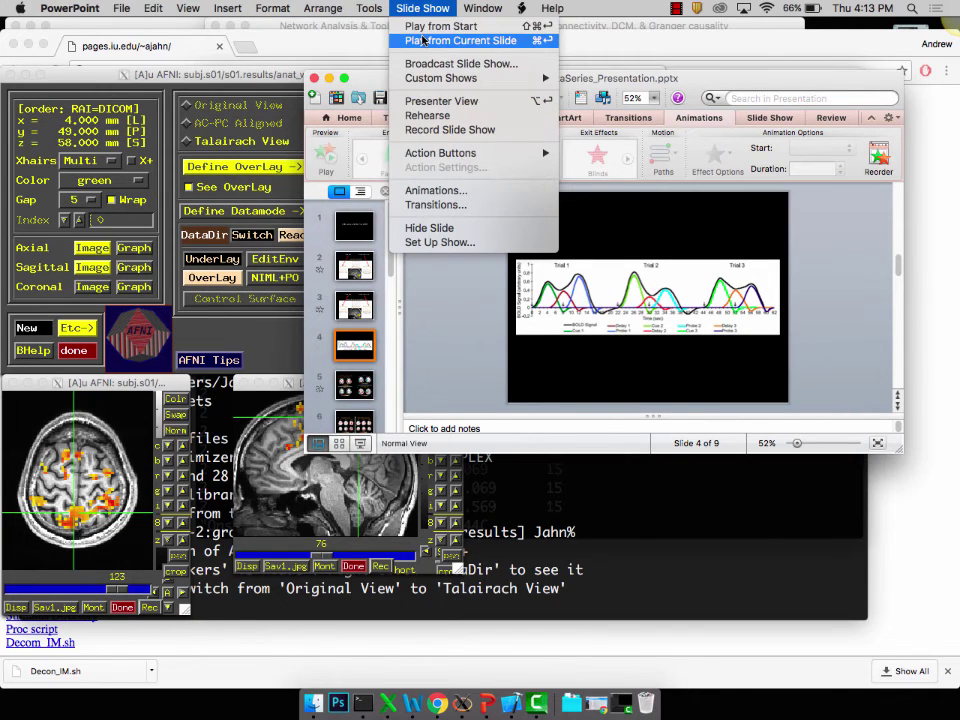
click(422, 40)
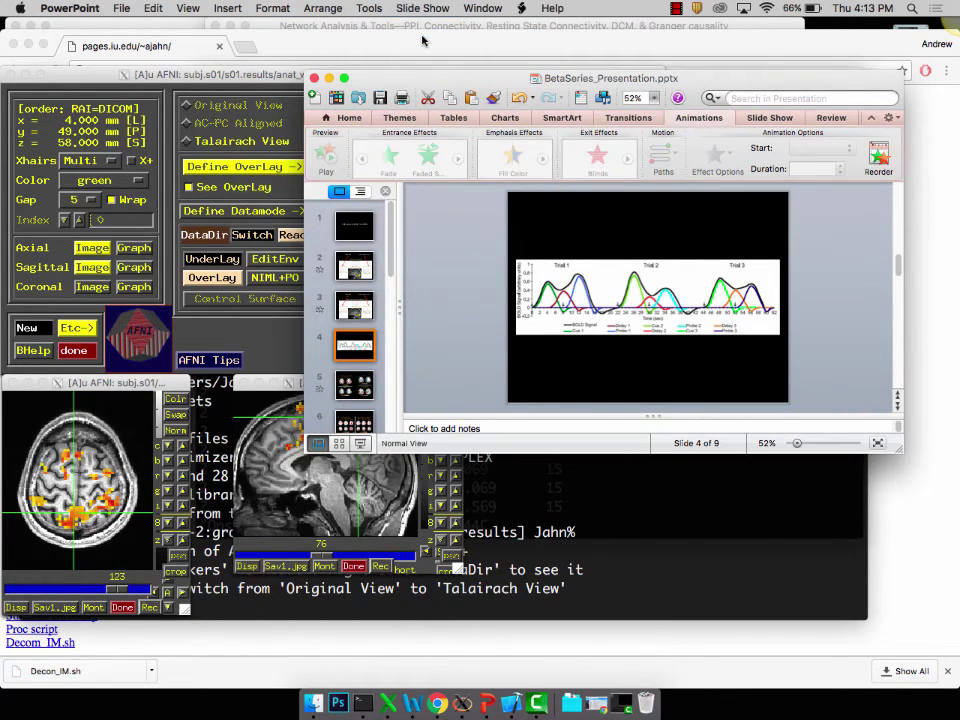